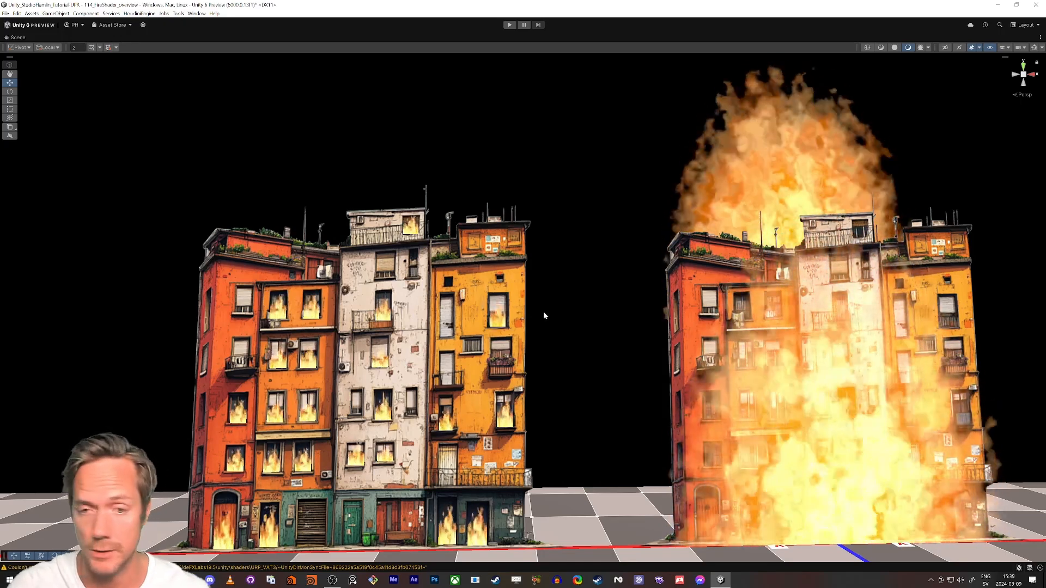
- Restore the full editor layout from the maximized Scene view and frame the house with the big fires
key("shift+space")
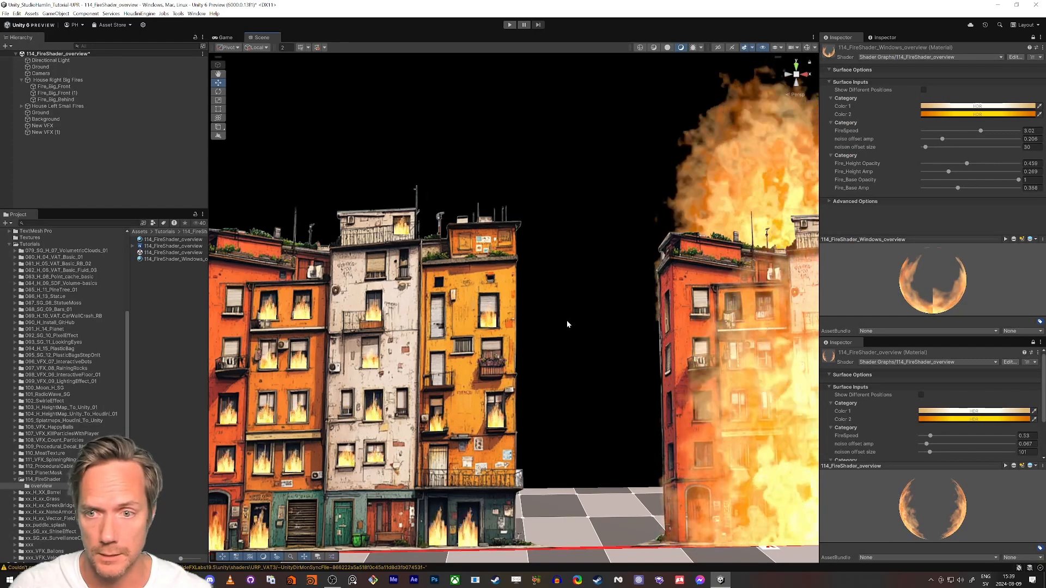
mouse_move(504, 360)
right_mouse_down()
mouse_move(529, 363)
mouse_move(498, 372)
mouse_move(474, 359)
mouse_move(499, 347)
right_mouse_up()
left_click_drag(967, 163, 878, 169)
key("ctrl+z")
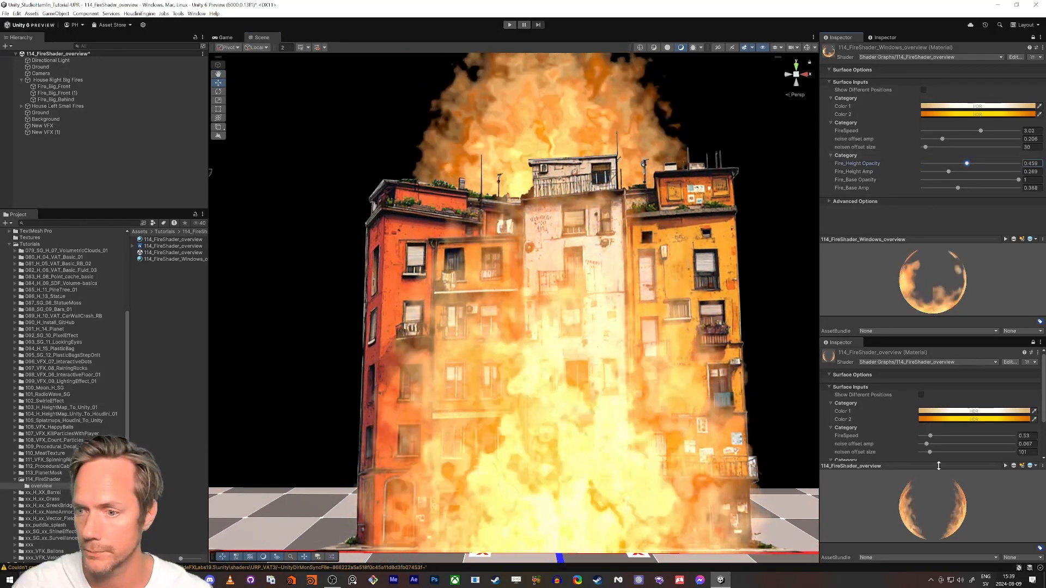
- Set the 114_FireShader_overview material's FireSpeed to 0.75, noise offset amp to 0.085 and noise offset size to 45
scroll(914, 440, "down", 3)
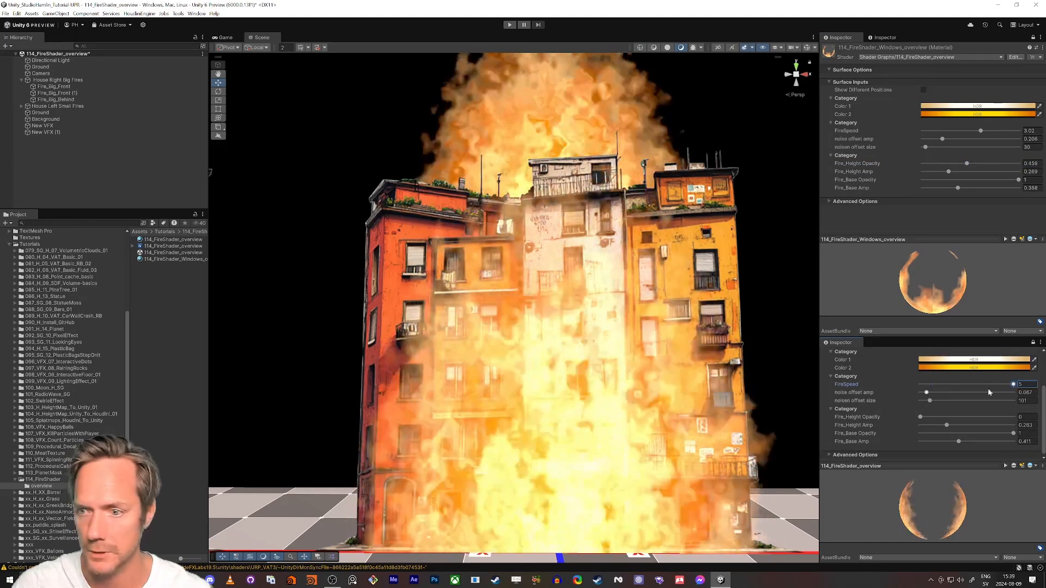
left_click_drag(996, 382, 953, 390)
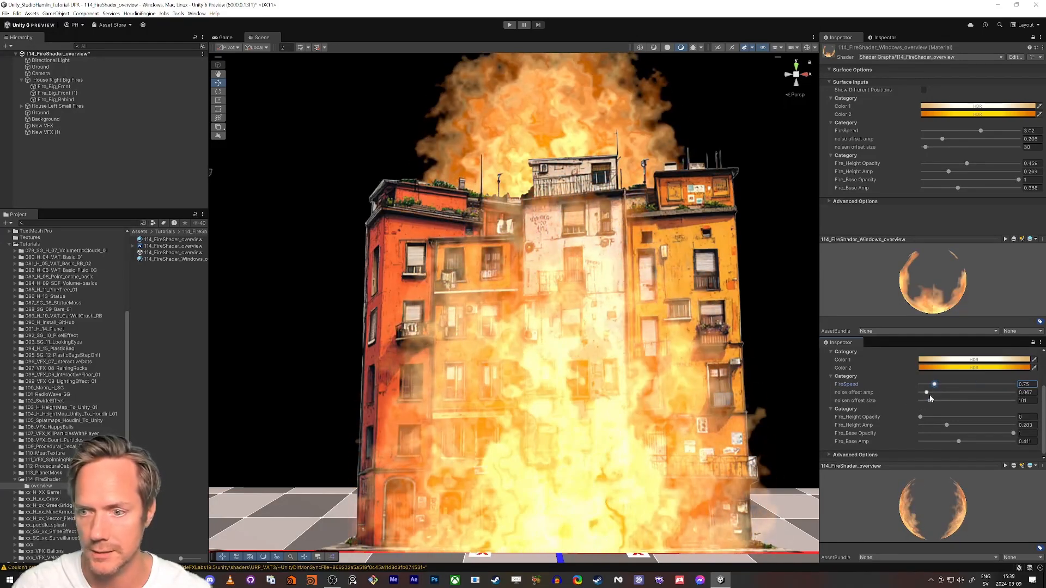
left_click_drag(927, 392, 998, 390)
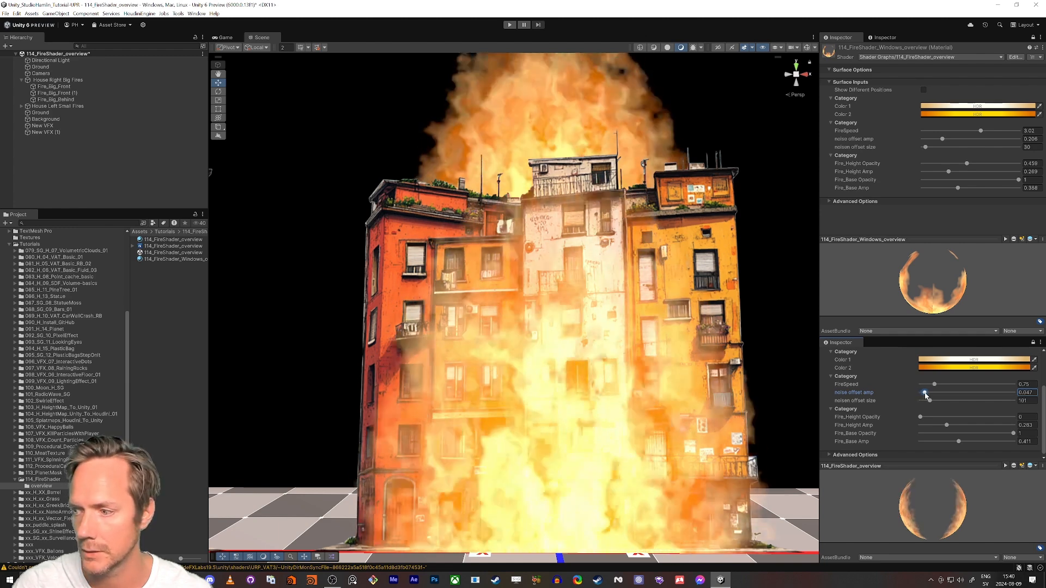
left_click_drag(928, 394, 956, 404)
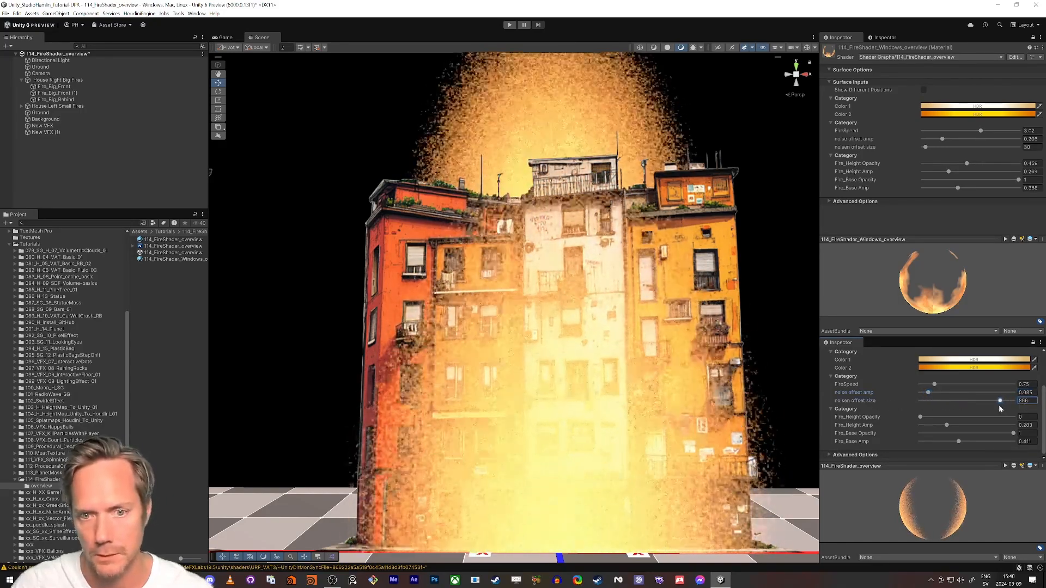
left_click_drag(999, 404, 924, 405)
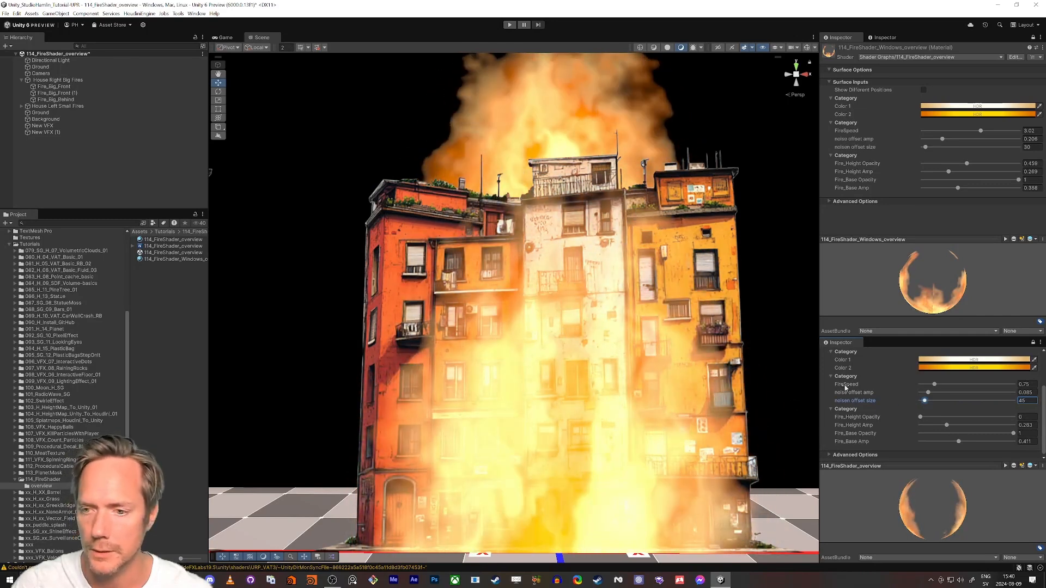
- Examine the small fire on the ground beside the burning house and compare it with the big fire
middle_click_drag(714, 517, 605, 451)
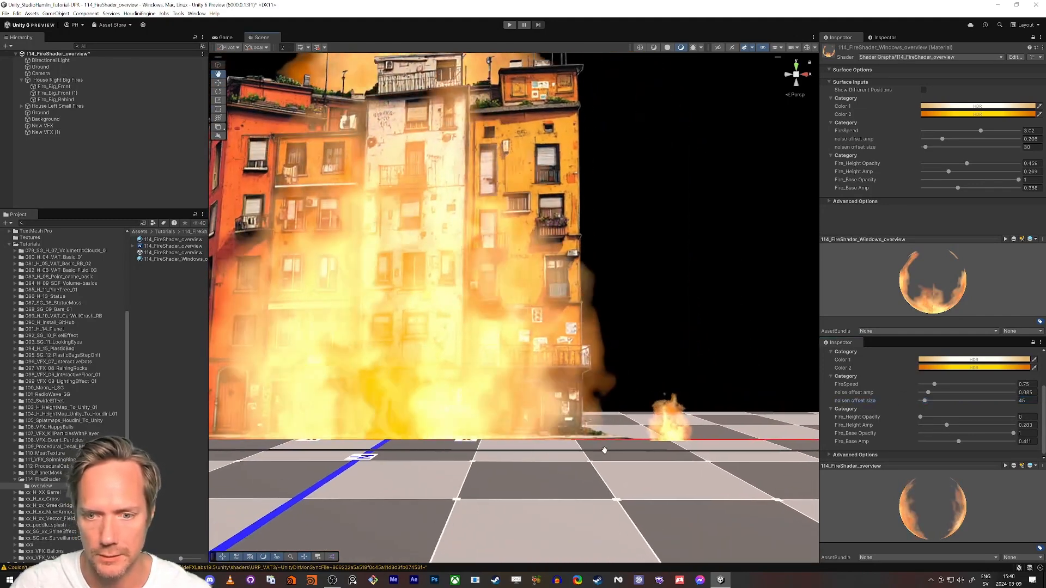
scroll(706, 456, "up", 10)
scroll(706, 457, "down", 9)
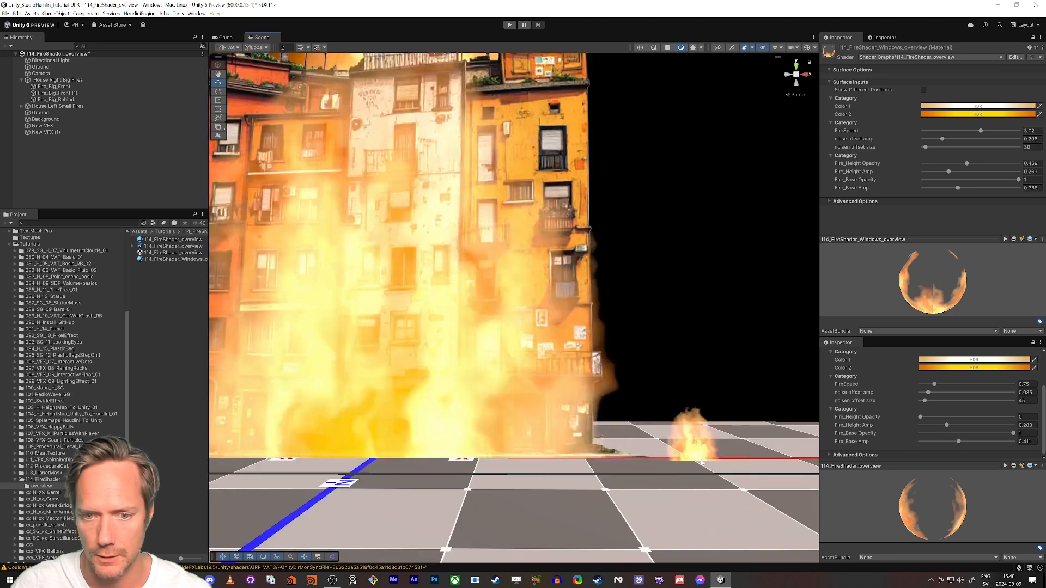
middle_click_drag(701, 462, 602, 490)
right_click_drag(475, 427, 502, 414)
key("w")
key("s")
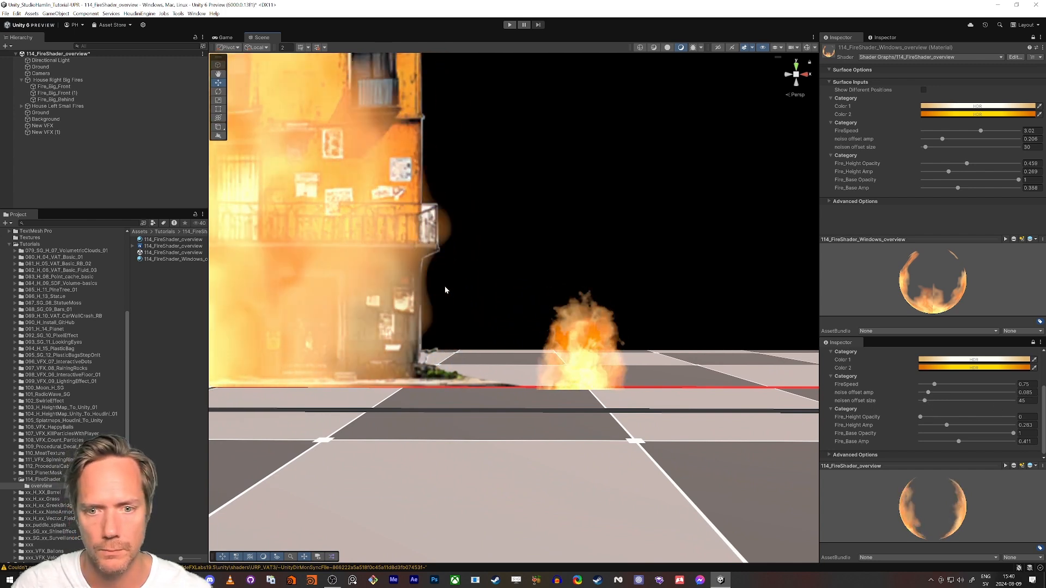
key("s")
right_click_drag(445, 288, 442, 291)
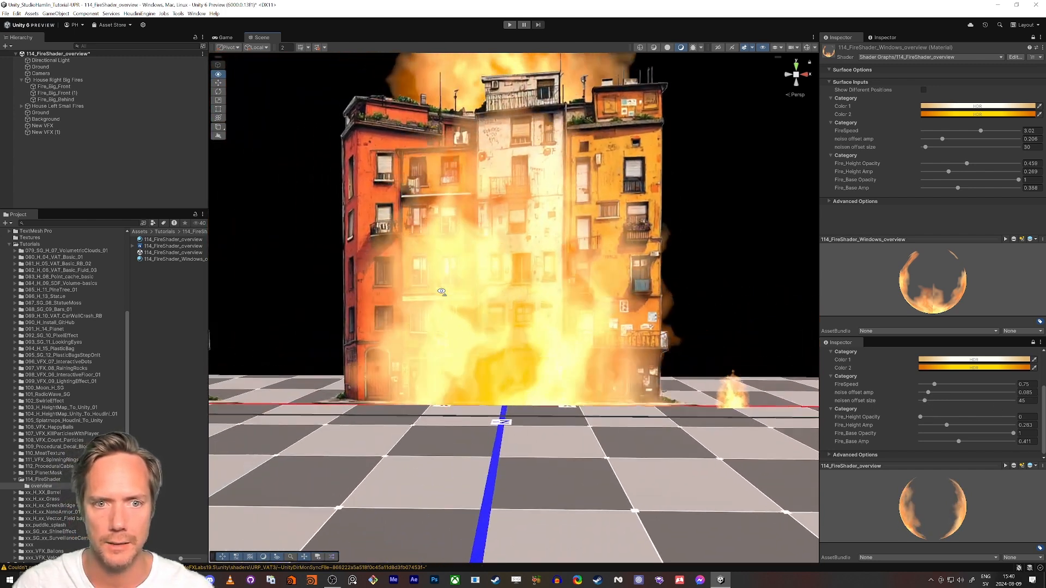
middle_click_drag(441, 291, 451, 347)
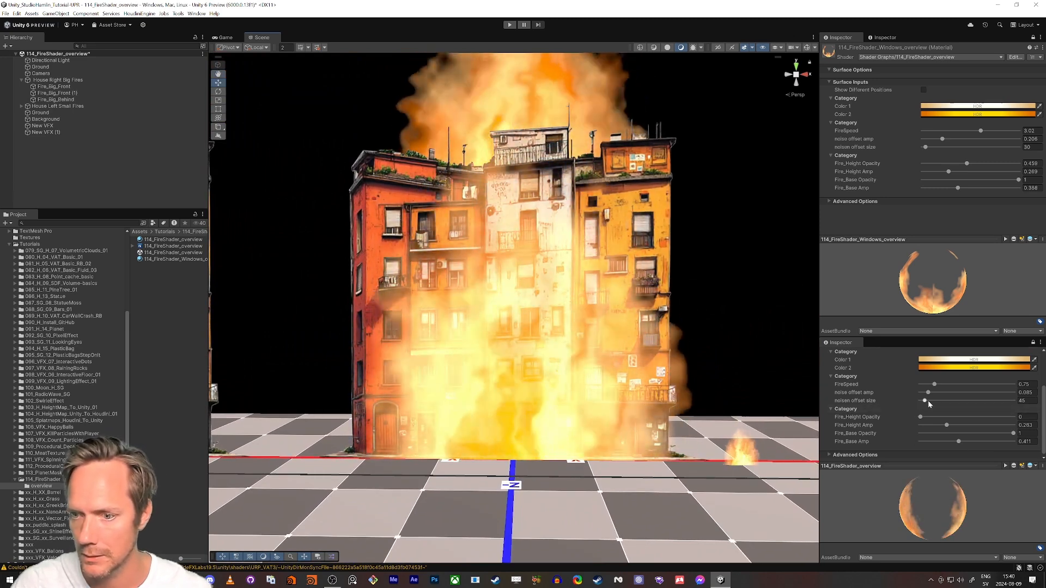
- Set the big fire material's noise offset size to 126 and inspect the flames around the house
left_click_drag(927, 400, 932, 403)
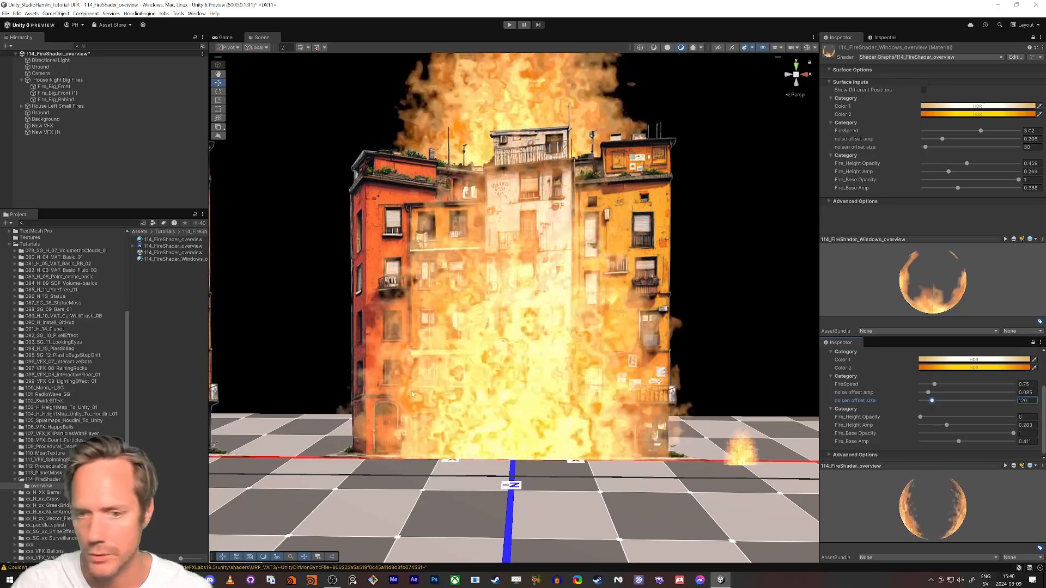
key("d")
mouse_move(549, 422)
right_mouse_down()
mouse_move(553, 433)
mouse_move(550, 416)
right_mouse_up()
key("w")
key("a")
key("s")
key("d")
key("w")
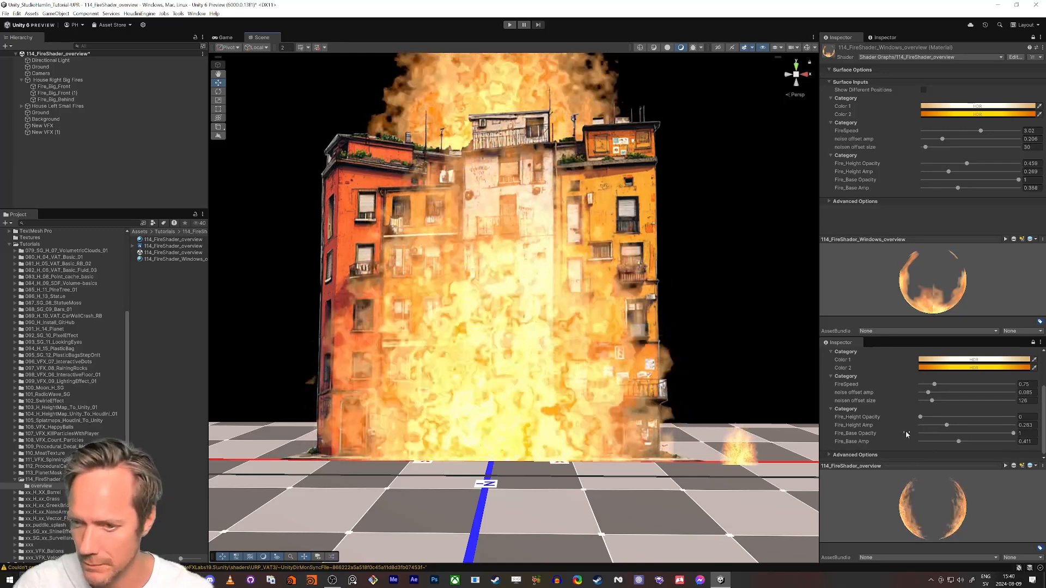
- Vary the big fire material's Fire_Base_Amp across its range and set it to 0.461
left_click_drag(1008, 436, 980, 443)
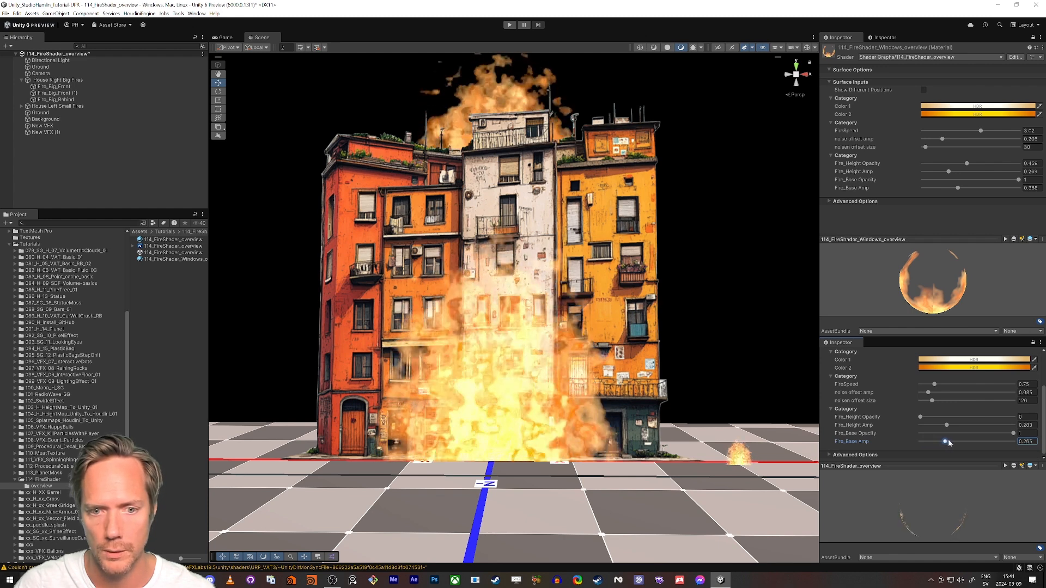
left_click_drag(968, 441, 1008, 439)
mouse_move(323, 232)
right_mouse_down()
mouse_move(348, 249)
mouse_move(329, 233)
right_mouse_up()
key("s")
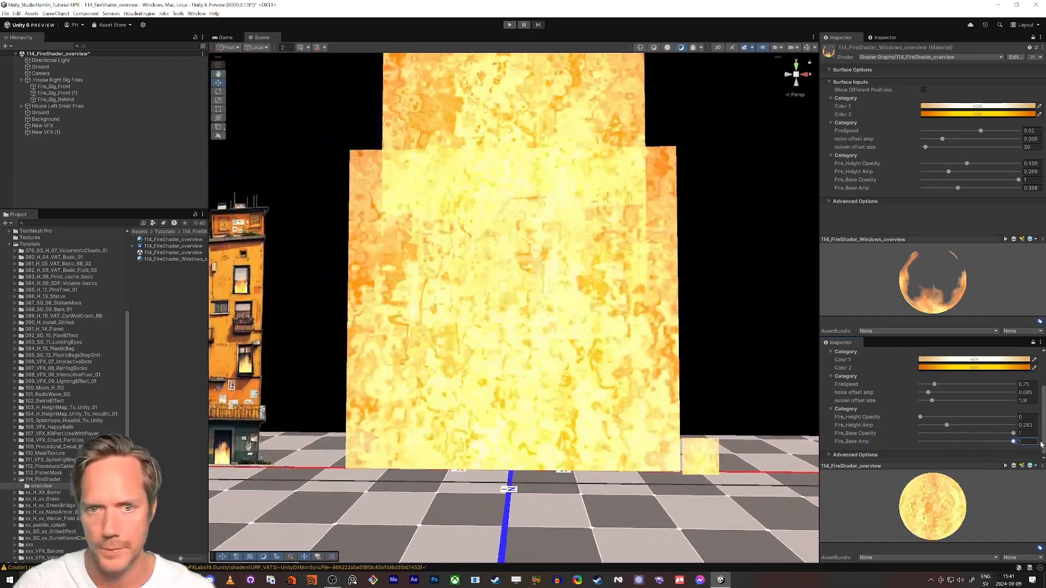
left_click_drag(1005, 442, 971, 441)
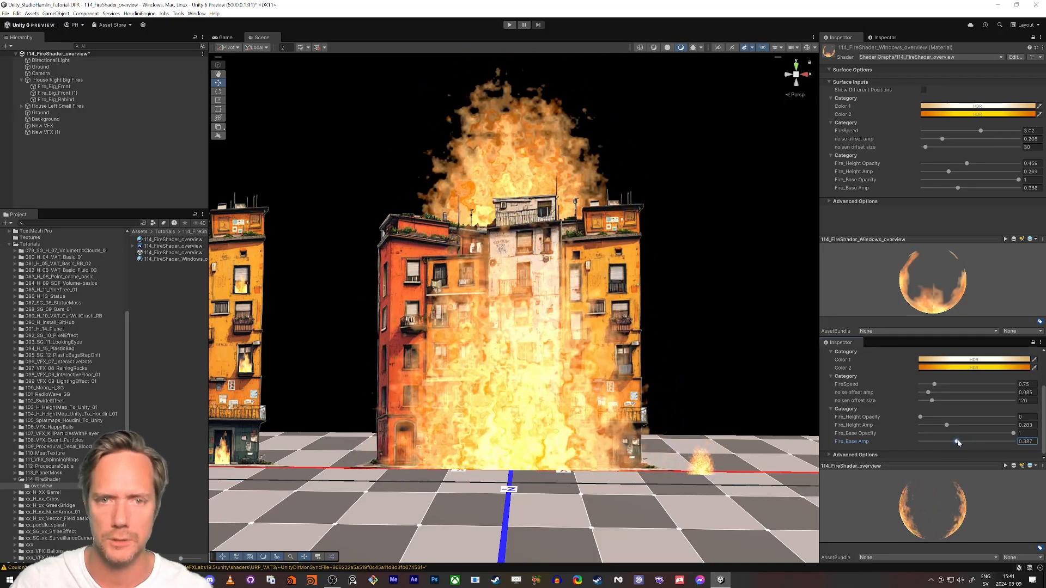
left_click_drag(970, 441, 964, 442)
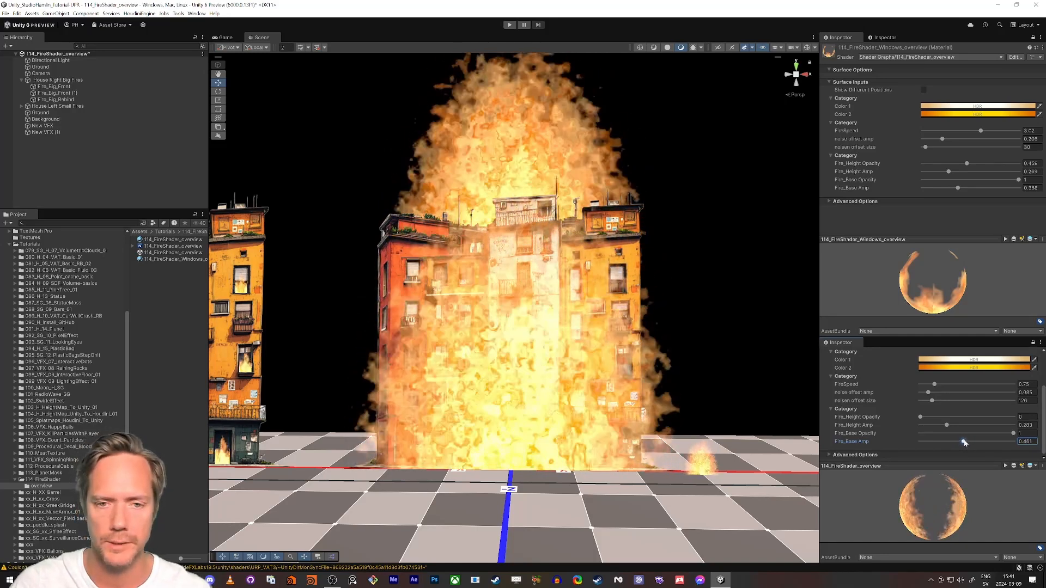
- Set the windows fire material's Fire_Height_Amp to 0 and Fire_Base_Amp to about 0.39, and inspect the window flames up close
mouse_move(507, 322)
right_mouse_down()
mouse_move(493, 319)
mouse_move(513, 326)
mouse_move(502, 328)
right_mouse_up()
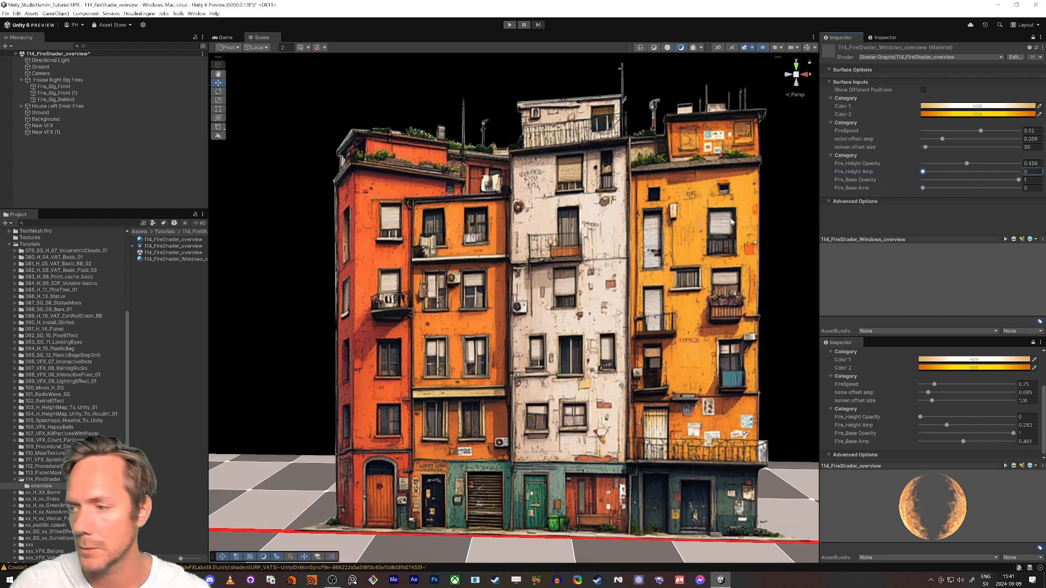
right_click_drag(508, 298, 511, 305)
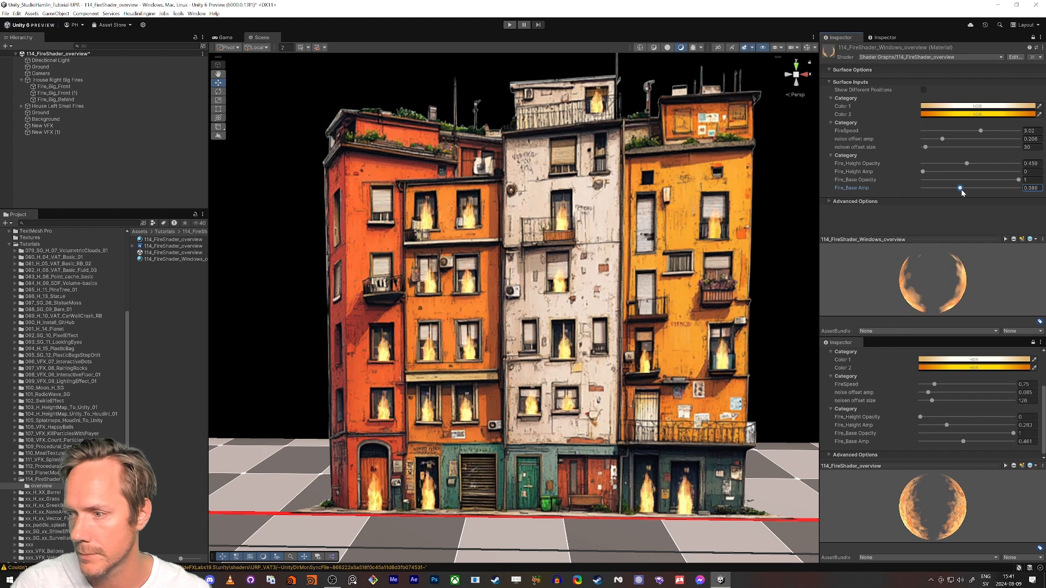
key("w")
mouse_move(684, 227)
right_mouse_down()
mouse_move(649, 222)
mouse_move(649, 250)
mouse_move(665, 268)
mouse_move(663, 237)
right_mouse_up()
key("s")
key("w")
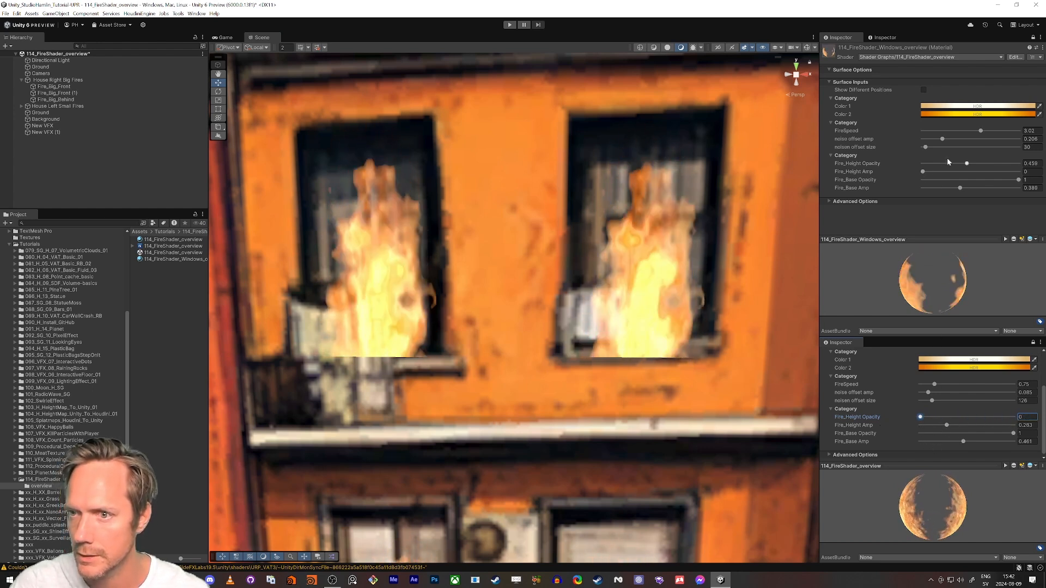
- Set the windows fire material's Fire_Height_Amp to 0.234 and freeze its flames by setting FireSpeed to 0
mouse_move(922, 172)
left_mouse_down()
mouse_move(979, 174)
mouse_move(944, 178)
mouse_move(951, 164)
mouse_move(920, 163)
left_mouse_up()
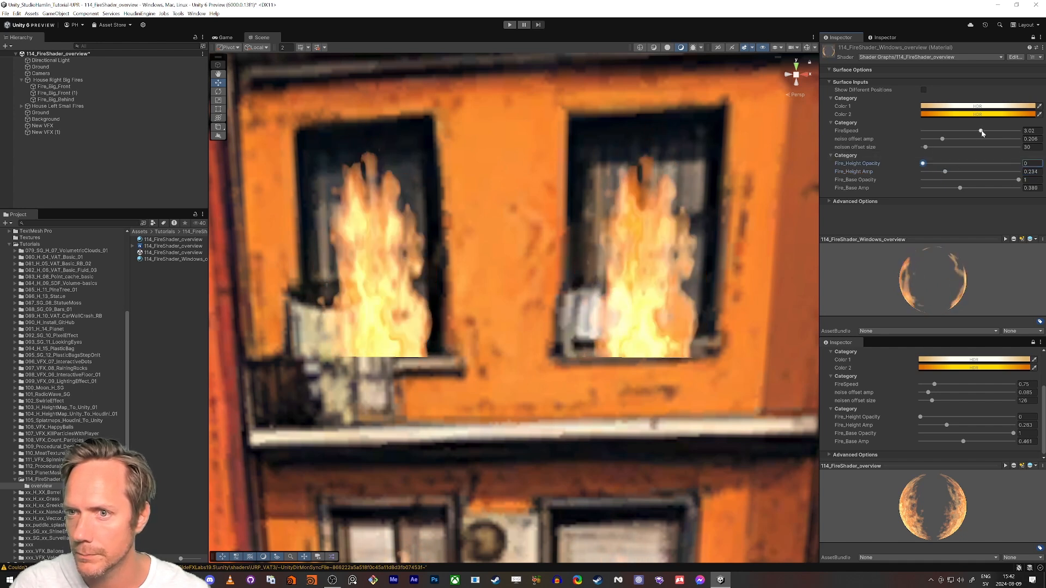
key("ctrl+z")
left_click_drag(975, 134, 900, 137)
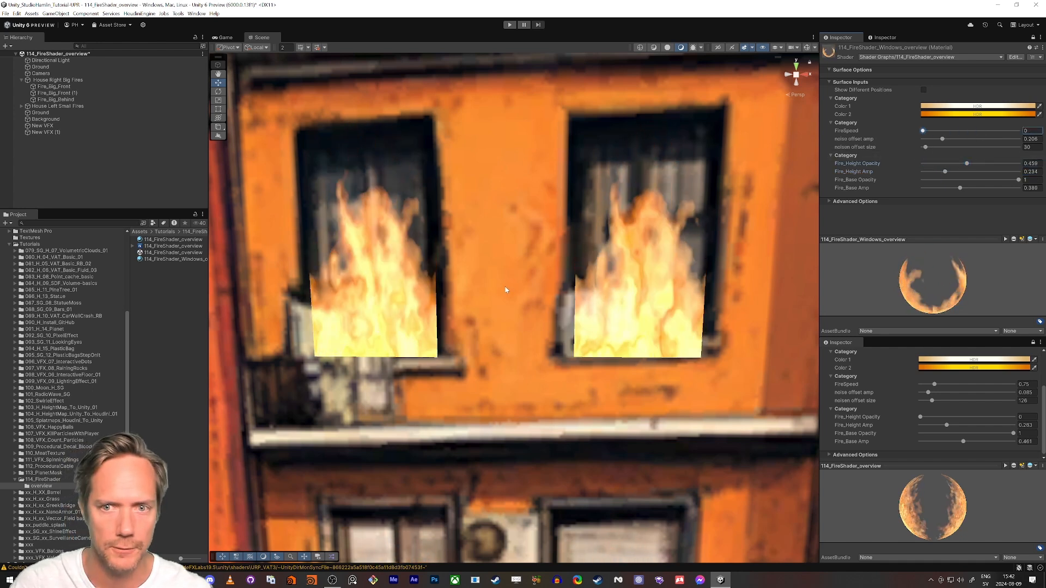
- Enable Show Different Positions on the windows fire material and compare the frozen flames in two neighbouring windows
key("s")
mouse_move(506, 290)
right_mouse_down()
mouse_move(519, 237)
mouse_move(511, 289)
mouse_move(520, 252)
right_mouse_up()
key("d")
key("w")
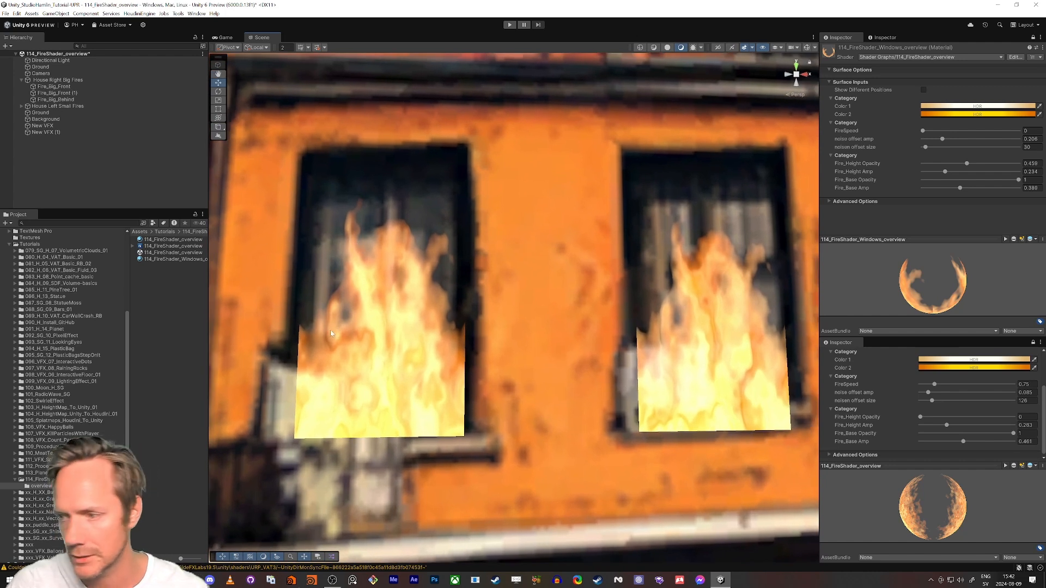
key("d")
right_click_drag(404, 356, 388, 356)
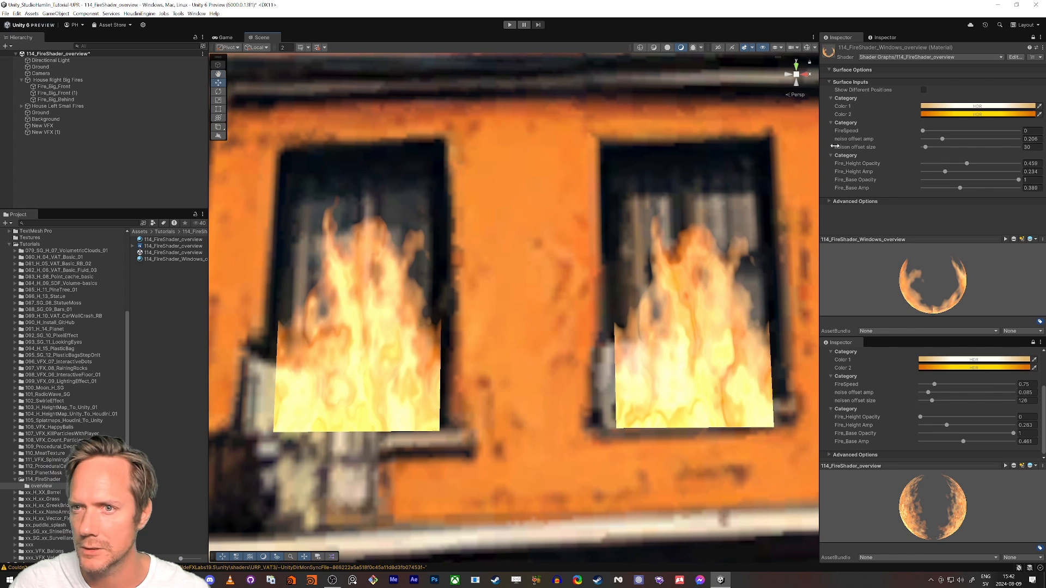
left_click(923, 90)
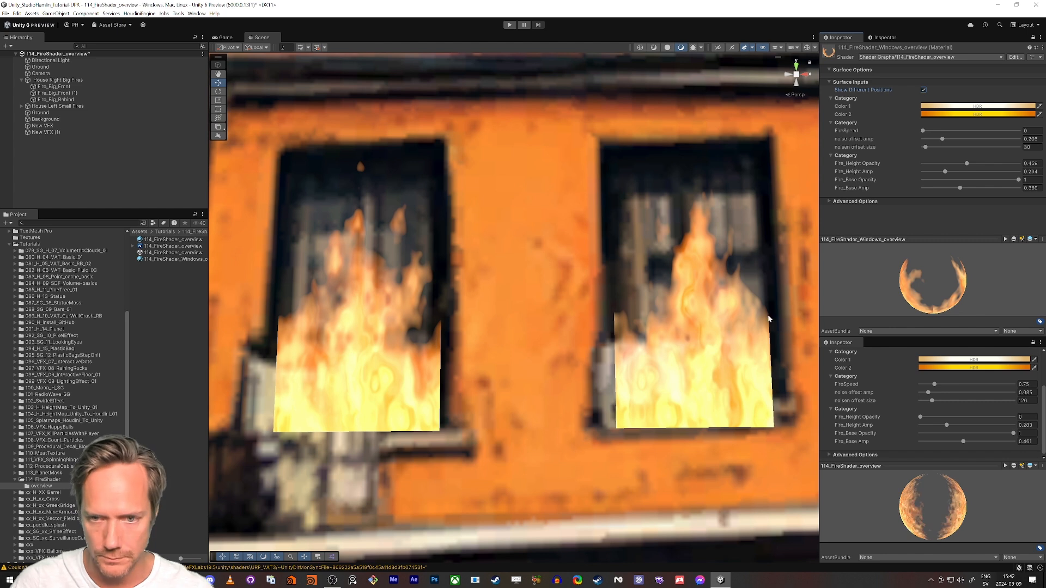
right_click_drag(486, 345, 479, 370)
key("s")
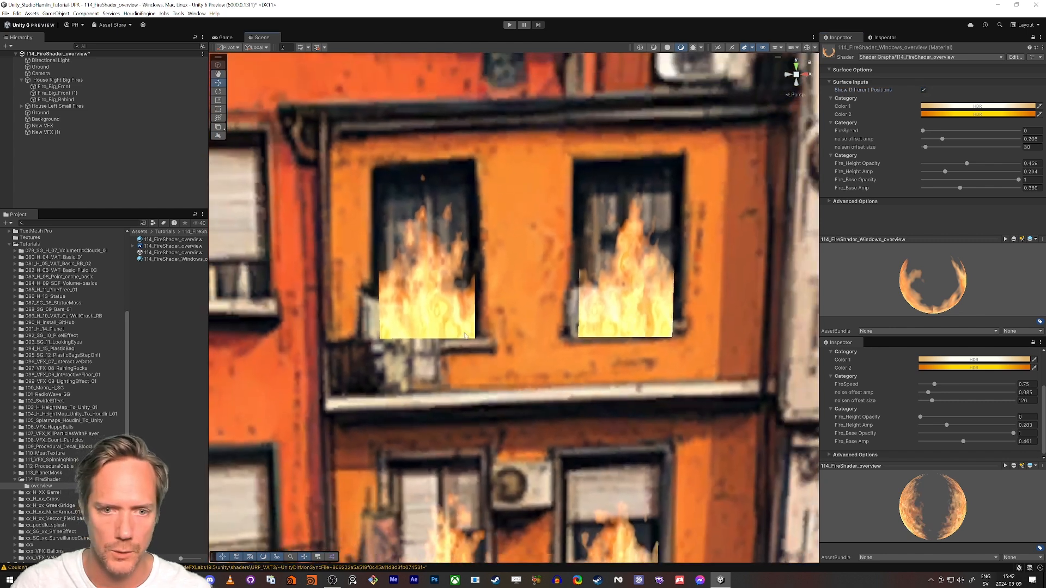
key("w")
right_click_drag(417, 268, 423, 243)
key("s")
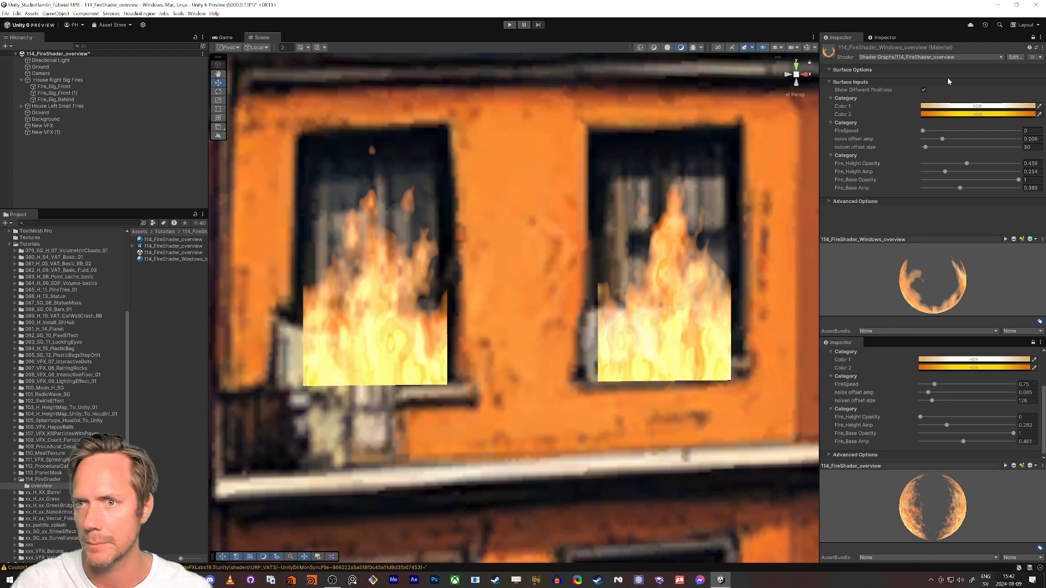
- Turn Show Different Positions off and on again to compare the flame shapes across the house's windows
left_click(923, 91)
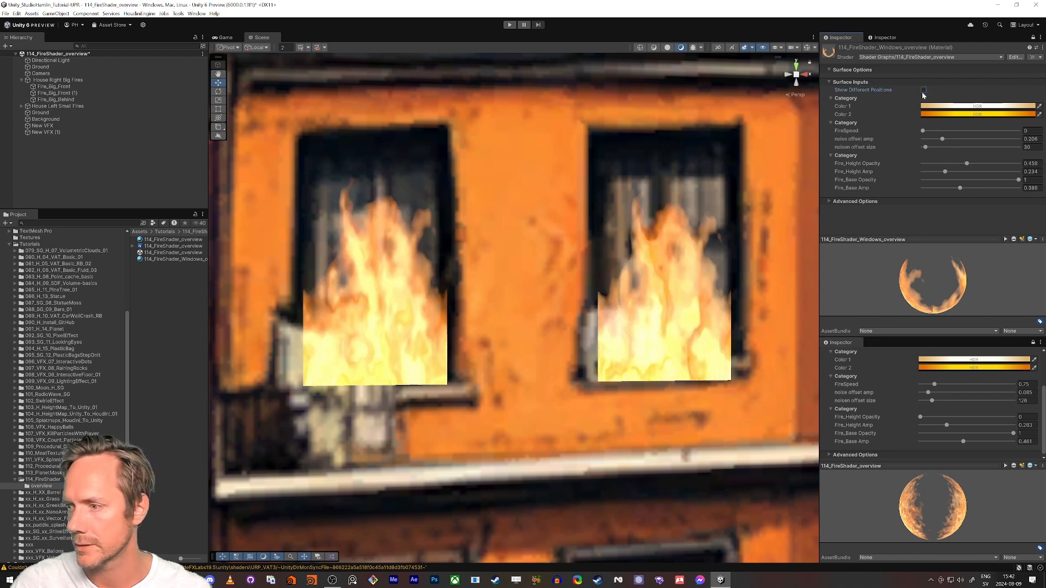
left_click(924, 90)
key("s")
right_click_drag(598, 243, 575, 250)
key("w")
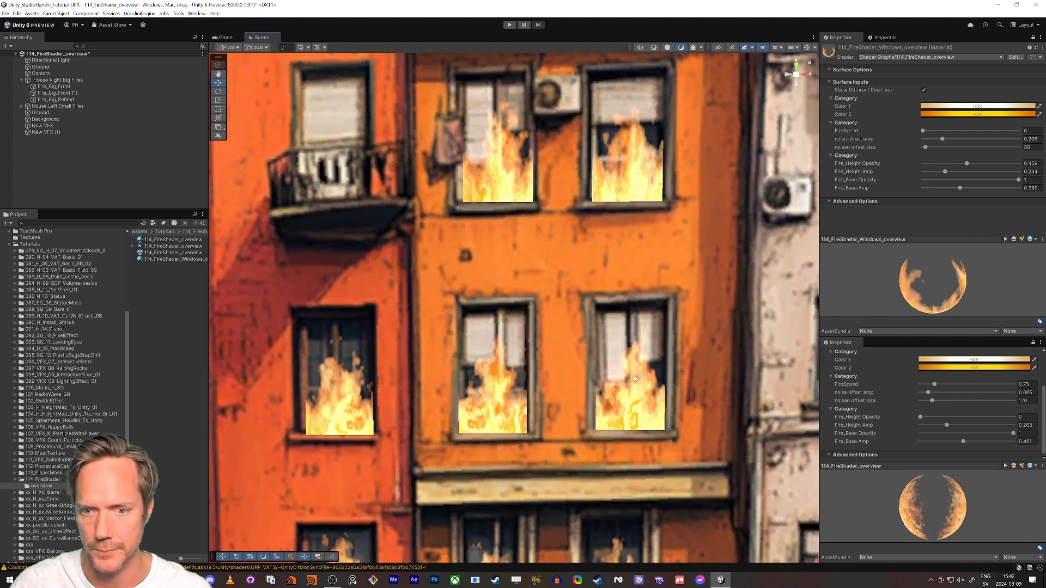
key("d")
mouse_move(490, 404)
right_mouse_down()
mouse_move(498, 410)
mouse_move(494, 391)
right_mouse_up()
key("w")
key("s")
key("a")
key("d")
key("s")
- Set the windows fire material's FireSpeed to 2.21, Fire_Height_Opacity to 0.237, Fire_Height_Amp to 0.336 and Fire_Base_Opacity to 0.473
left_click_drag(922, 130, 938, 131)
left_click_drag(1017, 181, 900, 188)
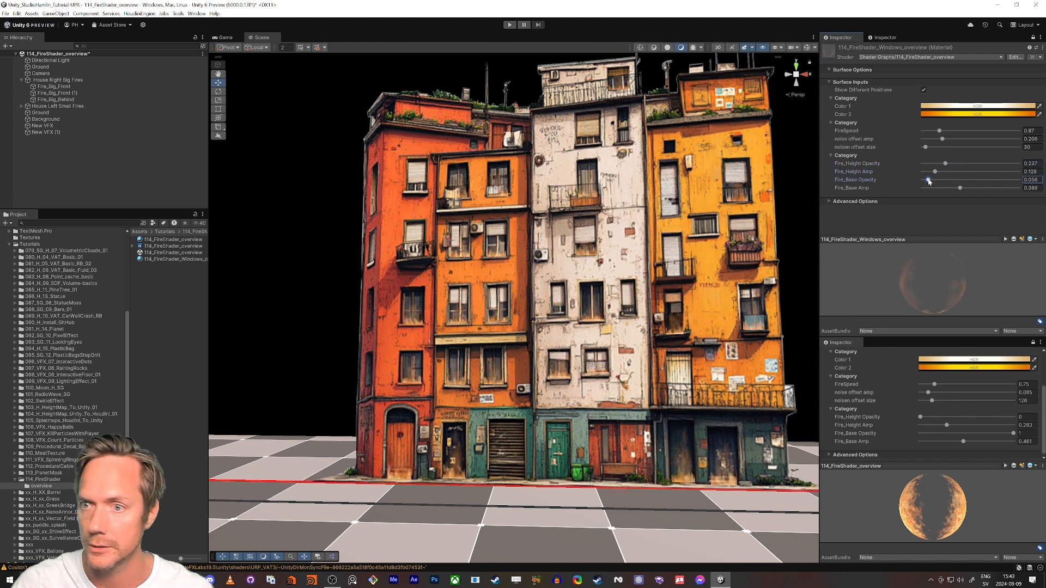
left_click_drag(937, 181, 969, 182)
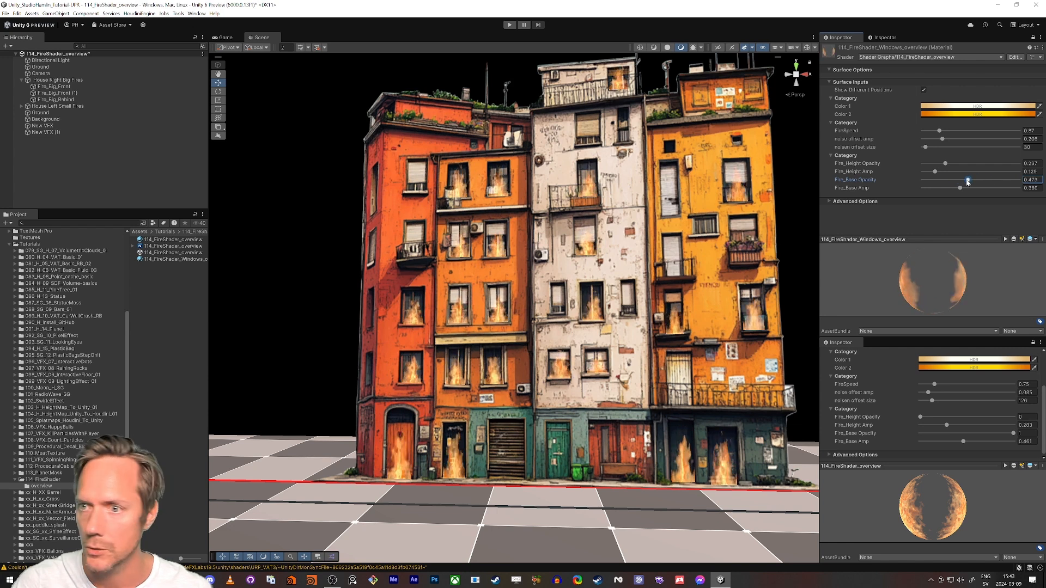
left_click_drag(939, 131, 965, 137)
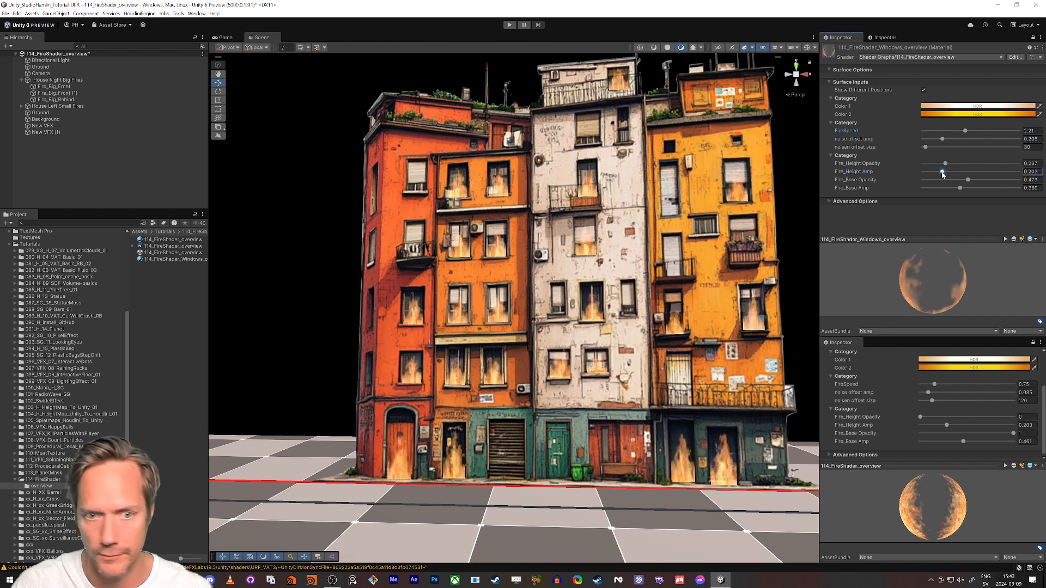
mouse_move(935, 172)
left_mouse_down()
mouse_move(971, 175)
mouse_move(954, 172)
left_mouse_up()
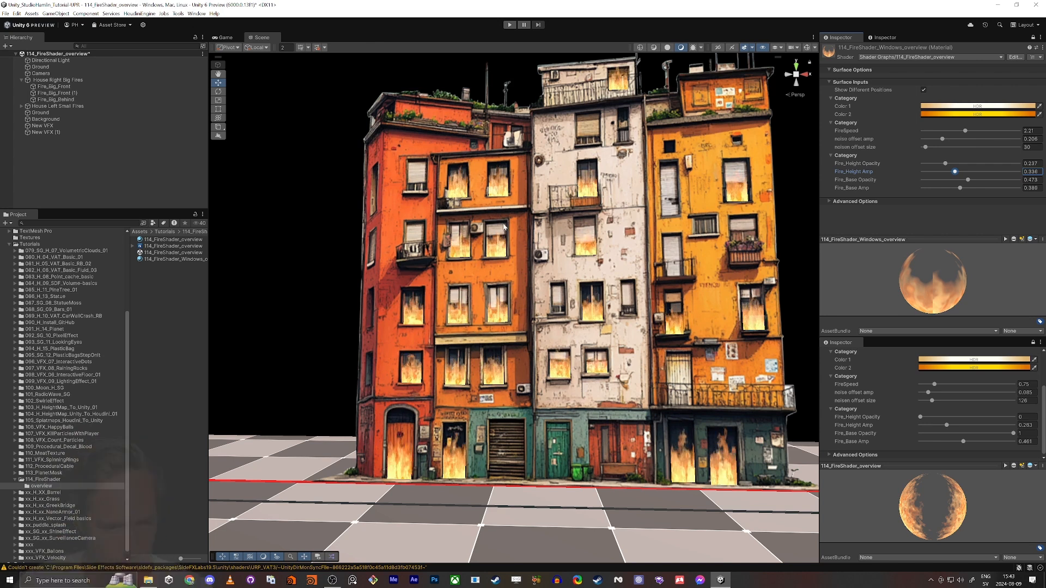
- Open the 114_FireShader_overview scene stored directly in the 114_FireShader folder, saving the changes to the current scene
left_click(59, 480)
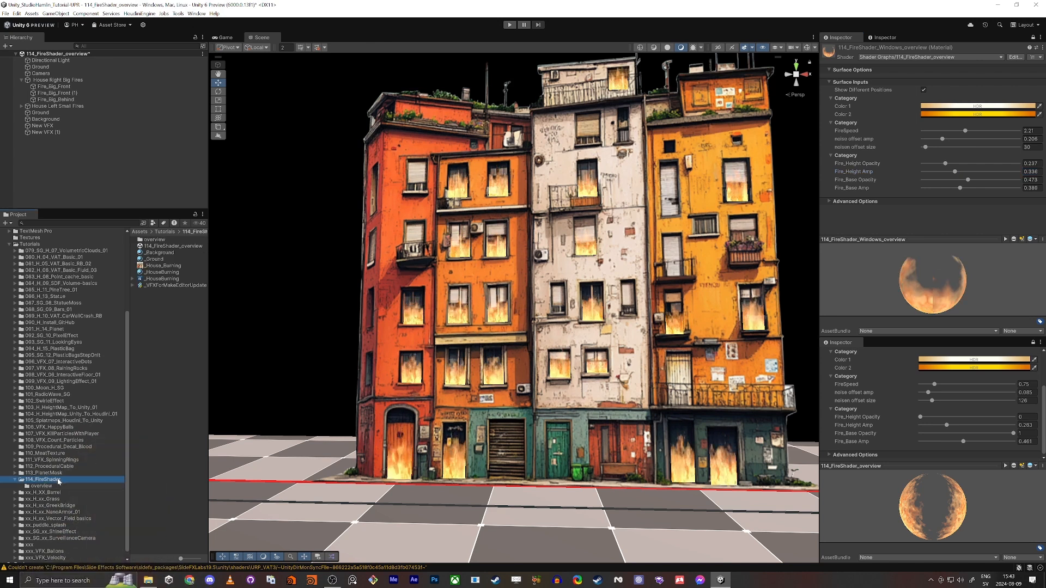
double_click(158, 246)
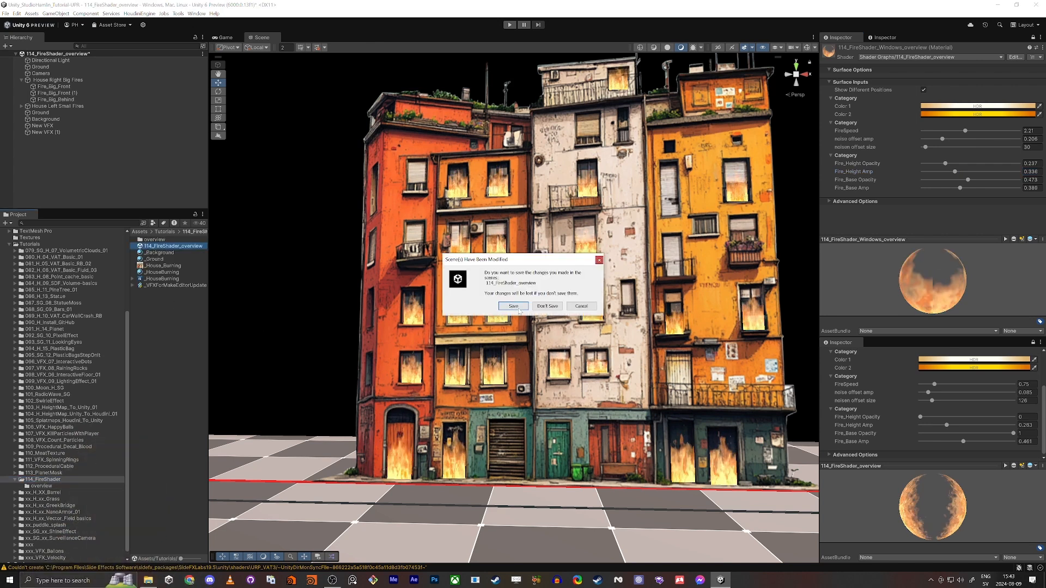
left_click(518, 307)
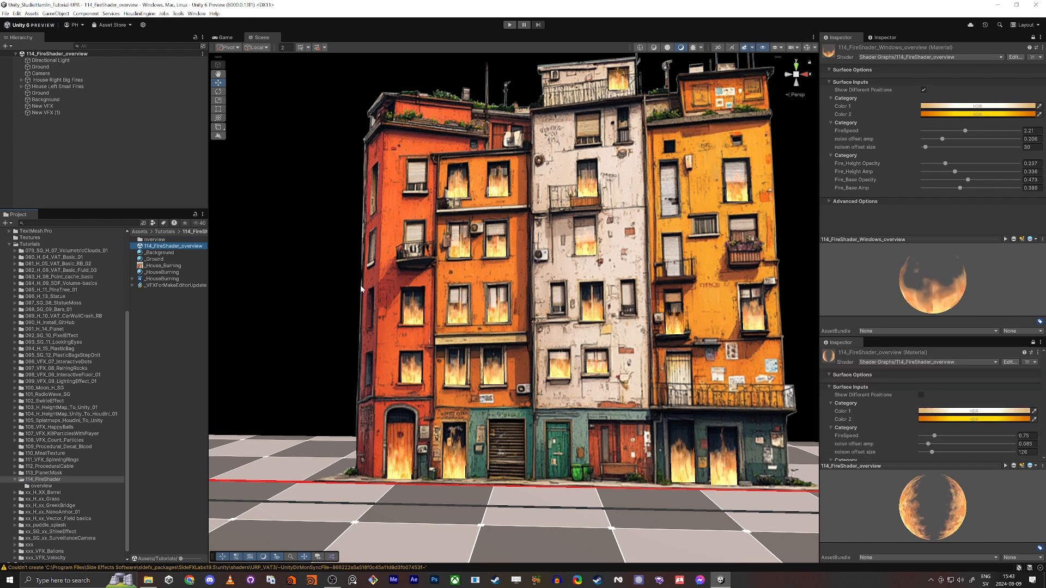
- Delete Fire_Big_Front, Fire_Big_Front (1) and Fire_Big_Behind from the House Right Big Fires group
mouse_move(352, 276)
right_mouse_down()
mouse_move(425, 273)
mouse_move(441, 298)
mouse_move(383, 294)
right_mouse_up()
key("s")
key("w")
key("s")
left_click(199, 382)
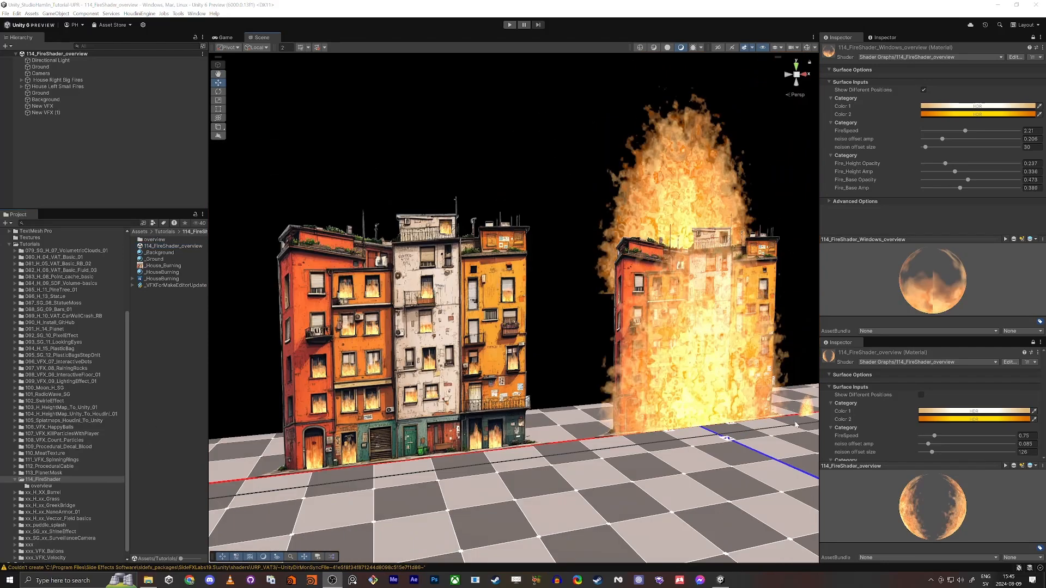
middle_click_drag(576, 373, 492, 311)
mouse_move(492, 311)
right_mouse_down()
mouse_move(452, 300)
mouse_move(484, 310)
right_mouse_up()
left_click(22, 87)
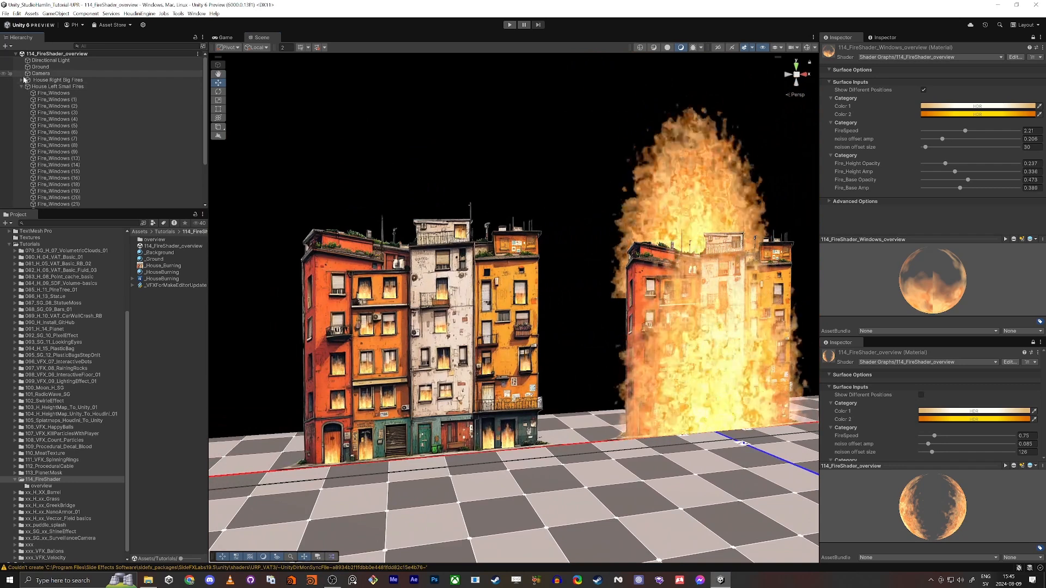
left_click(22, 80)
left_click(54, 86)
left_click(53, 99, "shift")
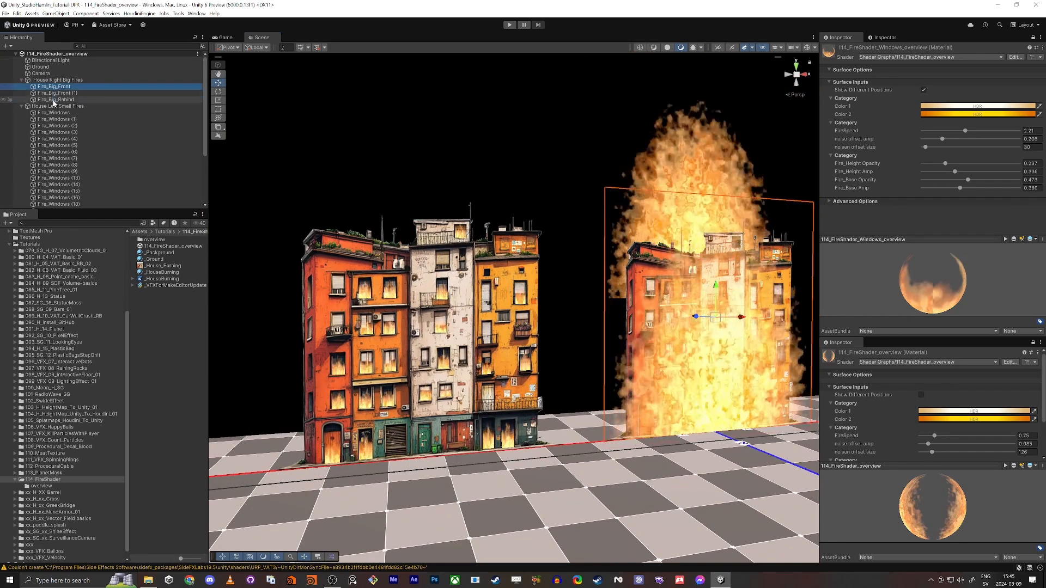
key("Delete")
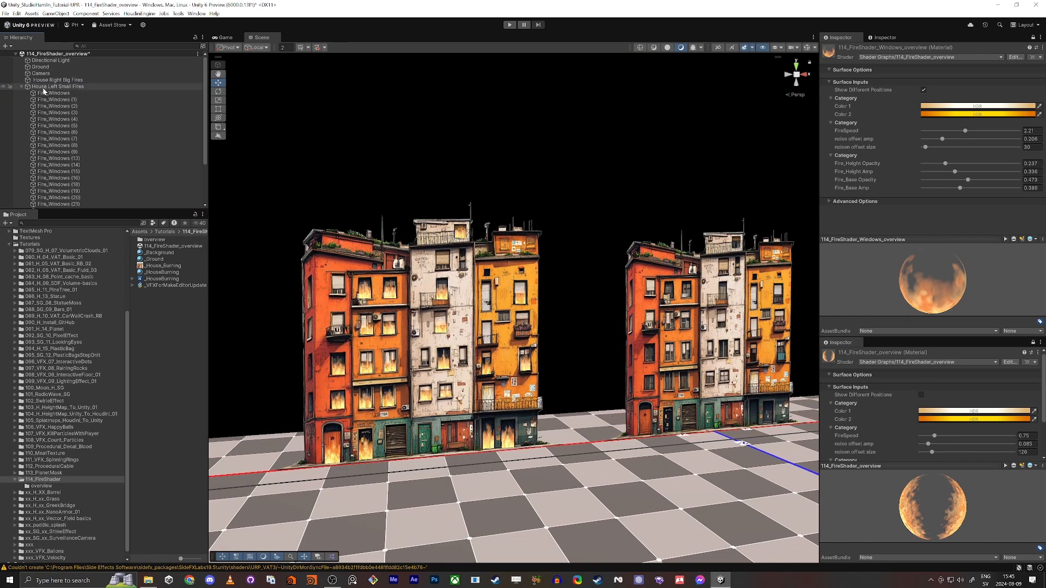
- Delete all the Fire_Windows objects from the House Left Small Fires group
left_click(53, 93)
scroll(91, 163, "down", 3)
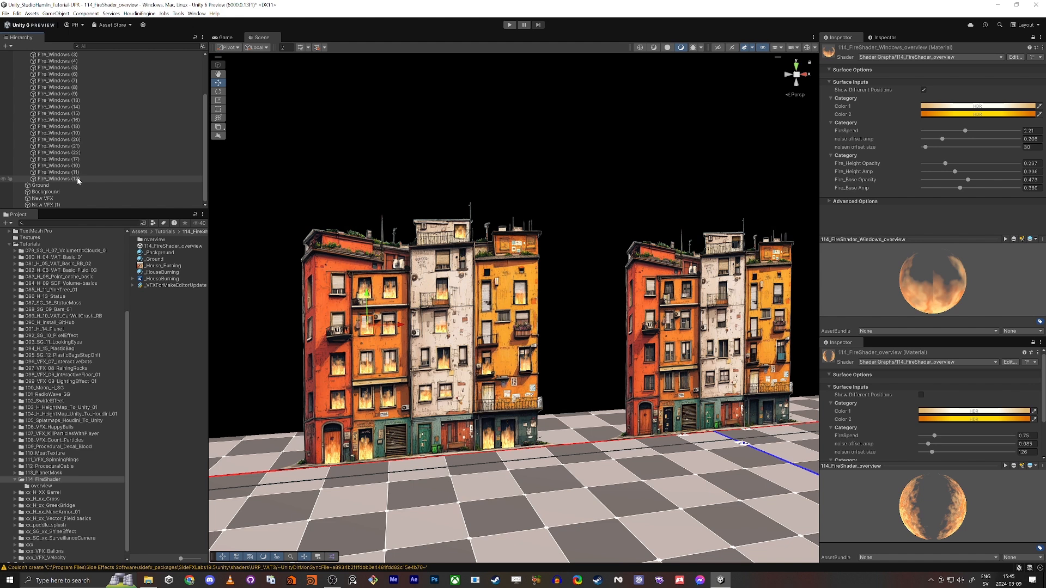
left_click(73, 177, "shift")
key("Delete")
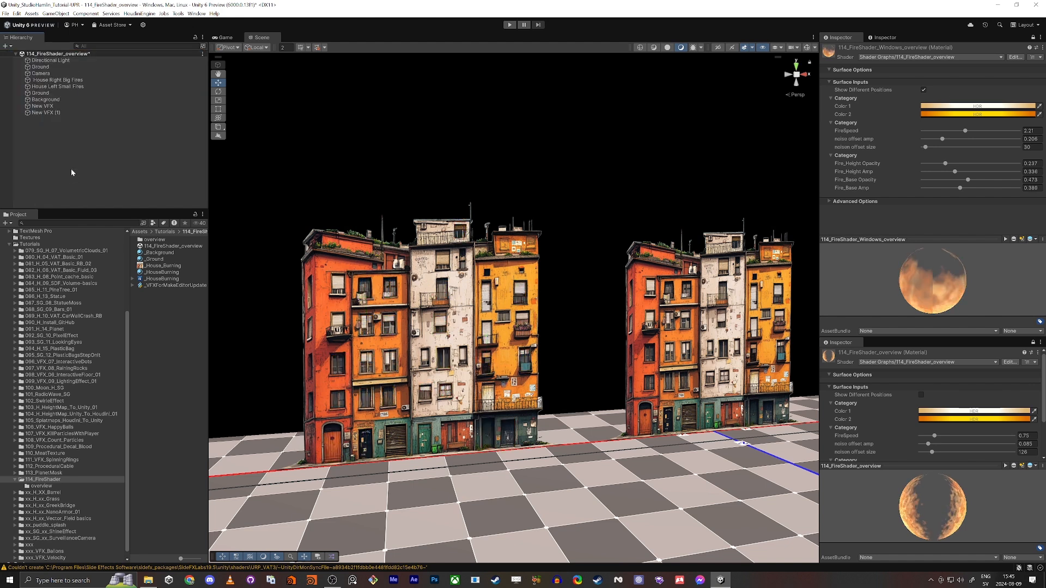
- Create a URP Unlit Shader Graph named 114_FireShader in the 114_FireShader folder
mouse_move(429, 255)
right_mouse_down()
mouse_move(425, 234)
mouse_move(422, 243)
right_mouse_up()
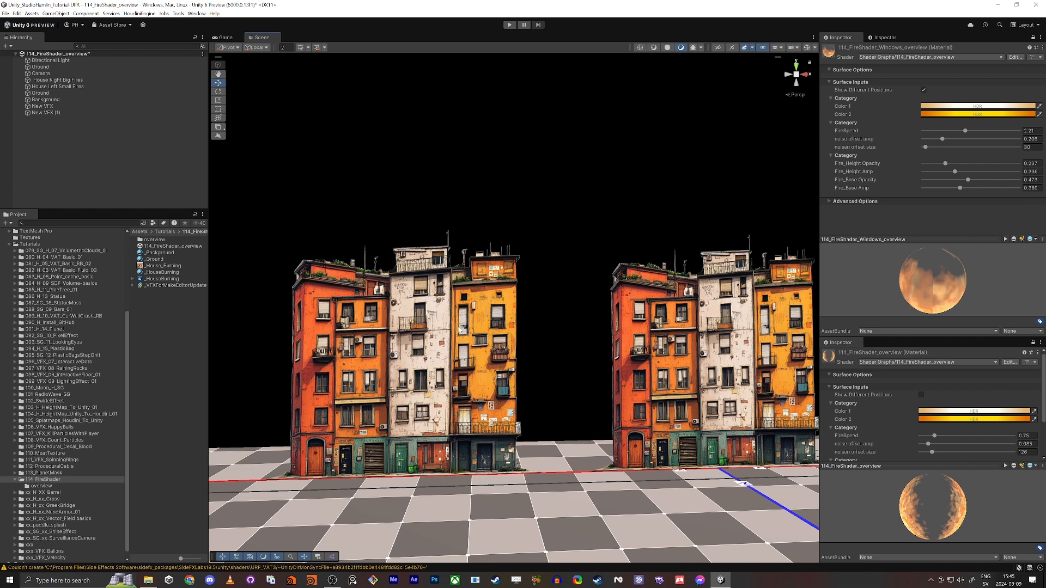
right_click_drag(467, 393, 375, 396)
left_click(196, 344)
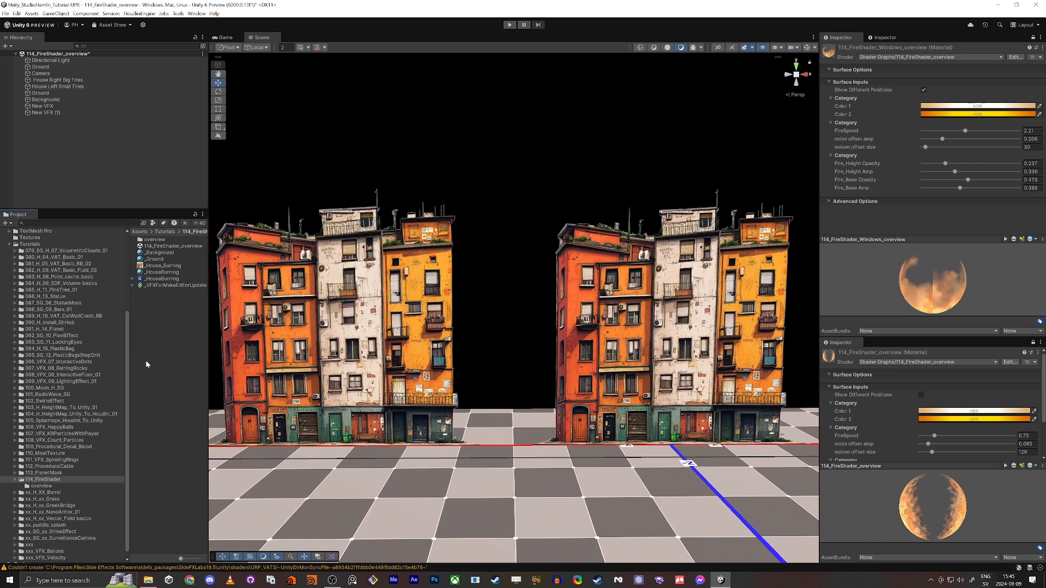
right_click(157, 315)
mouse_move(229, 321)
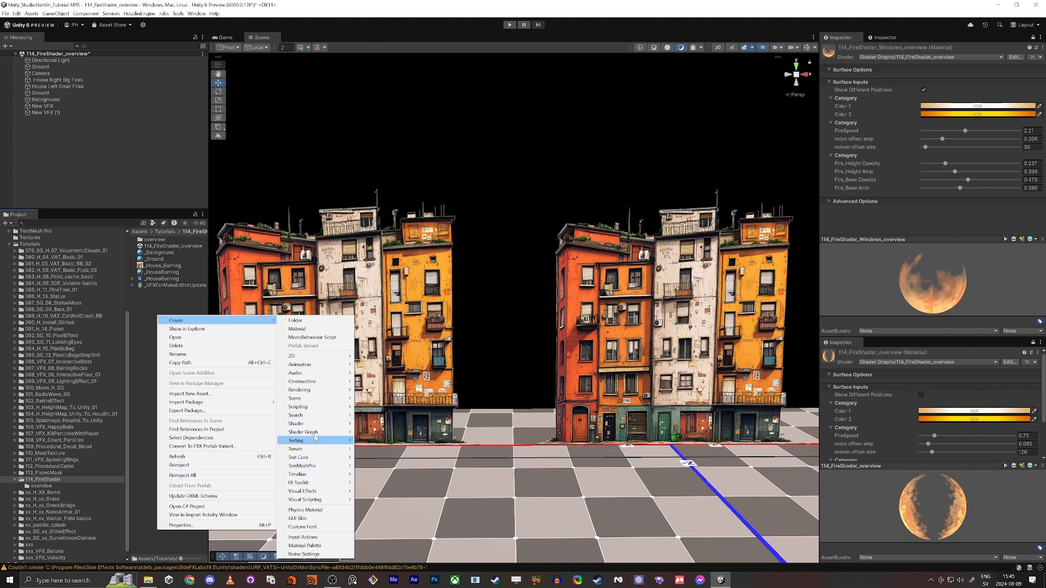
mouse_move(315, 436)
mouse_move(396, 436)
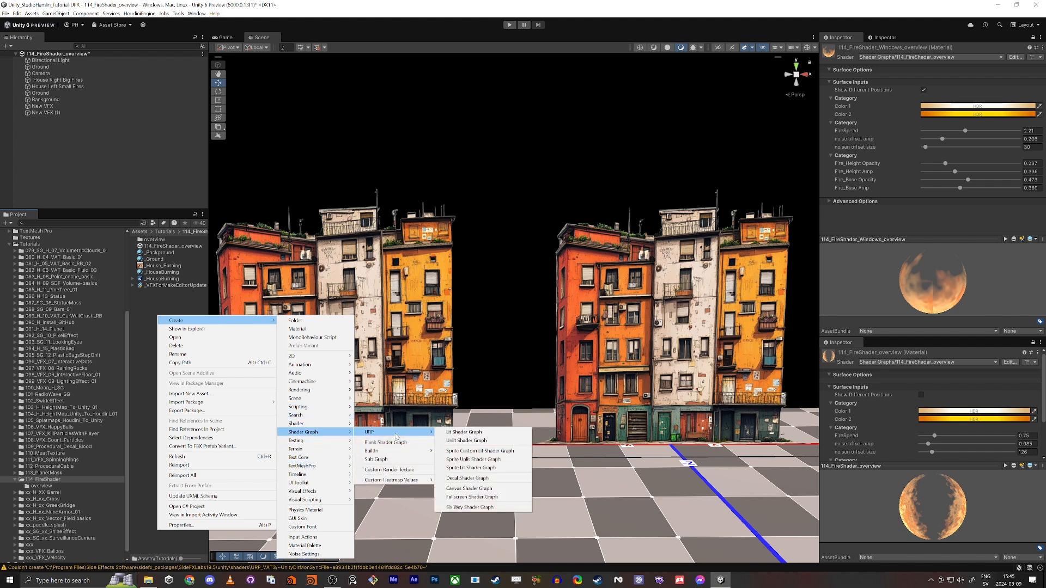
left_click(467, 441)
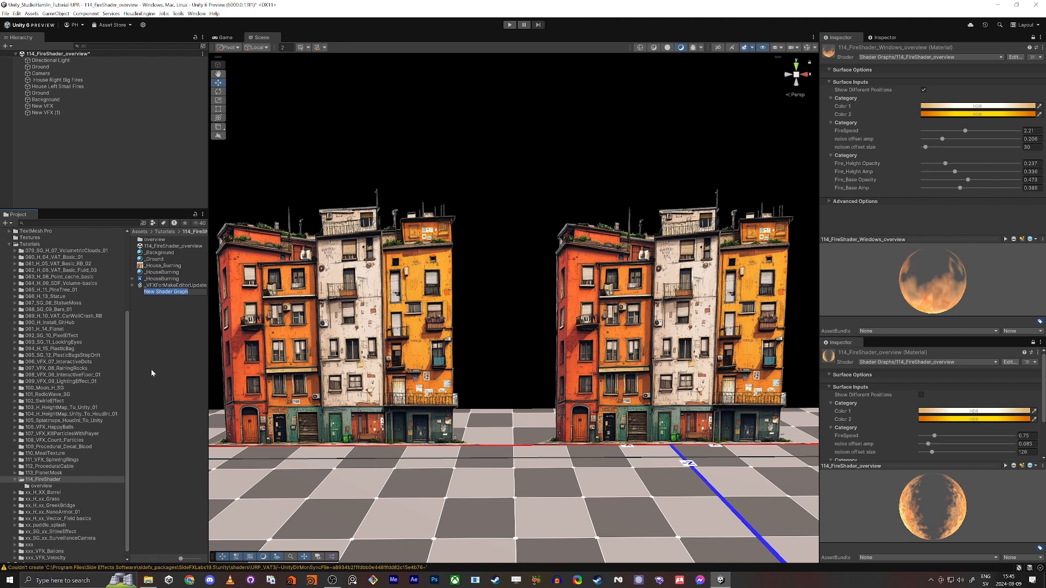
type("111")
type("_F")
type("ireShader")
key("Return")
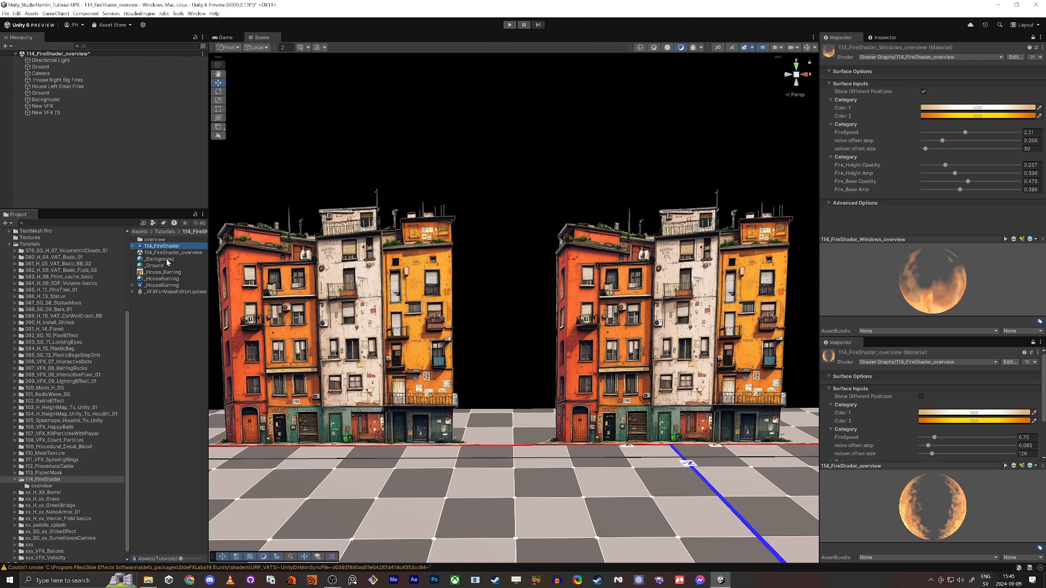
- Create a material named 114_FireShader from the 114_FireShader shader graph
right_click(165, 248)
mouse_move(229, 251)
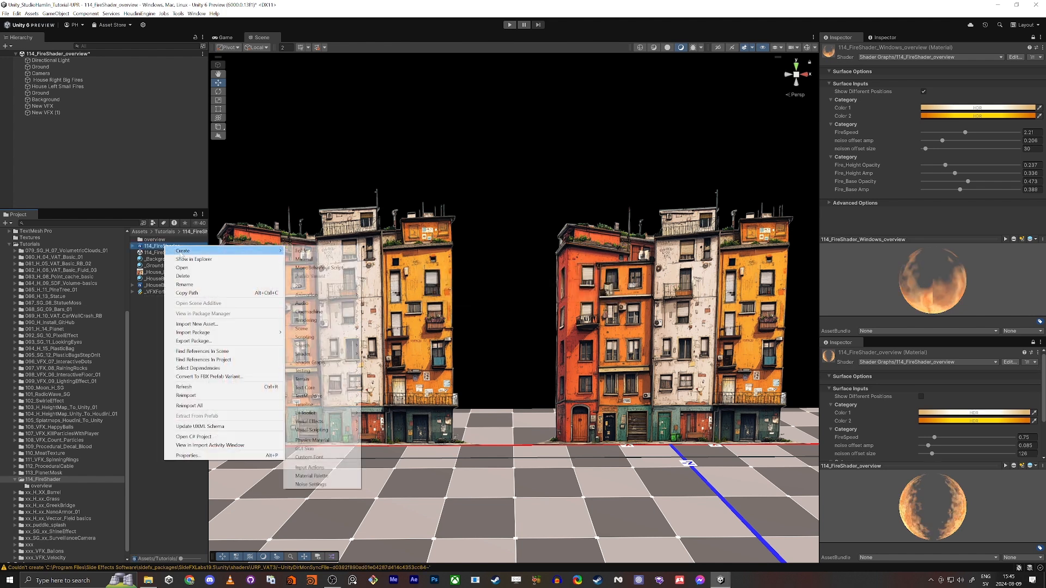
left_click(320, 260)
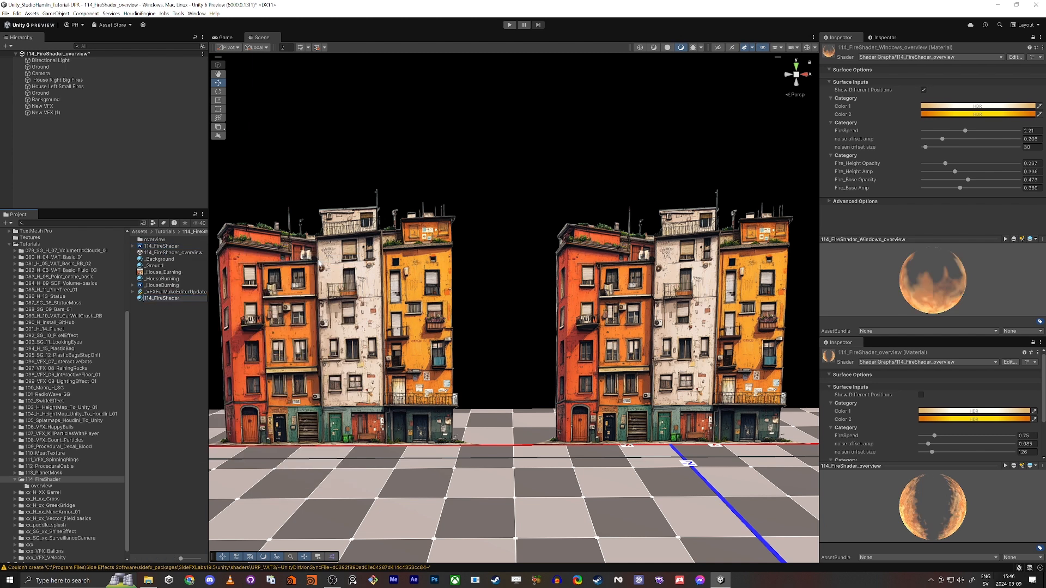
key("Return")
right_click(181, 337)
left_click(91, 152)
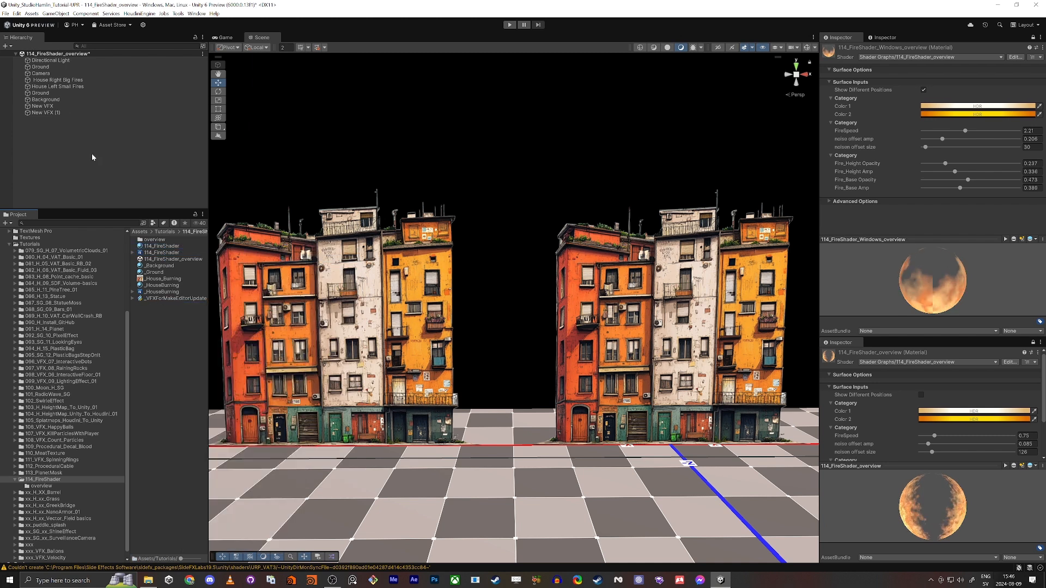
- Add a Quad to the scene and close the two Inspectors locked to the overview fire materials
right_click(42, 146)
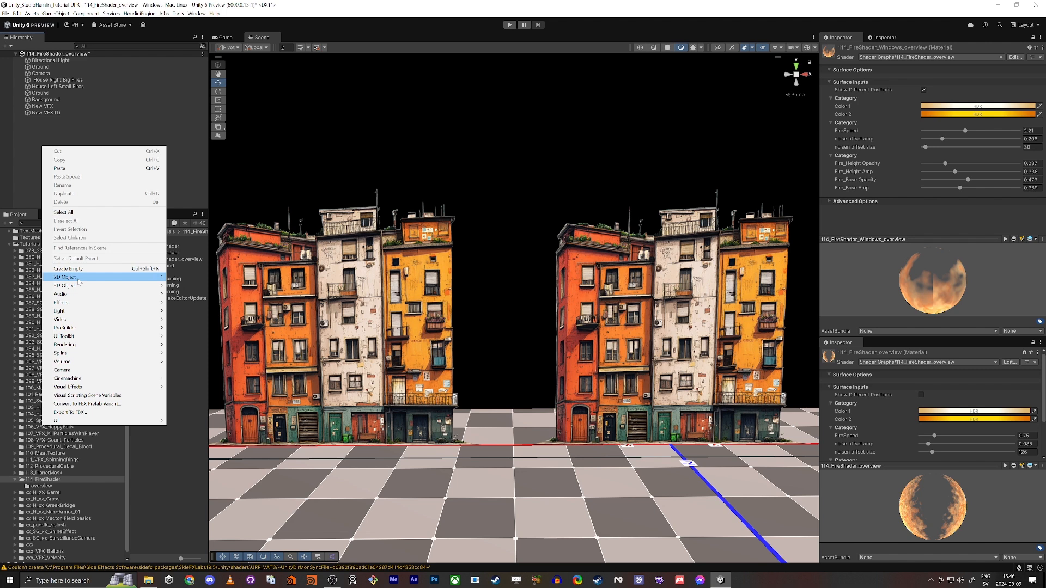
mouse_move(75, 286)
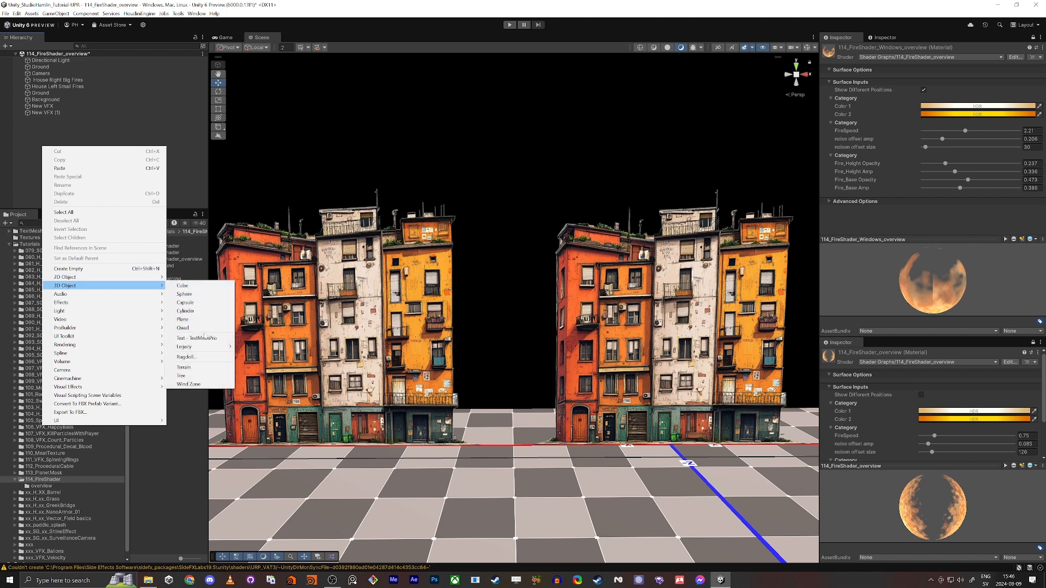
left_click(201, 328)
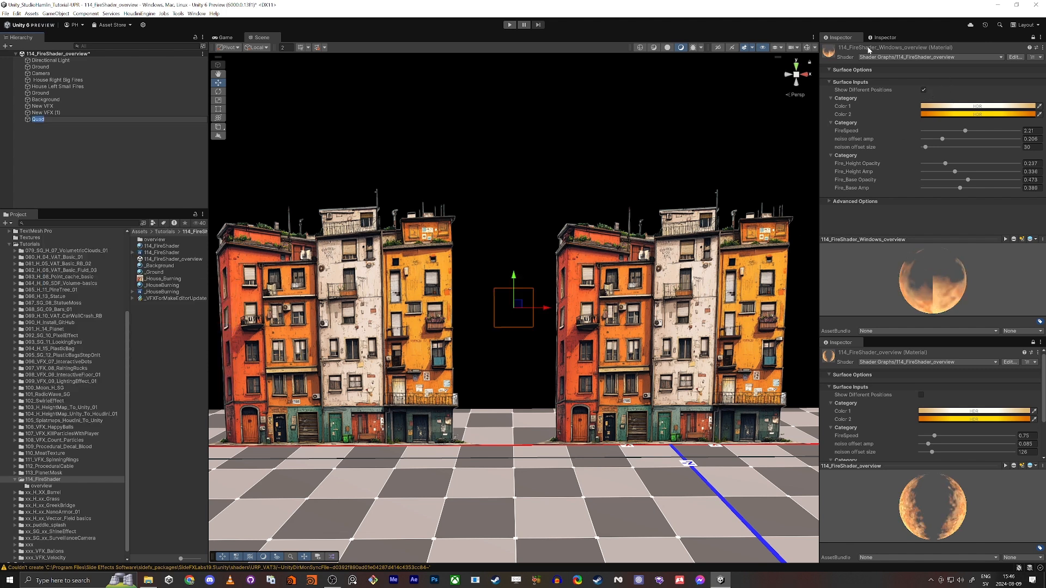
middle_click(843, 38)
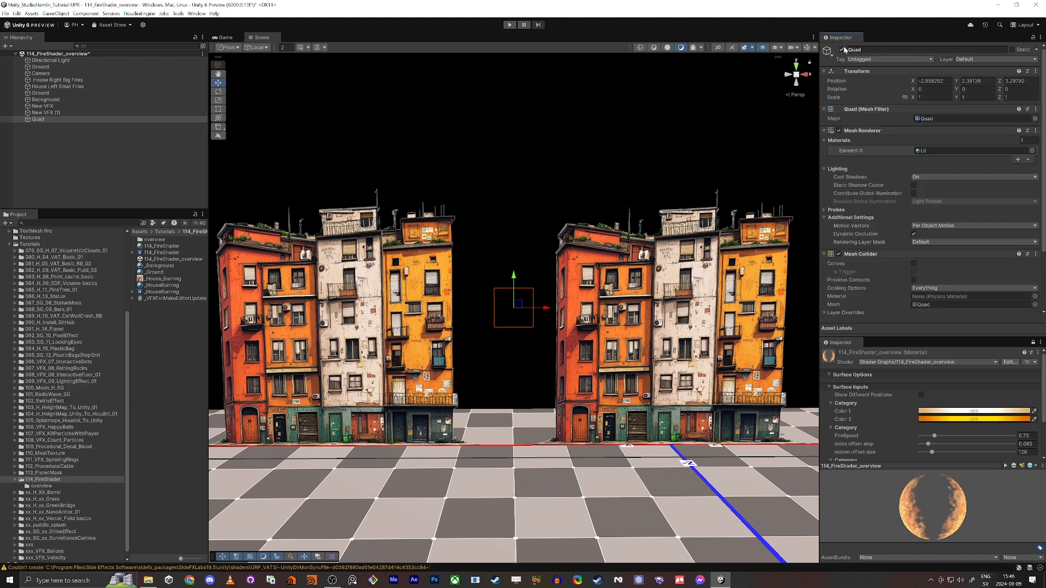
middle_click(836, 342)
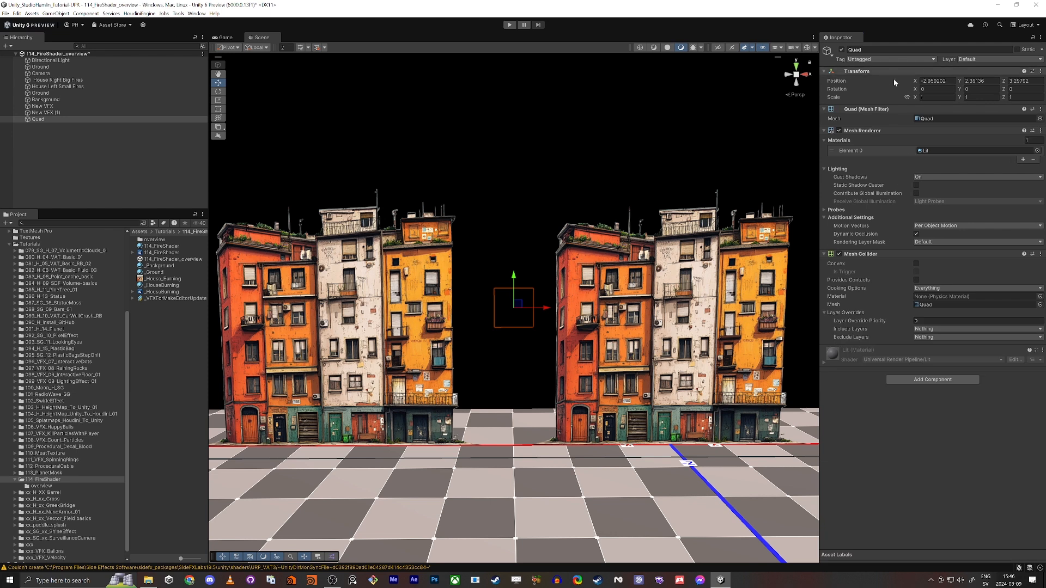
- Reset the Quad's Transform and move it slightly in front of the house facade, to about Z -0.057
right_click(866, 71)
left_click(883, 77)
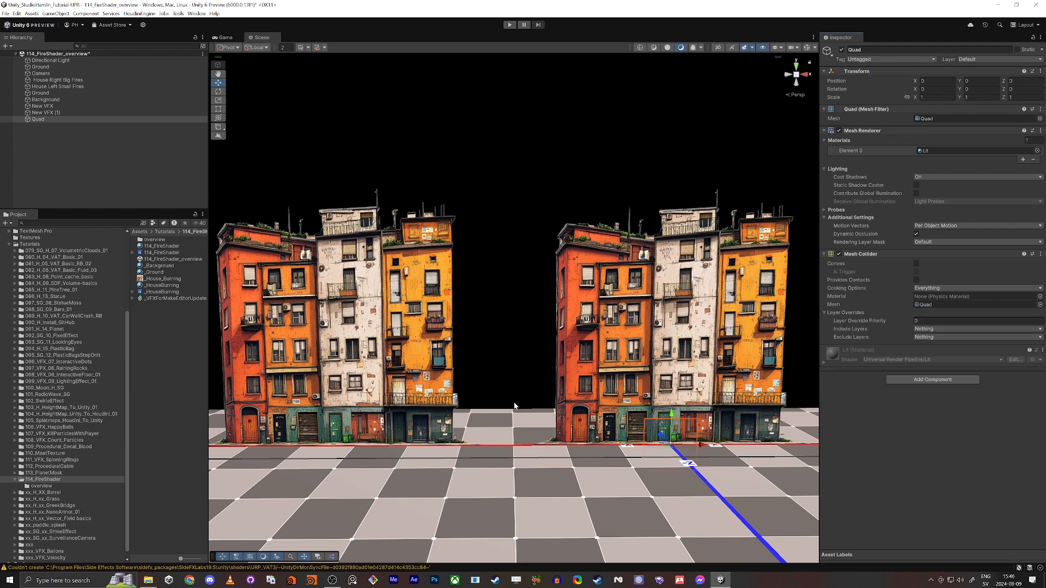
right_click_drag(514, 406, 479, 319)
key("w")
key("s")
left_click_drag(511, 335, 517, 336)
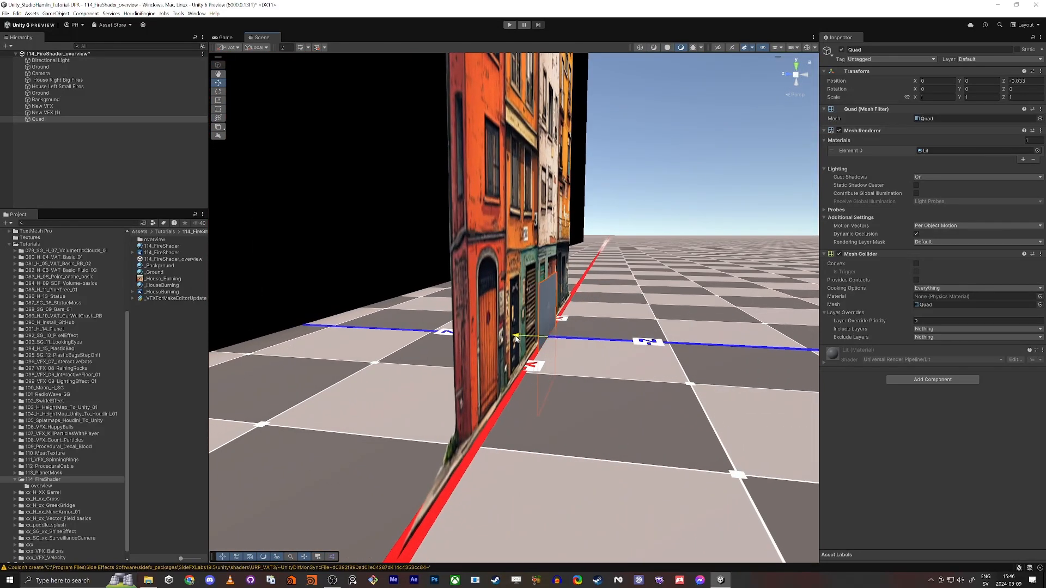
- Scale the Quad uniformly to about 3.99 and raise it to about Y 1.91 so it covers the house facade
right_click_drag(582, 404, 443, 388)
key("d")
key("s")
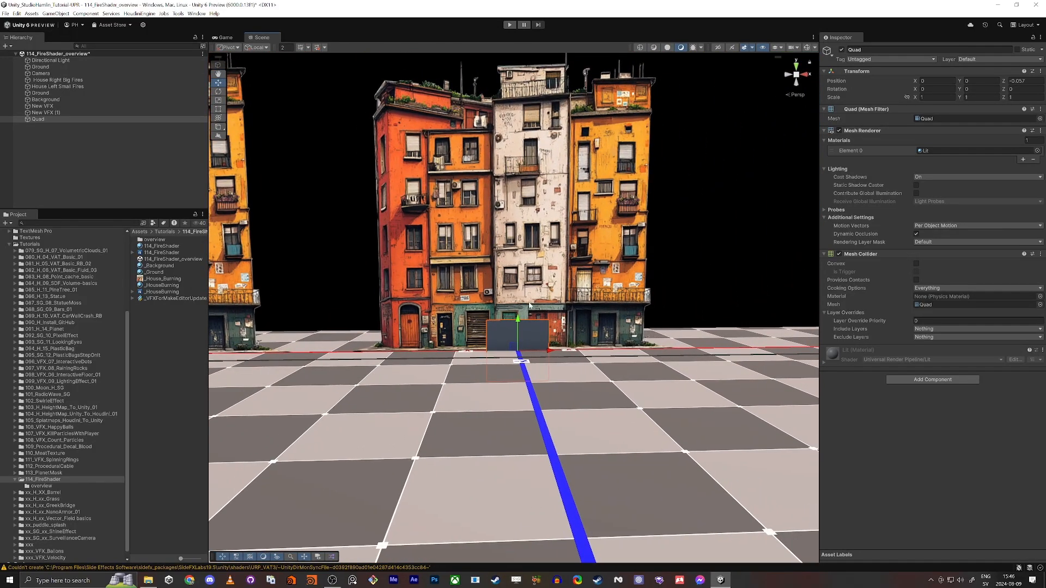
key("e")
left_click_drag(515, 284, 637, 153)
key("r")
left_click_drag(520, 175, 509, 224)
key("e")
key("r")
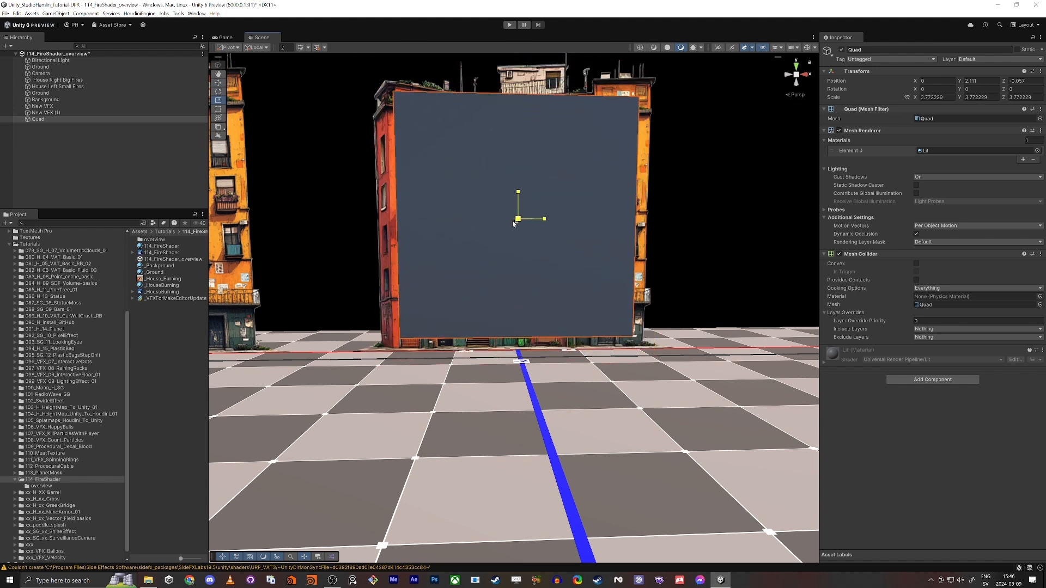
key("w")
left_click_drag(518, 188, 518, 200)
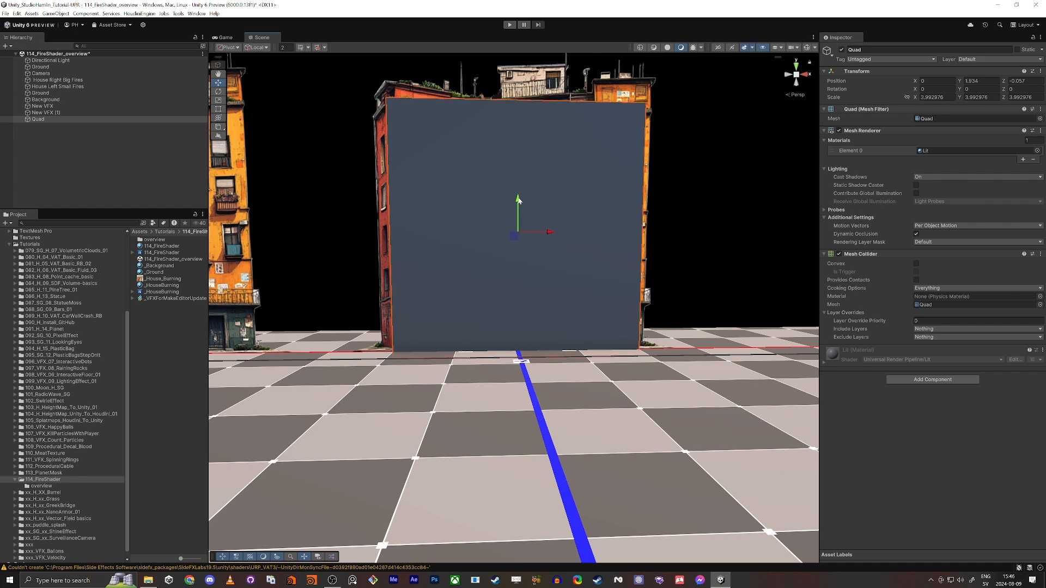
- Assign the 114_FireShader material to the Quad and frame the Quad in the Scene view
mouse_move(463, 201)
right_mouse_down()
mouse_move(481, 199)
mouse_move(448, 204)
right_mouse_up()
key("d")
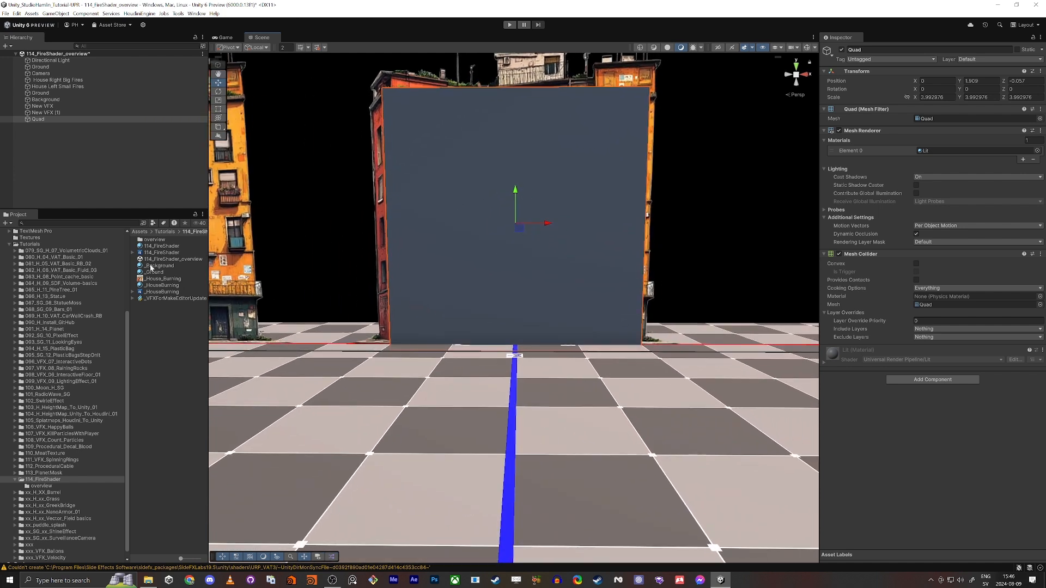
left_click_drag(153, 252, 489, 179)
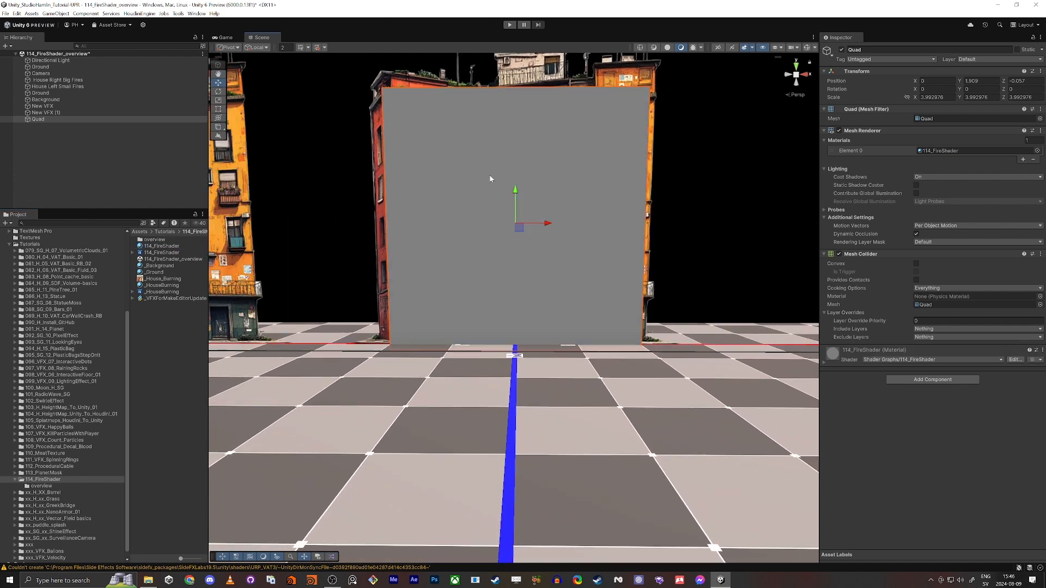
key("f")
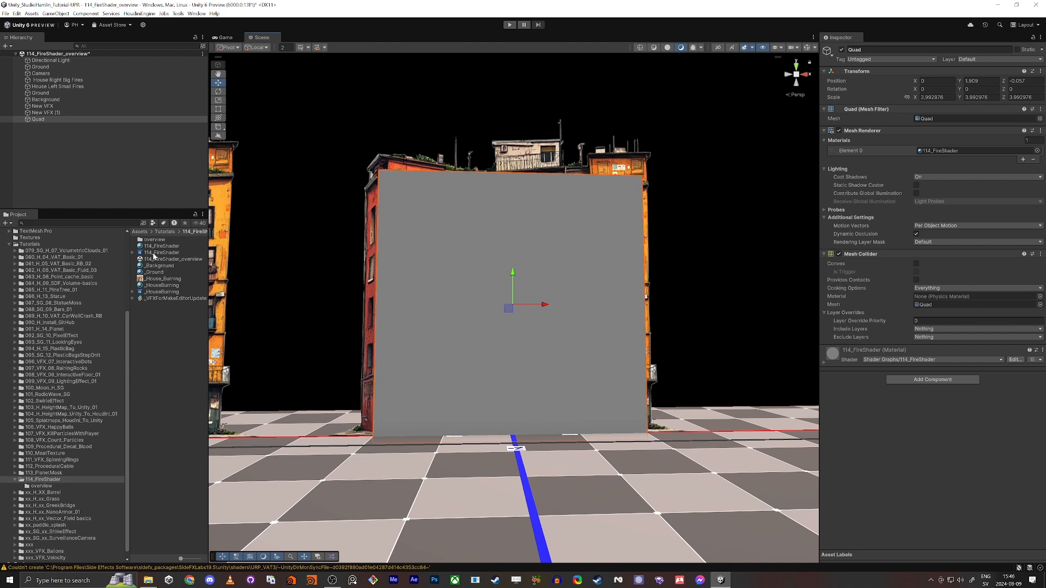
- Open the 114_FireShader shader graph and dock its editor window next to the Scene view
left_click(156, 253)
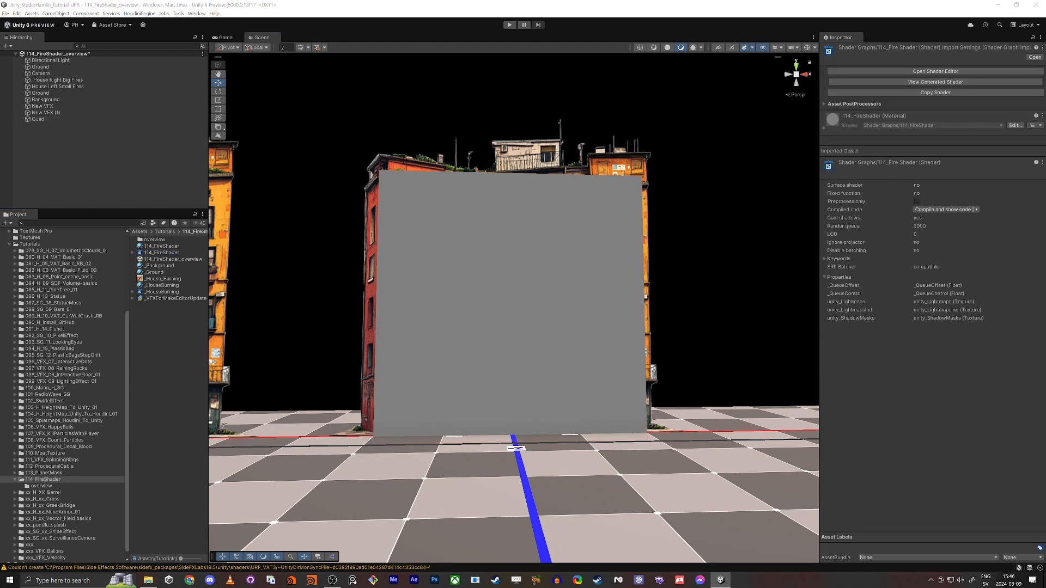
left_click_drag(1045, 111, 473, 222)
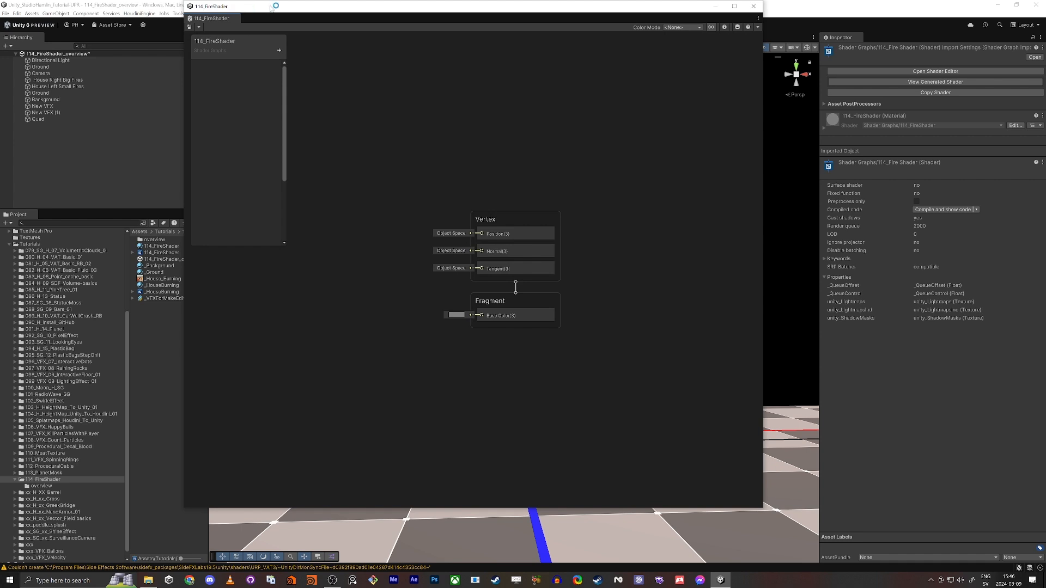
left_click_drag(270, 8, 322, 66)
left_click_drag(258, 78, 292, 42)
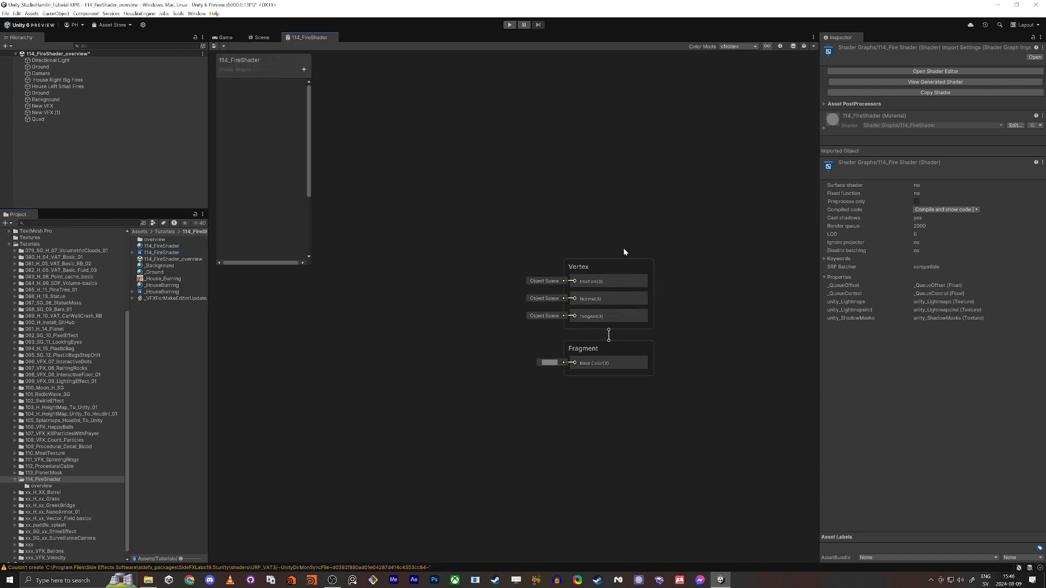
left_click(593, 265)
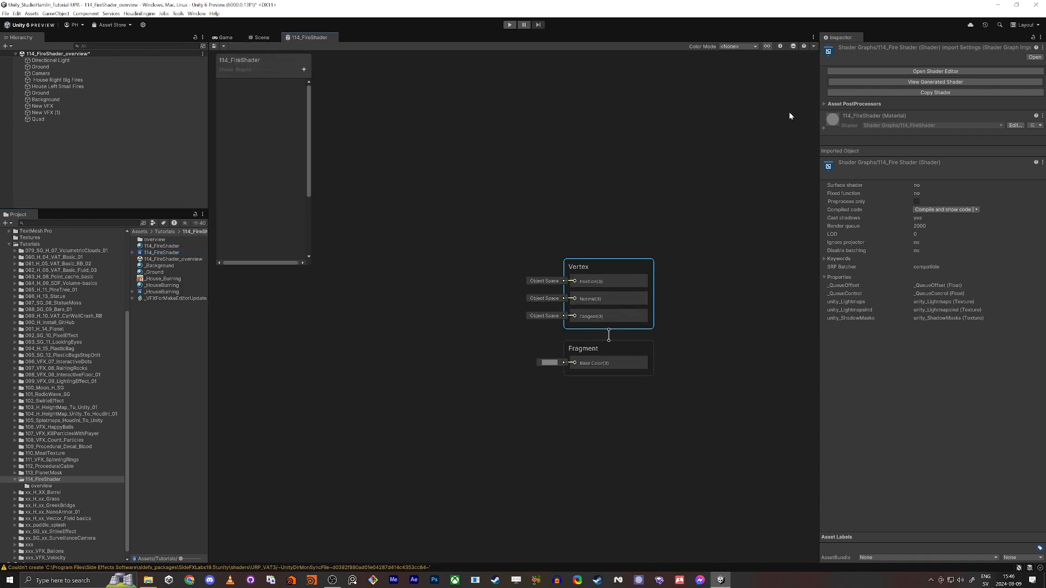
- Show the Graph Inspector and Main Preview, set the graph's Surface Type to Transparent, and save the shader graph
left_click(792, 47)
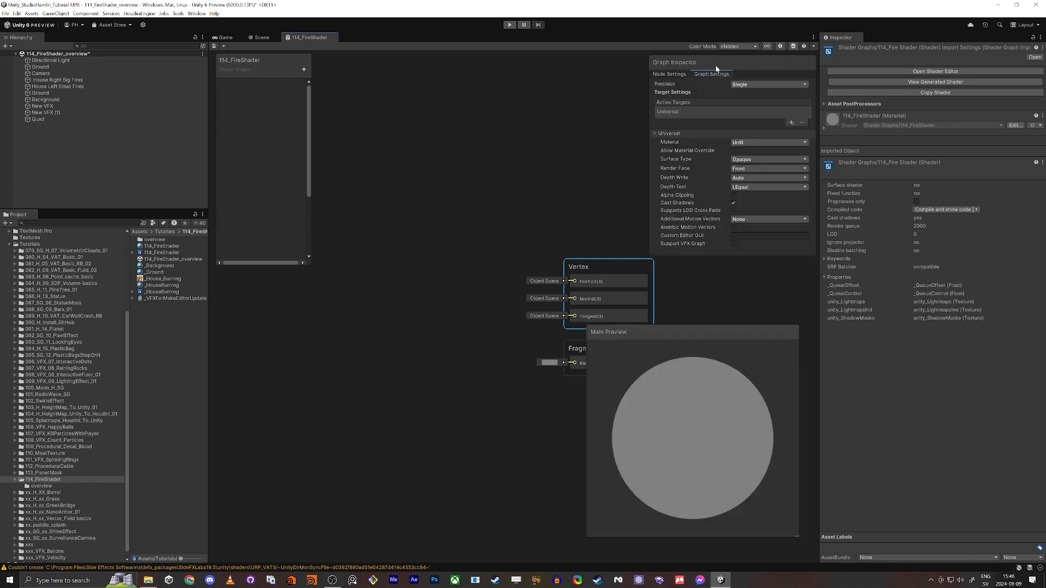
left_click(740, 160)
left_click(756, 174)
left_click(214, 47)
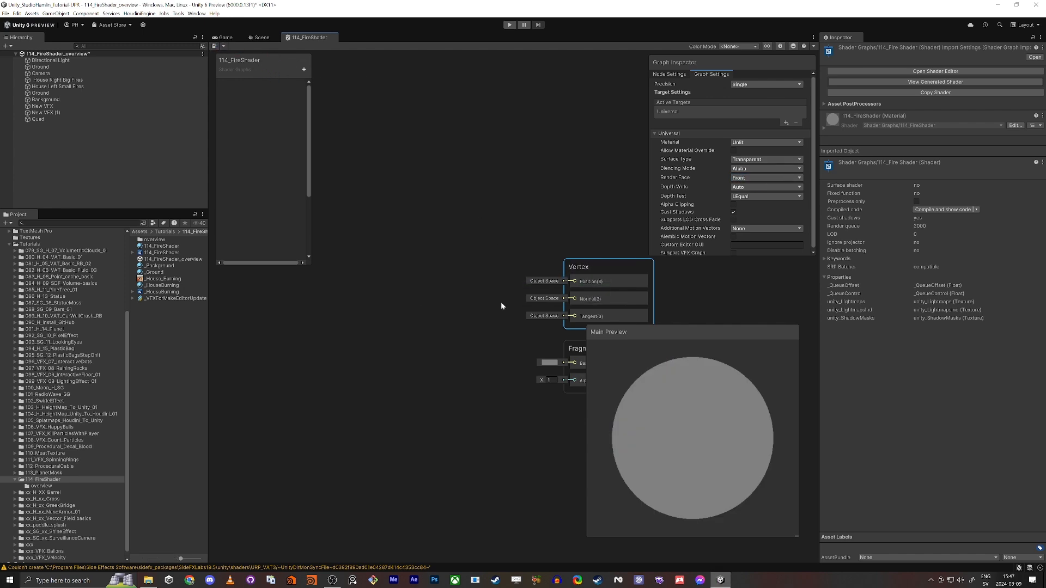
- Maximize the shader graph editor and set the Main Preview mesh to Cube
left_click(424, 221)
key("shift+space")
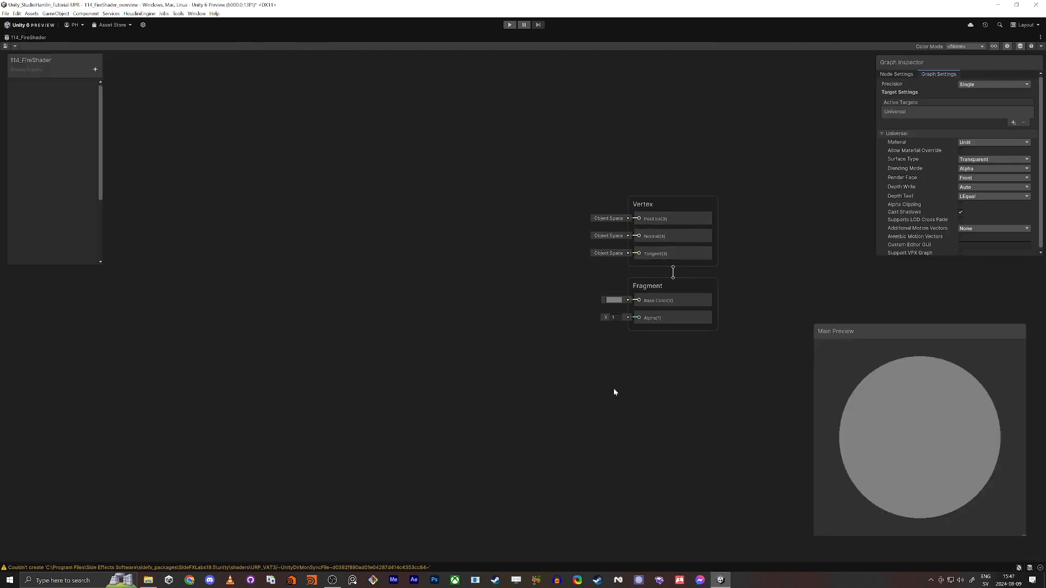
right_click(882, 399)
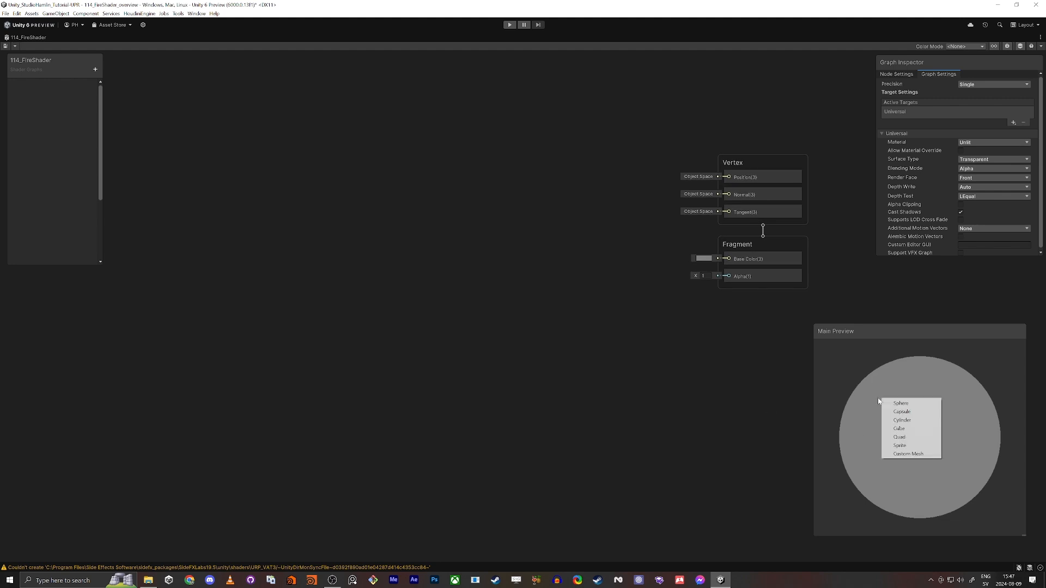
left_click(899, 429)
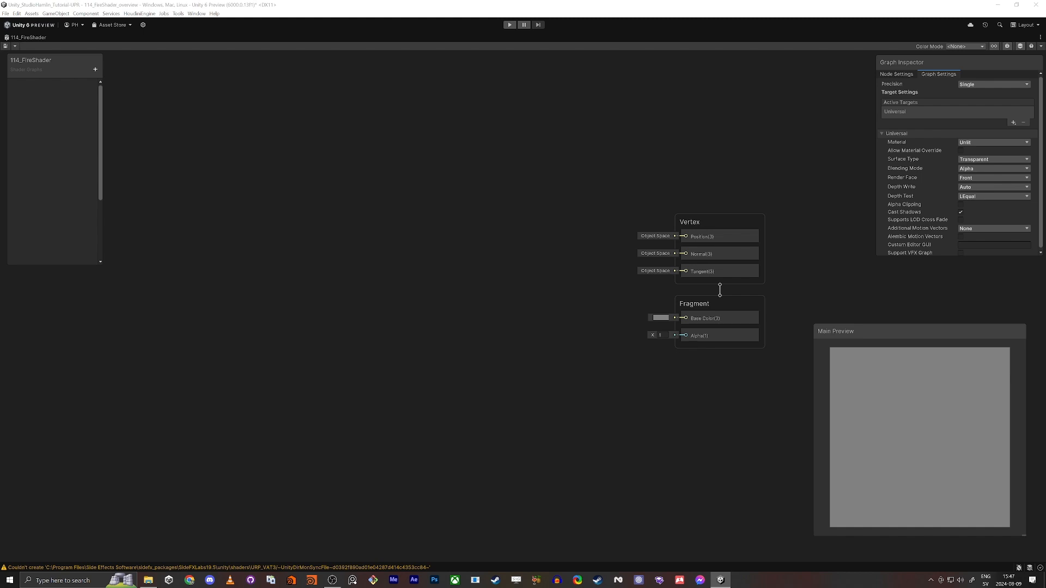
- Add a Simple Noise node with Scale 50 and place it well to the left of the master stack
key("space")
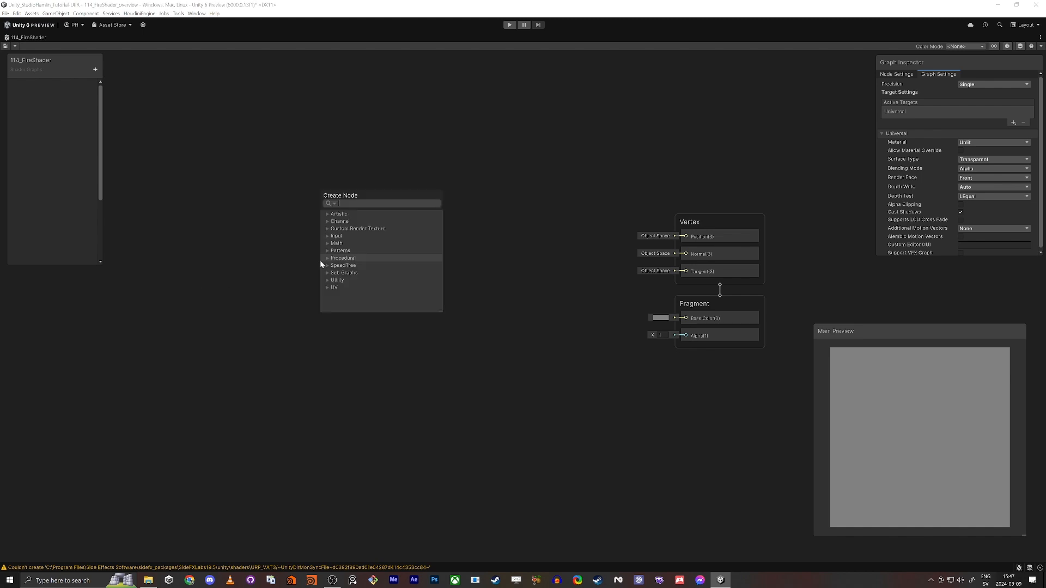
type("simpl no")
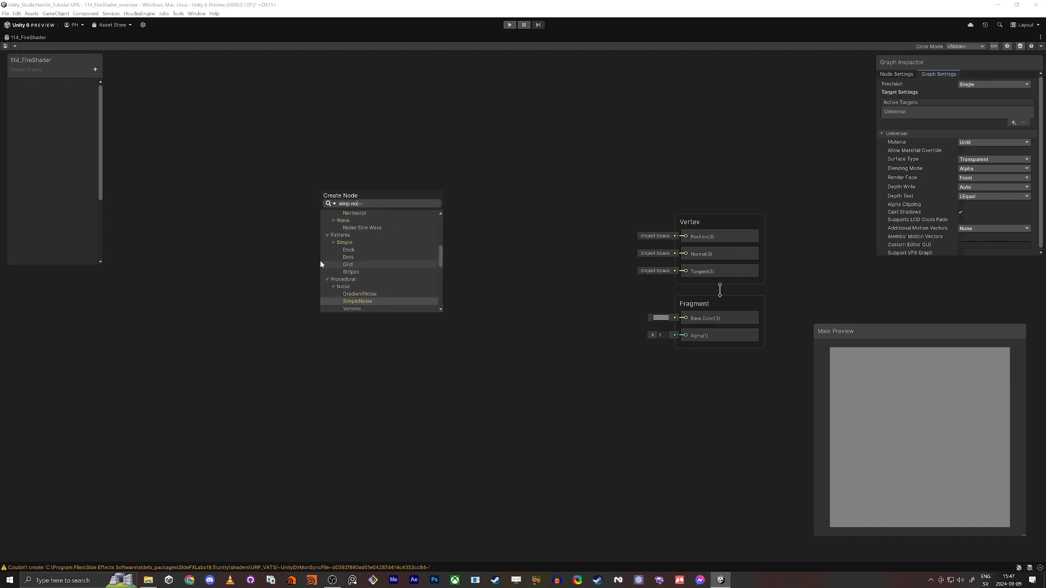
key("Return")
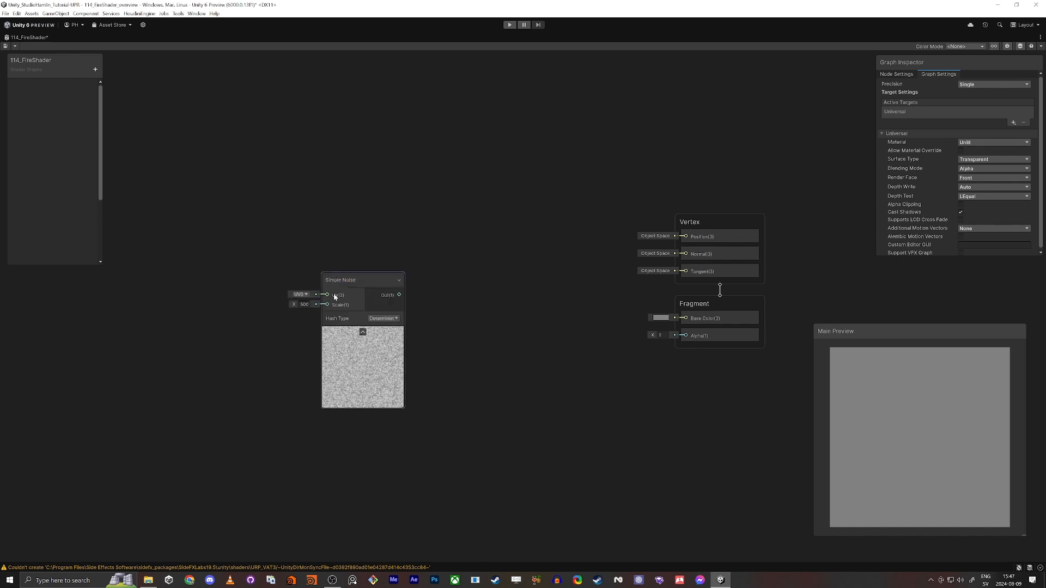
type("50")
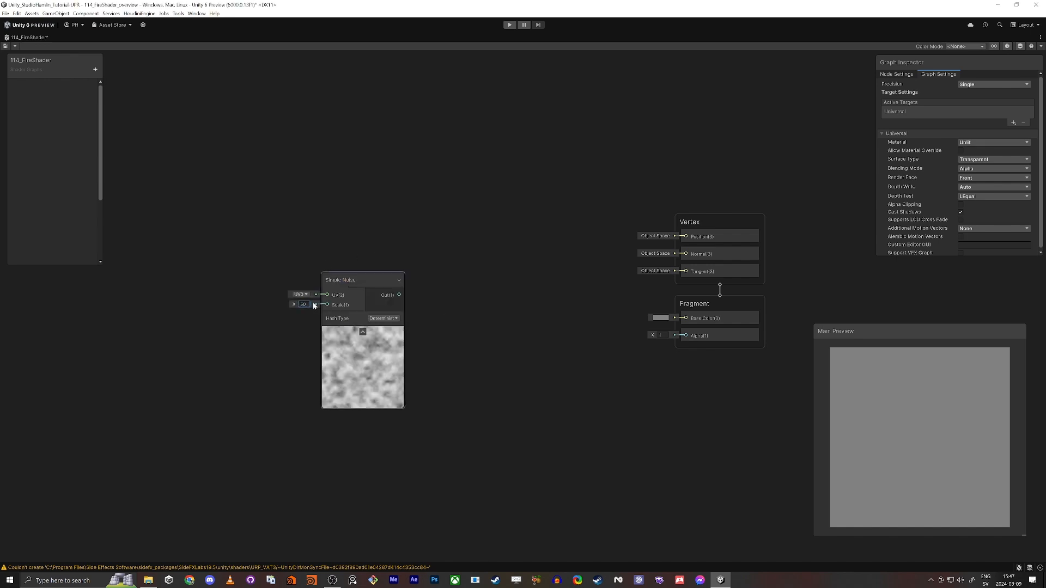
left_click_drag(350, 292, 304, 278)
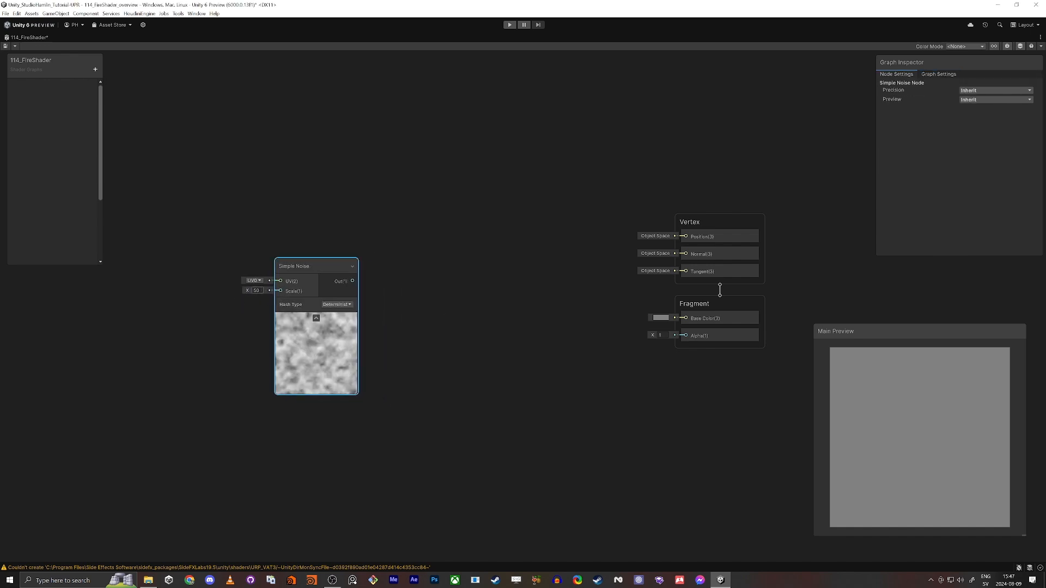
left_click(429, 303)
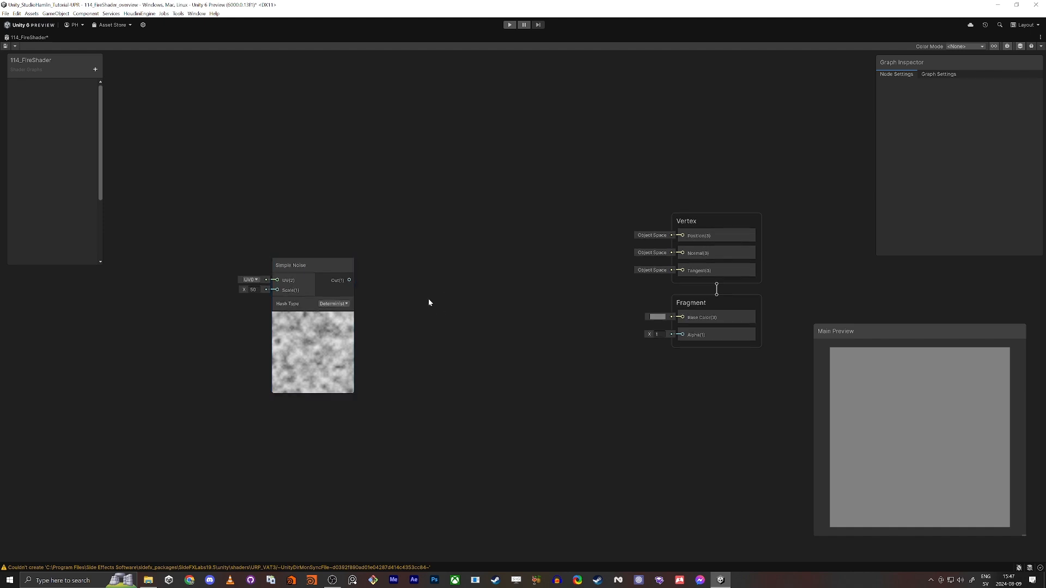
middle_click_drag(487, 285, 469, 293)
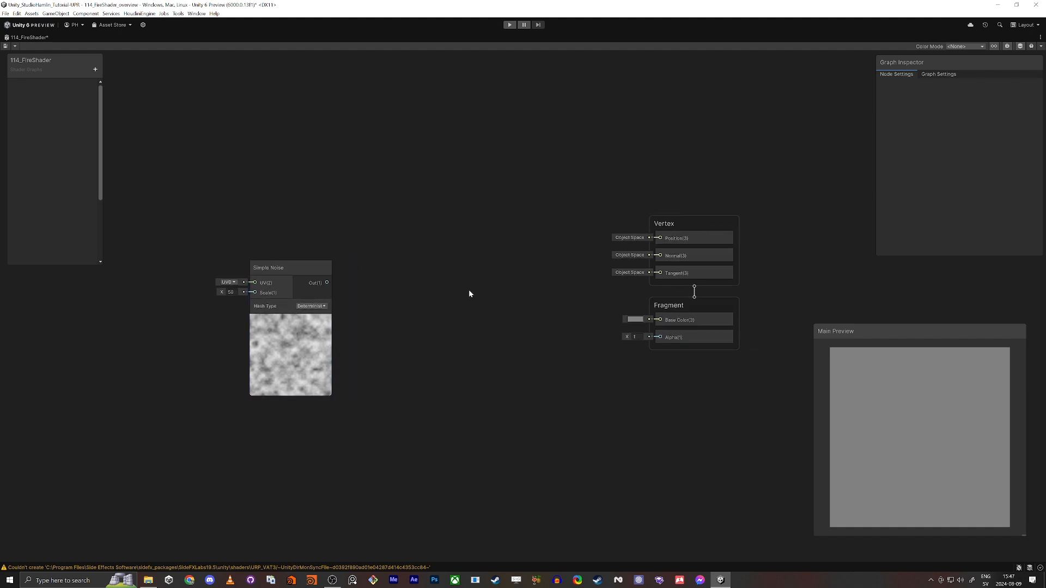
- Add a Color property named Color 1, duplicate it, and name the copy Color 2
left_click(97, 69)
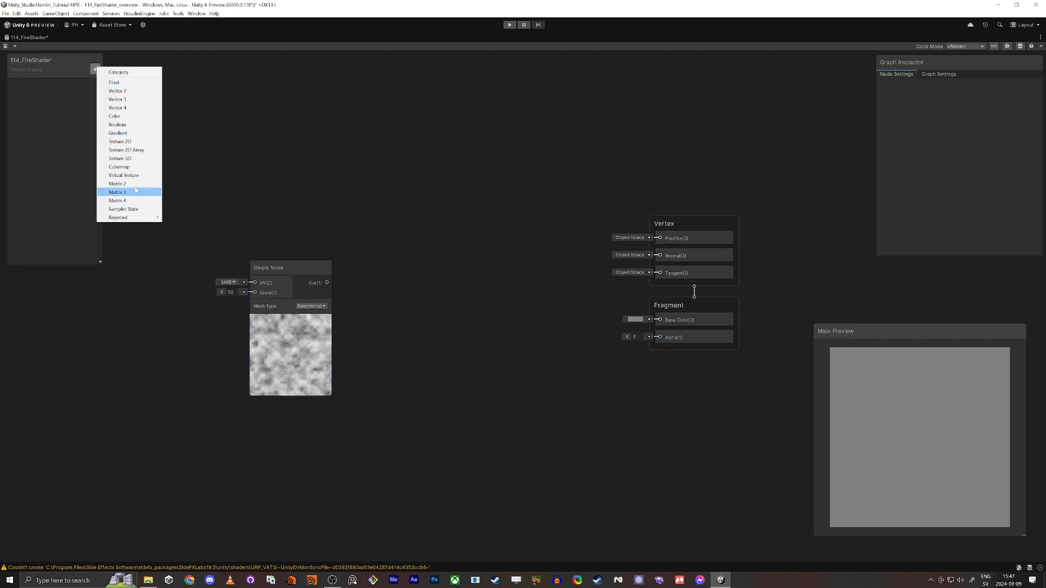
left_click(116, 116)
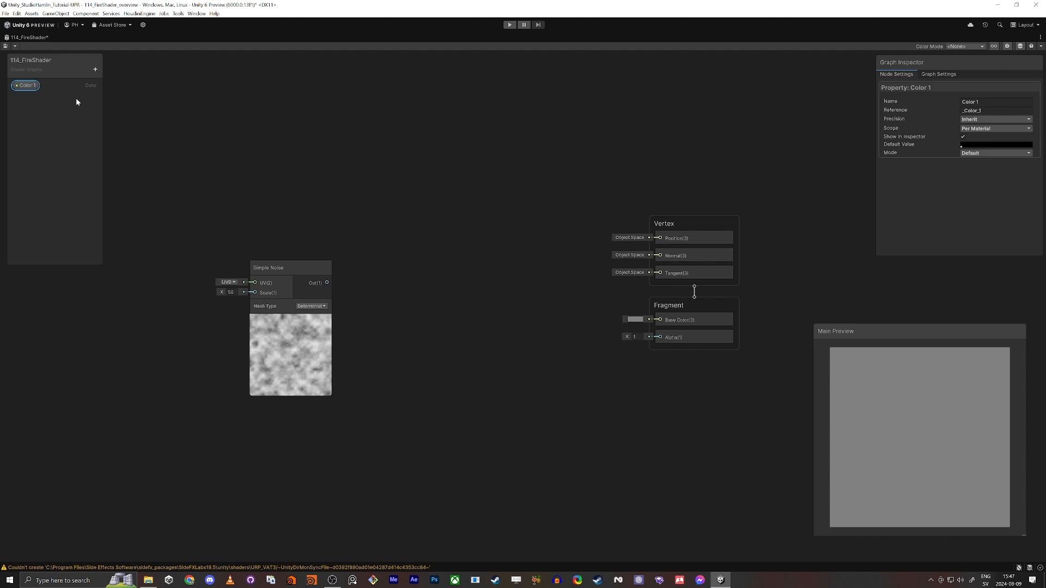
key("ctrl+d")
double_click(36, 98)
type("Color 12")
key("BackSpace")
type("2")
key("Return")
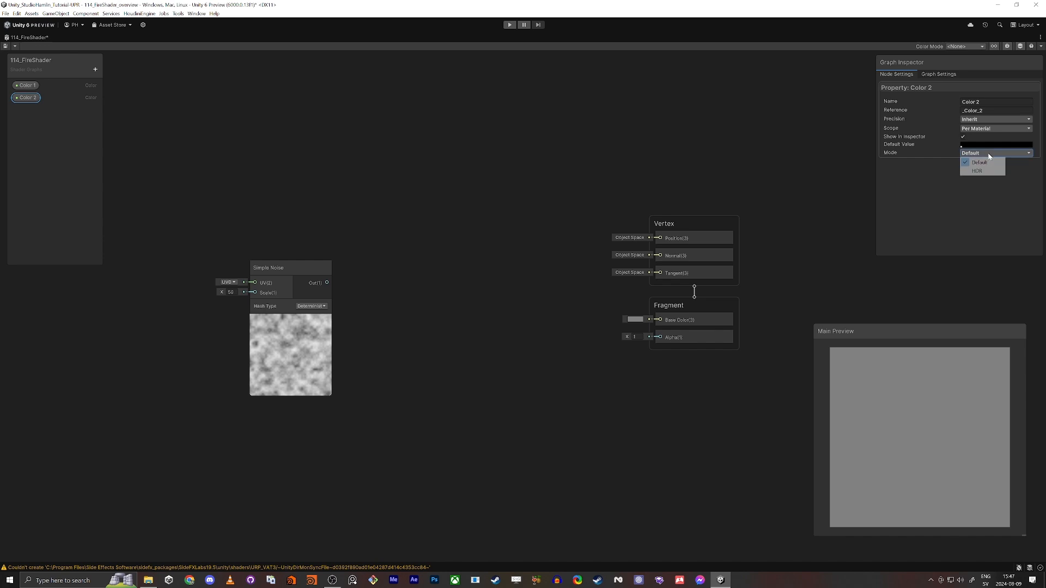
- Set the Mode of both the Color 2 and Color 1 properties to HDR
left_click(1021, 153)
left_click(978, 174)
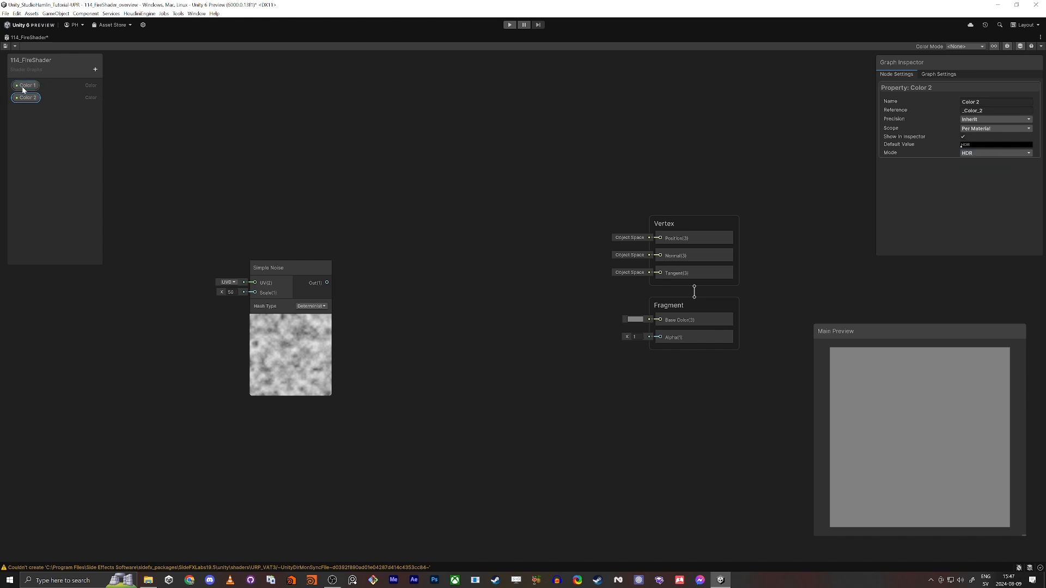
left_click(23, 88)
left_click(1000, 159)
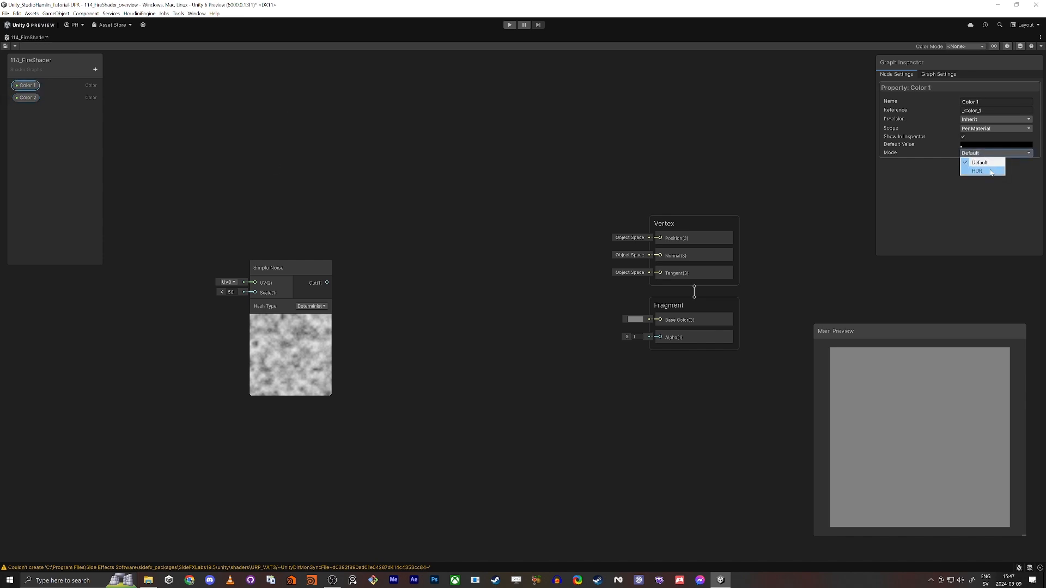
left_click(979, 172)
- Set Color 1's default value to orange (255, 94, 0) with HDR intensity 2
left_click(984, 144)
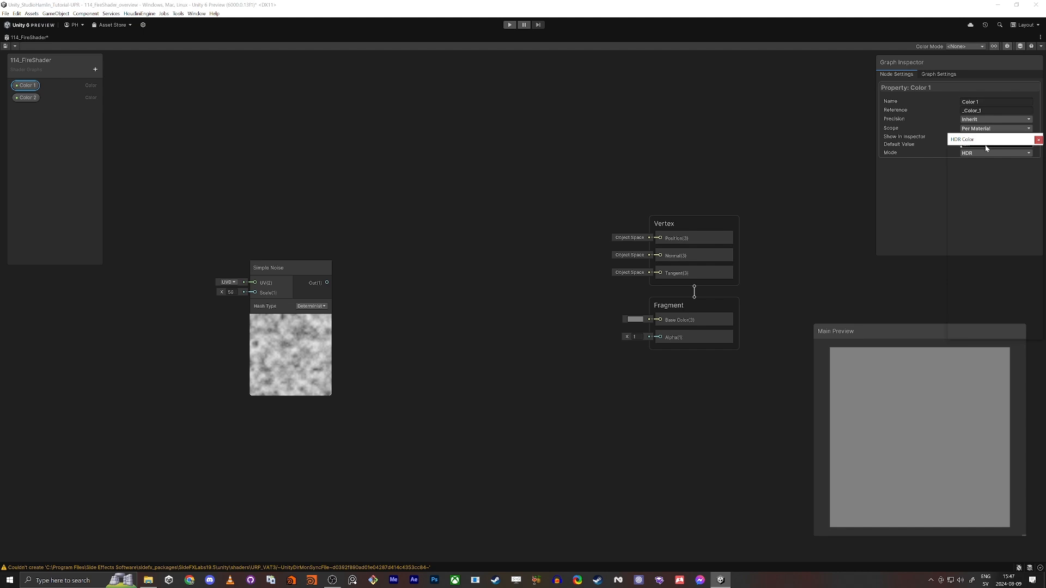
left_click_drag(999, 144, 646, 172)
left_click(678, 222)
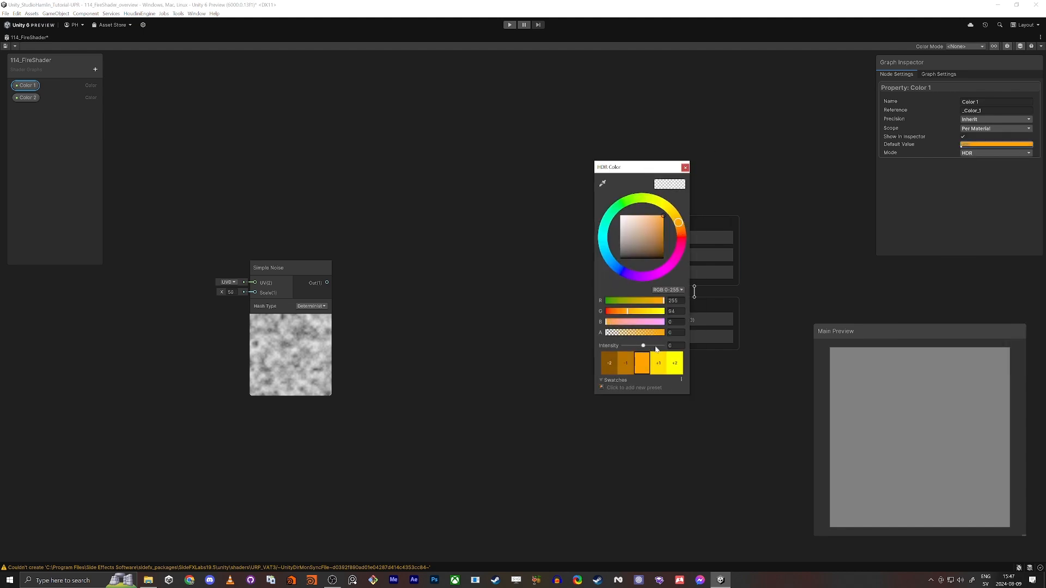
left_click(661, 364)
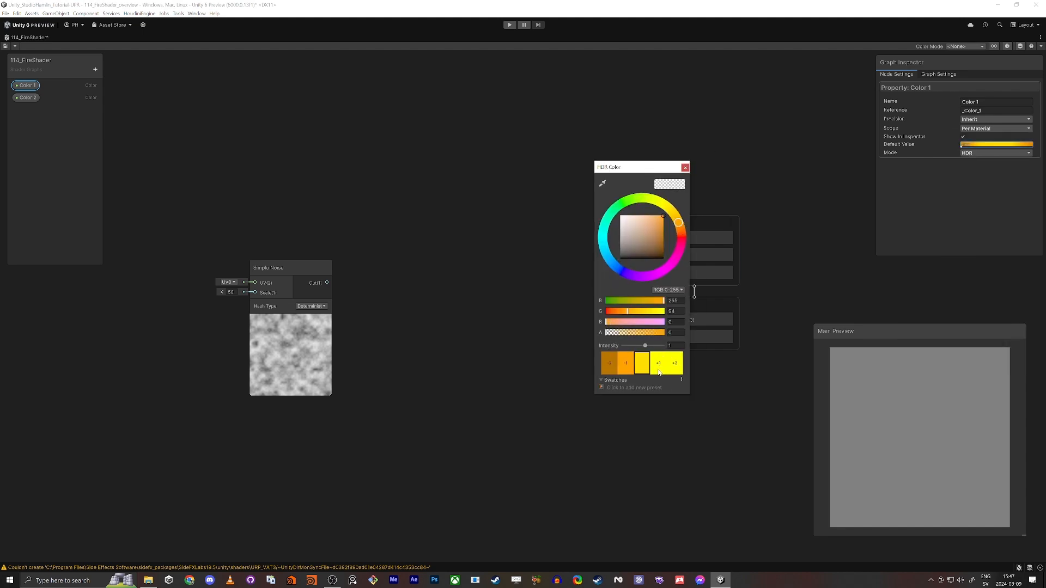
left_click(662, 369)
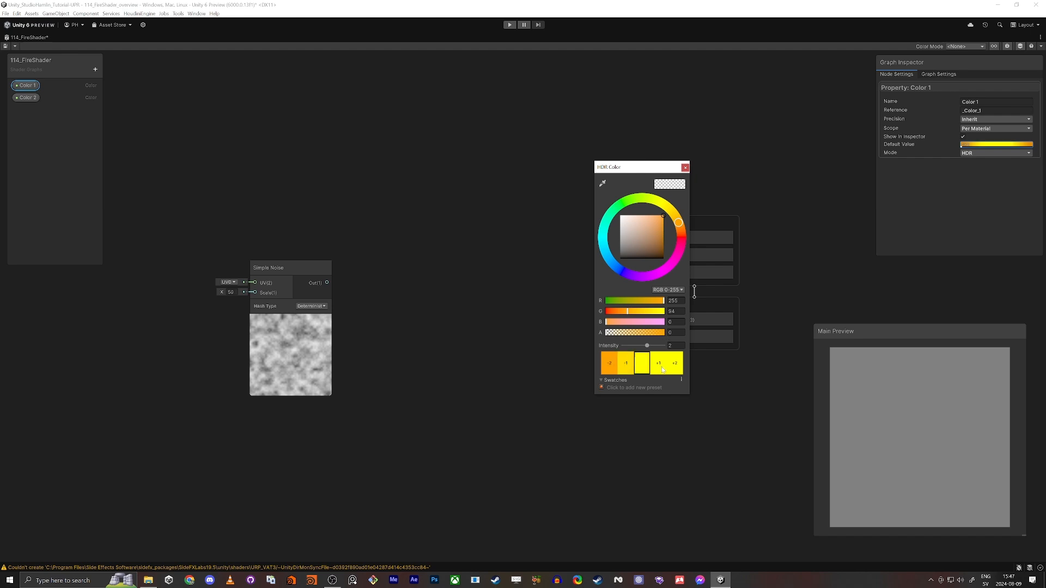
left_click(685, 168)
- Set Color 2's default value to a darker red-orange with HDR intensity 2
left_click(34, 97)
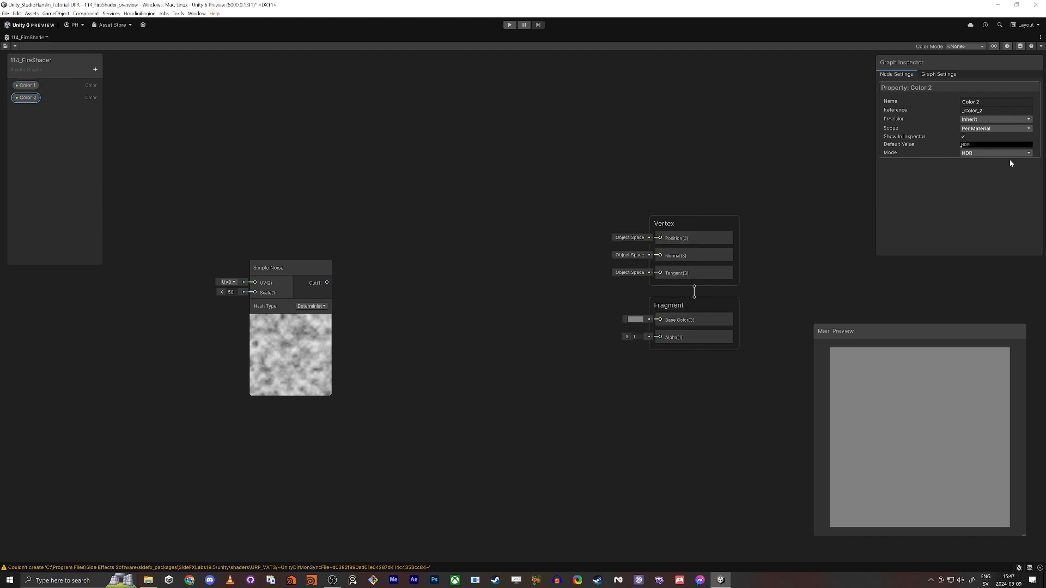
left_click(1004, 145)
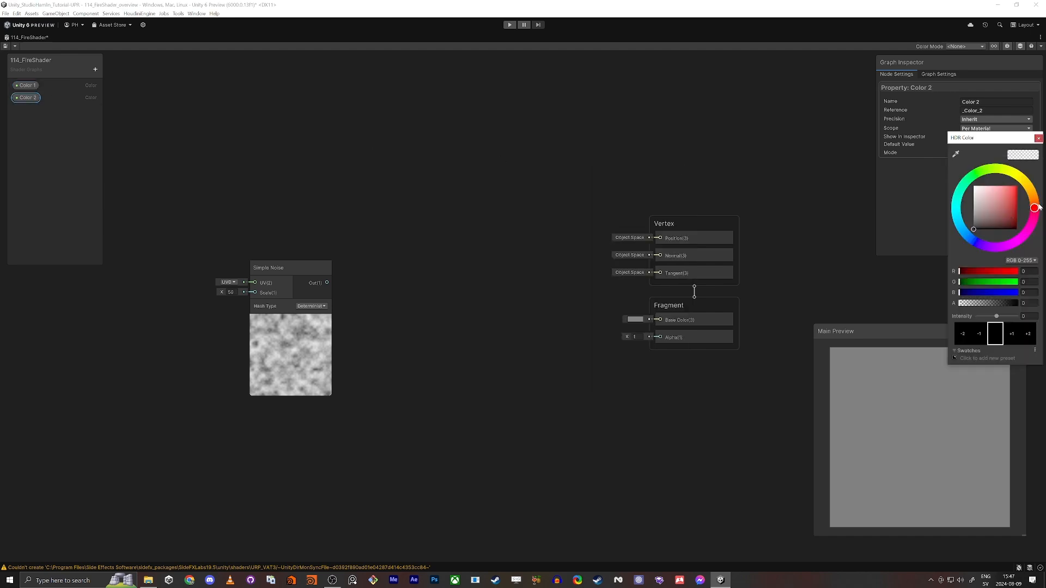
left_click_drag(1039, 207, 1035, 201)
left_click(1017, 203)
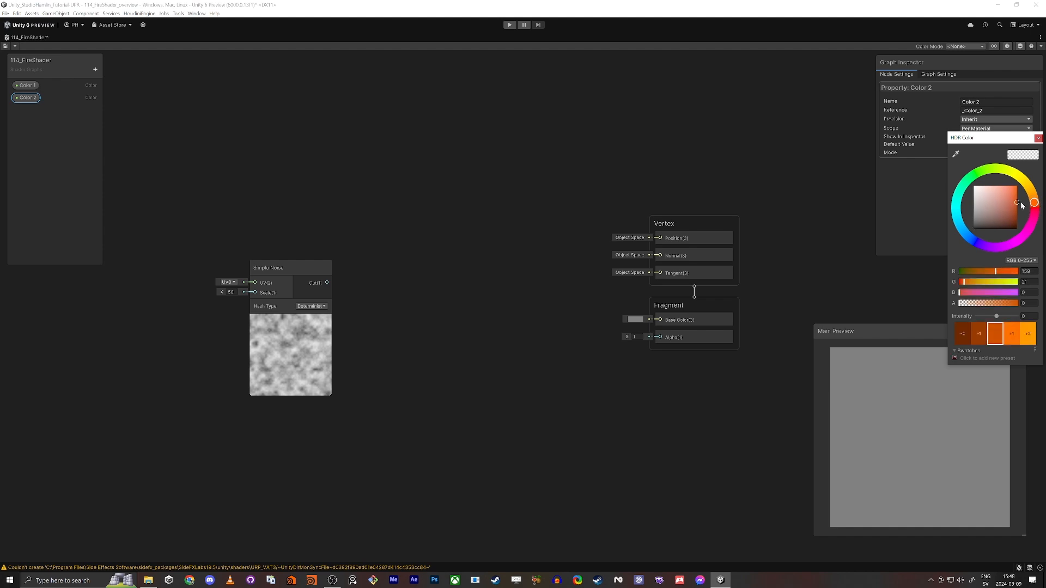
left_click(1018, 339)
left_click(1017, 335)
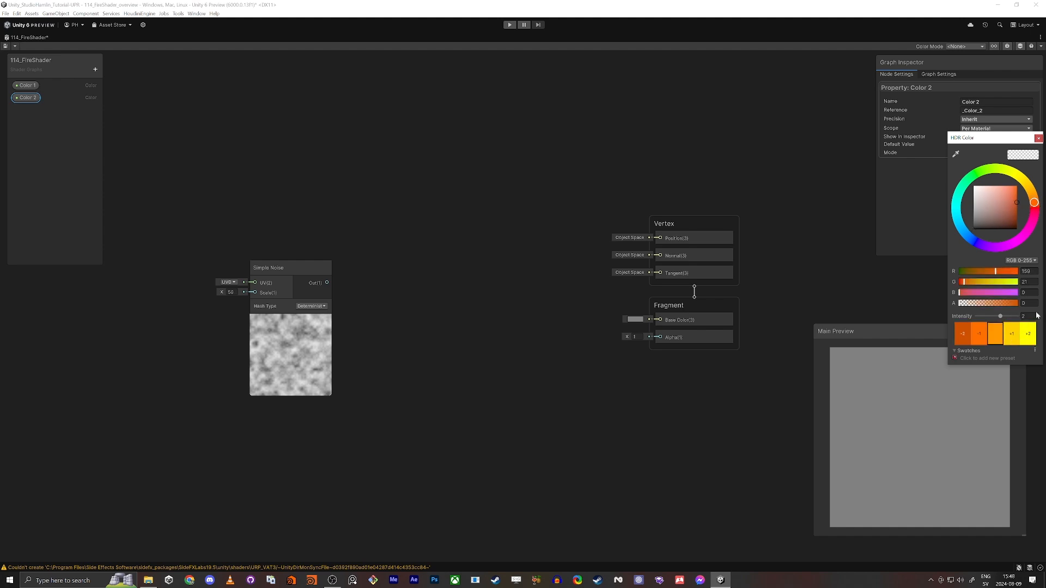
left_click(683, 165)
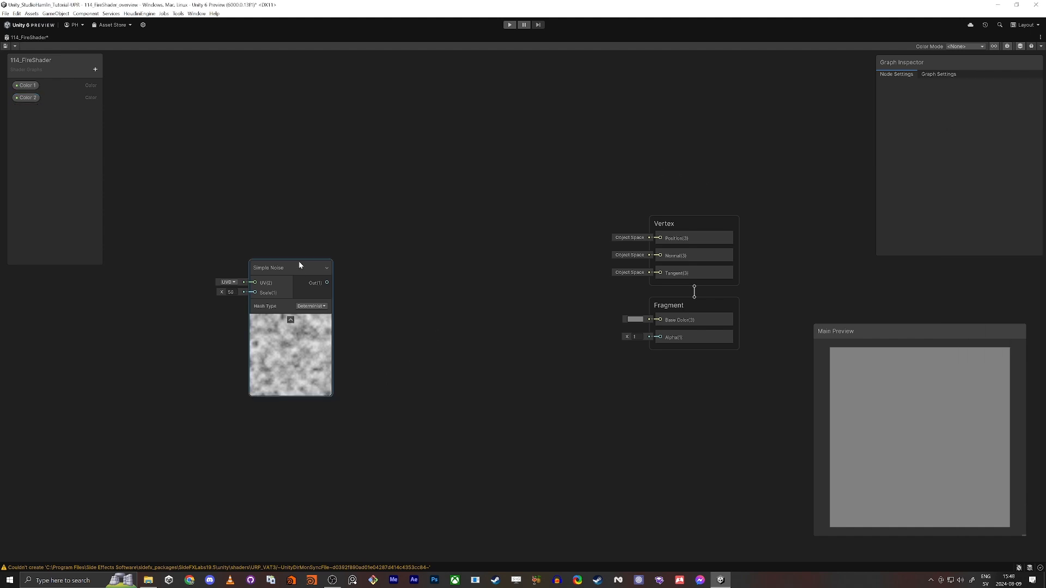
- Place the Color 1 and Color 2 properties in the graph and add a Lerp node below them
left_click_drag(31, 85, 414, 175)
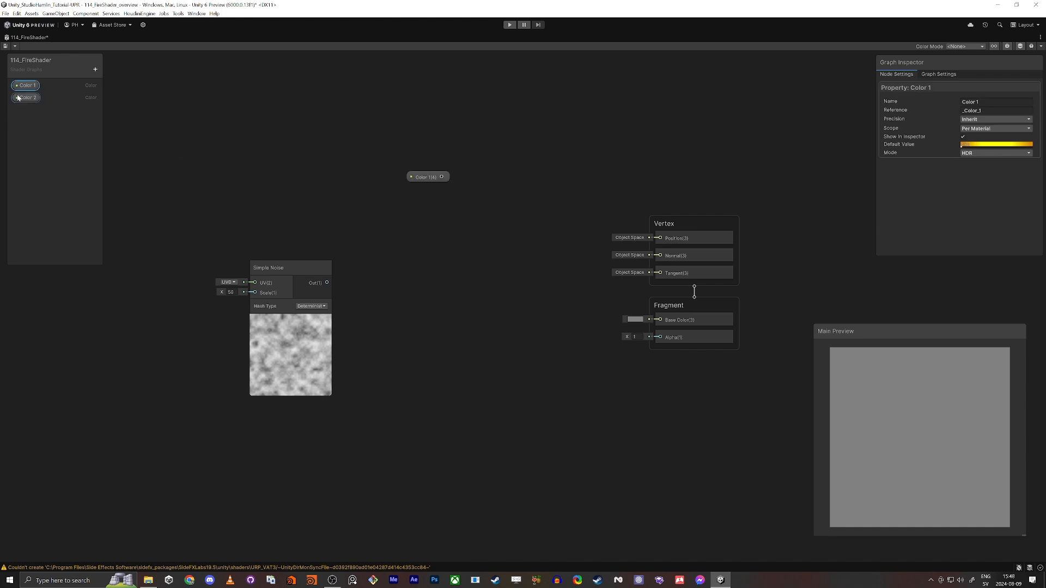
left_click_drag(17, 98, 423, 203)
left_click(453, 315)
key("space")
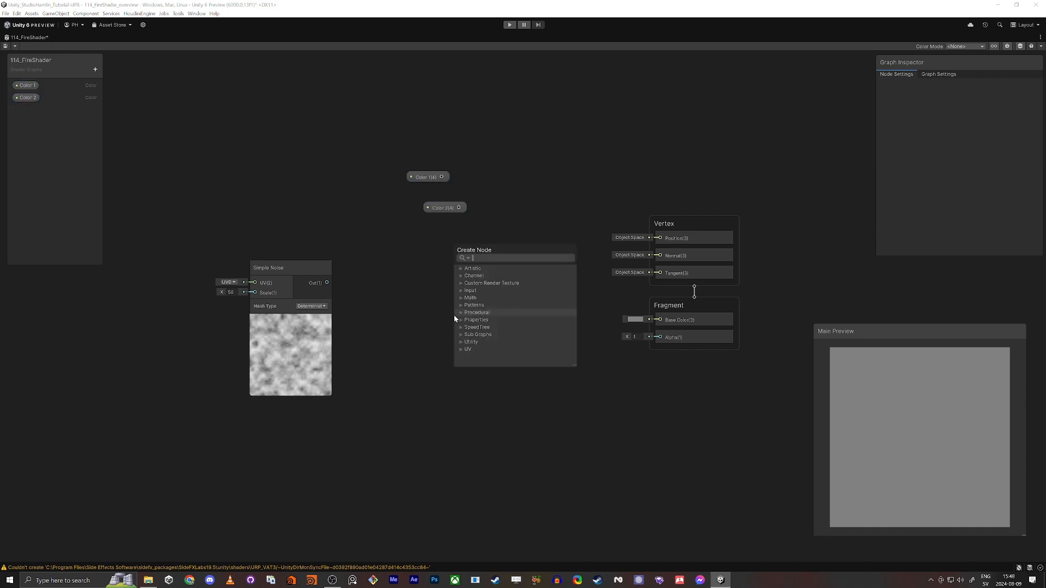
type("lerp")
key("Return")
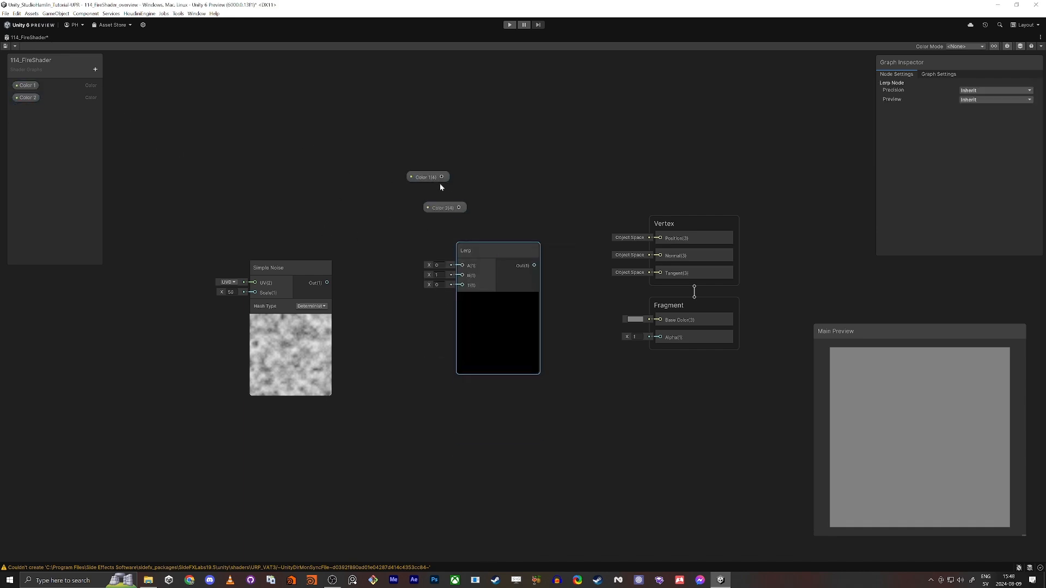
- Wire Color 1, Color 2 and Simple Noise into Lerp's A, B and T inputs, and its output into the Fragment Base Color
left_click_drag(436, 208, 402, 219)
left_click_drag(424, 179, 398, 190)
left_click_drag(534, 265, 657, 320)
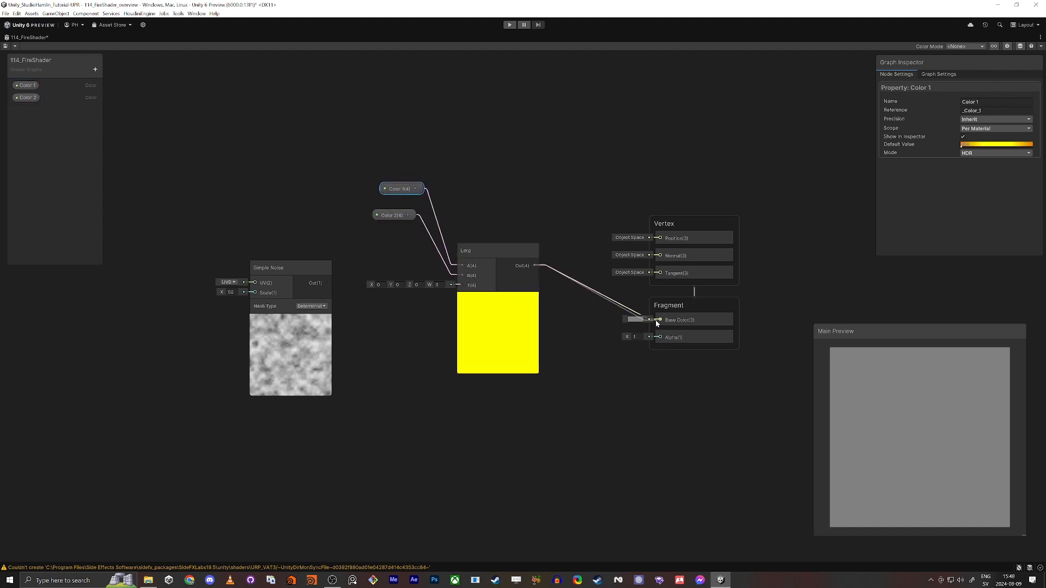
left_click_drag(462, 285, 320, 285)
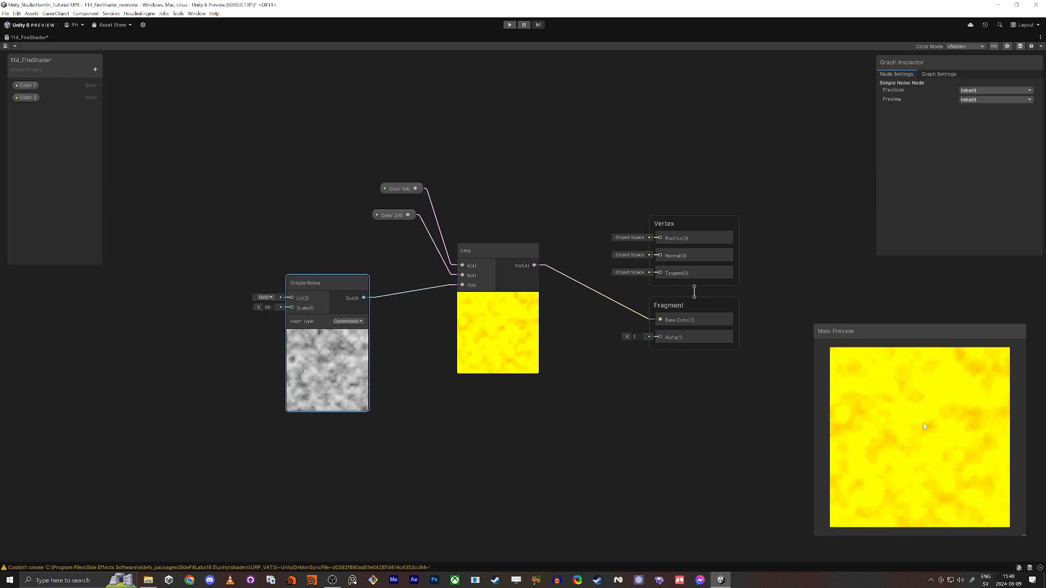
- Move Simple Noise further left, add a Remap node, and route the noise through it into Lerp's T input
middle_click_drag(436, 365, 521, 355)
left_click_drag(437, 265, 293, 259)
left_click(368, 308)
key("space")
type("resam")
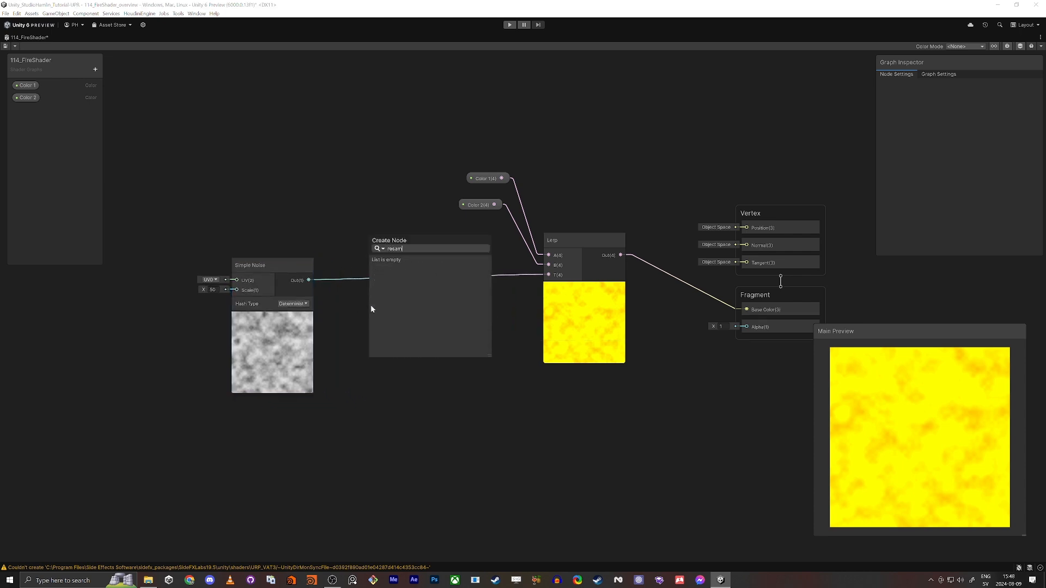
type("ap")
key("Return")
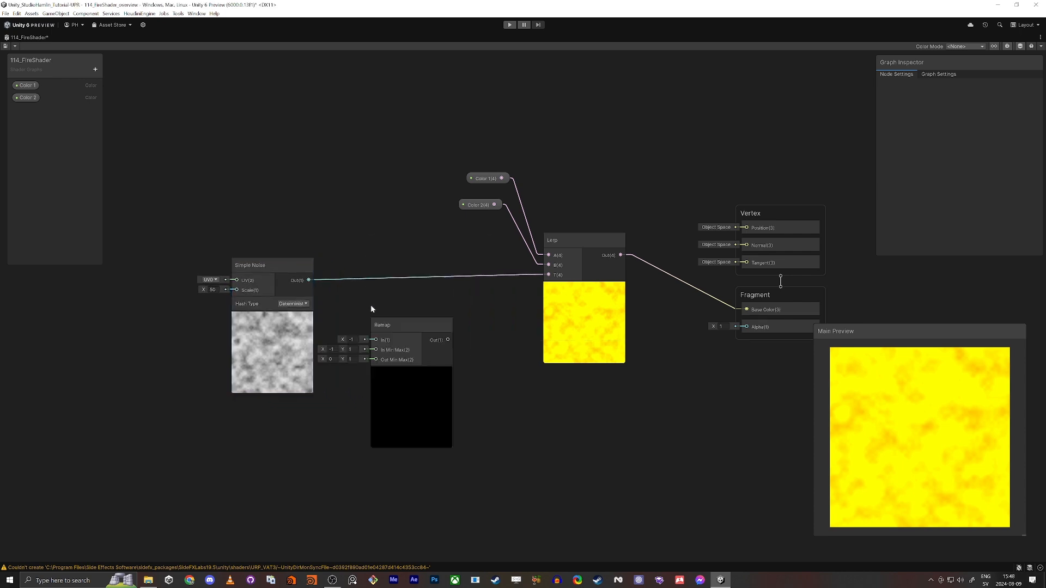
left_click_drag(376, 340, 308, 280)
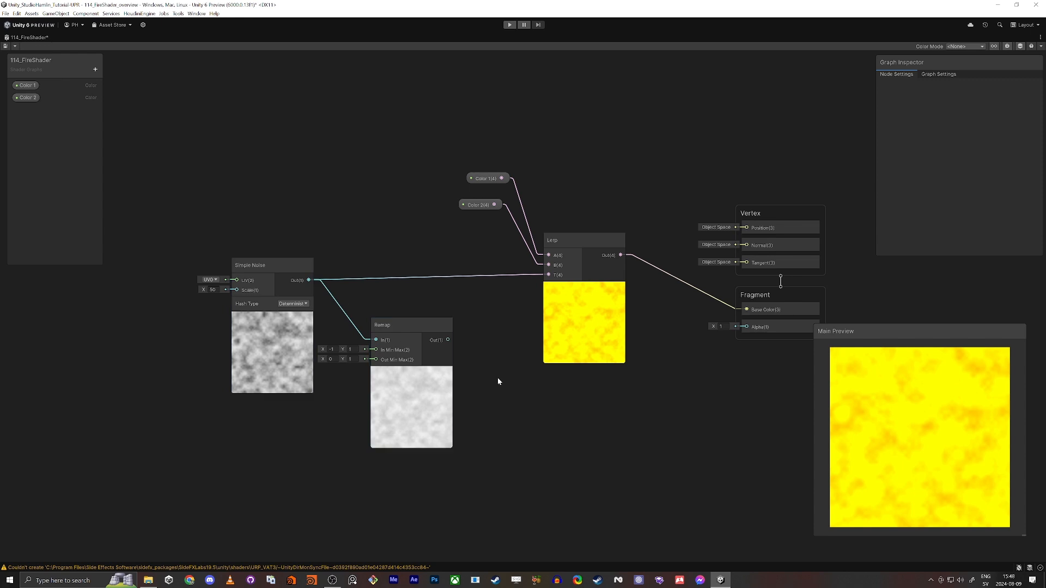
left_click_drag(448, 340, 549, 275)
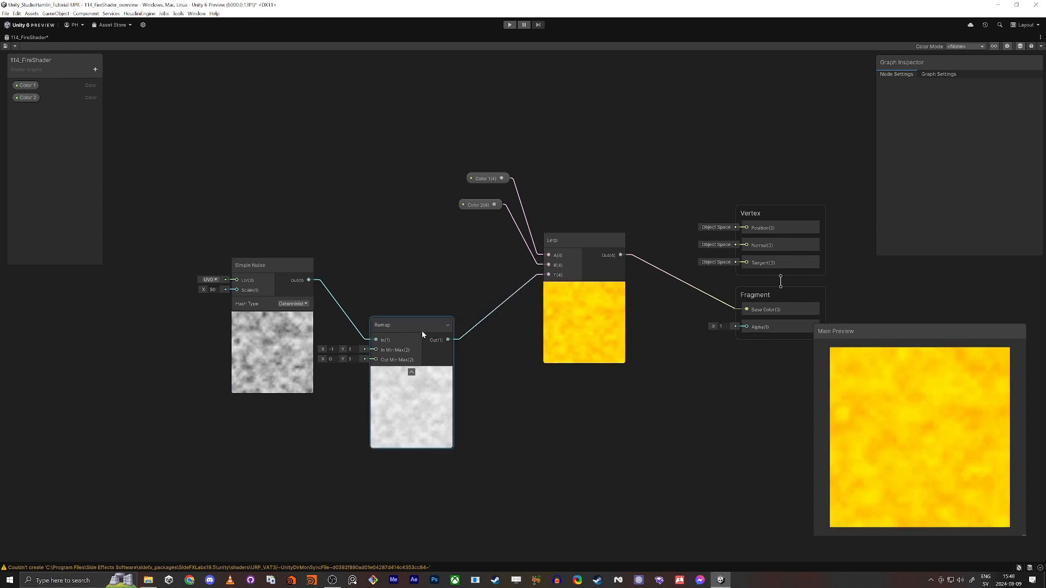
- Line the Remap node up between Simple Noise and Lerp and set its In Min Max to 0 and about 0.56
left_click_drag(422, 331, 451, 283)
left_click(361, 302)
type("0")
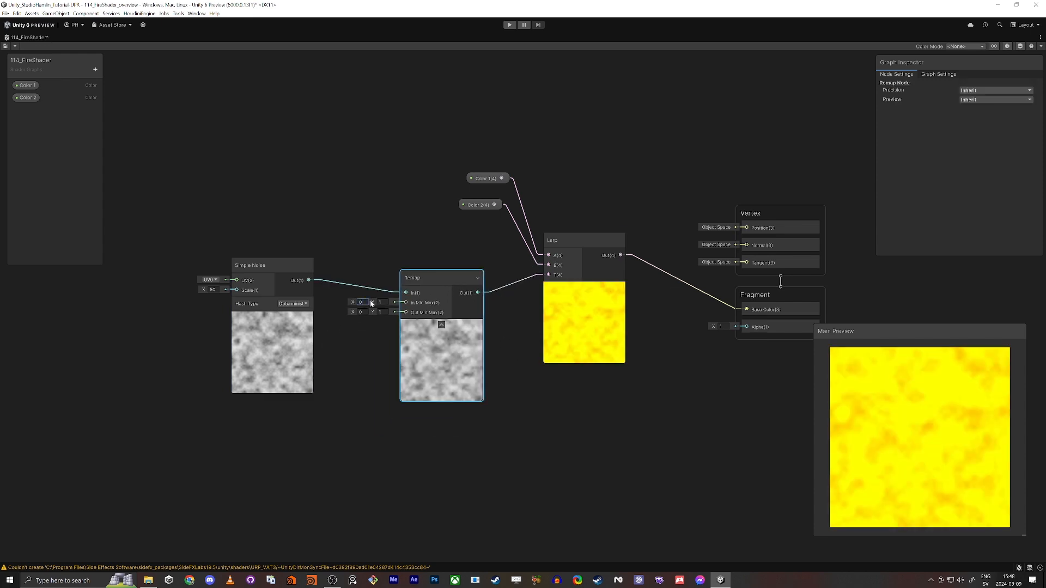
middle_click_drag(494, 376, 483, 392)
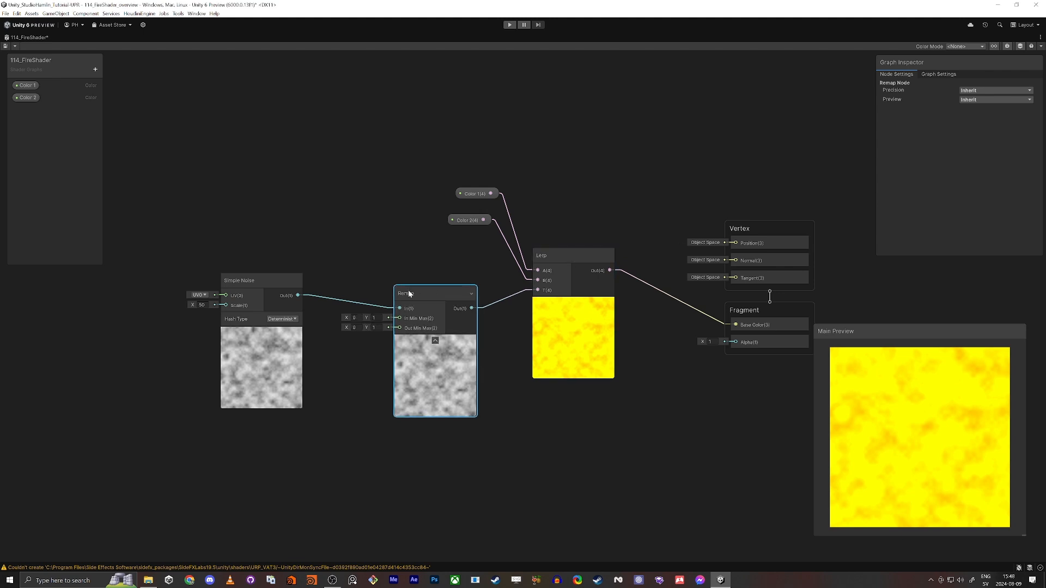
left_click_drag(407, 290, 411, 273)
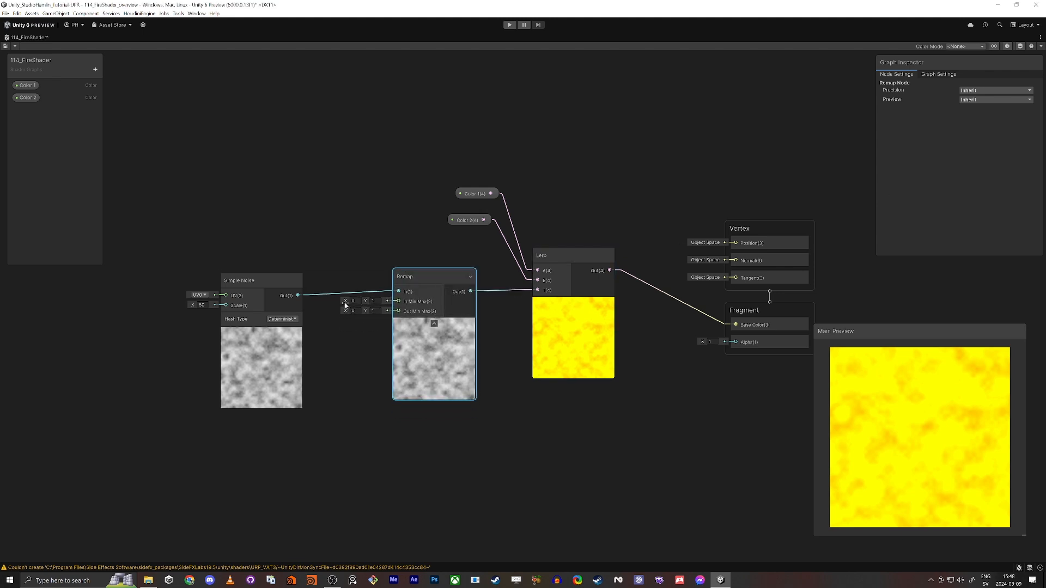
left_click_drag(368, 304, 362, 303)
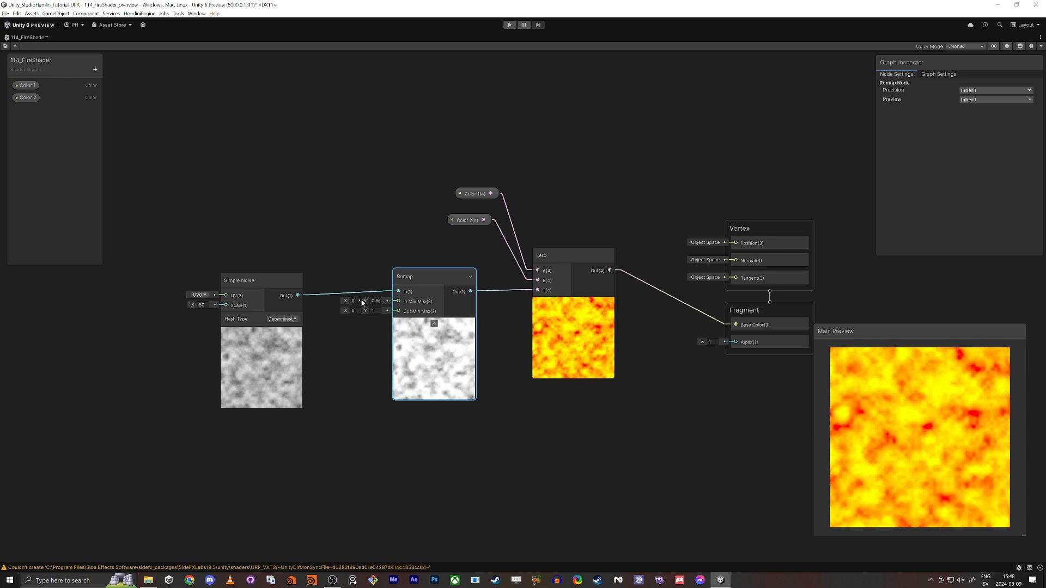
- Lower the HDR intensity of Color 2's default value by one stop to about 0.73
left_click(26, 97)
left_click(993, 144)
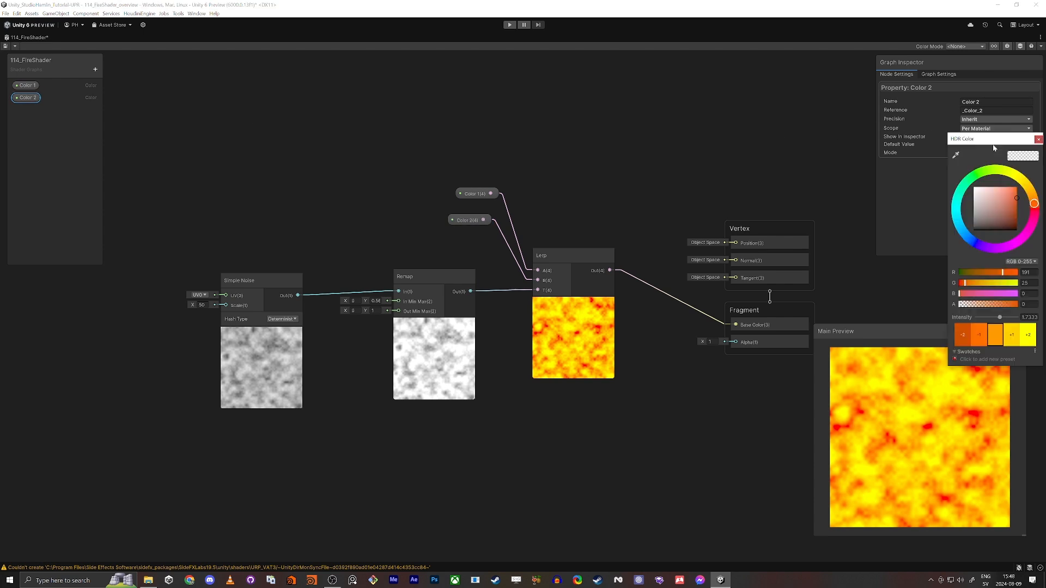
left_click(980, 336)
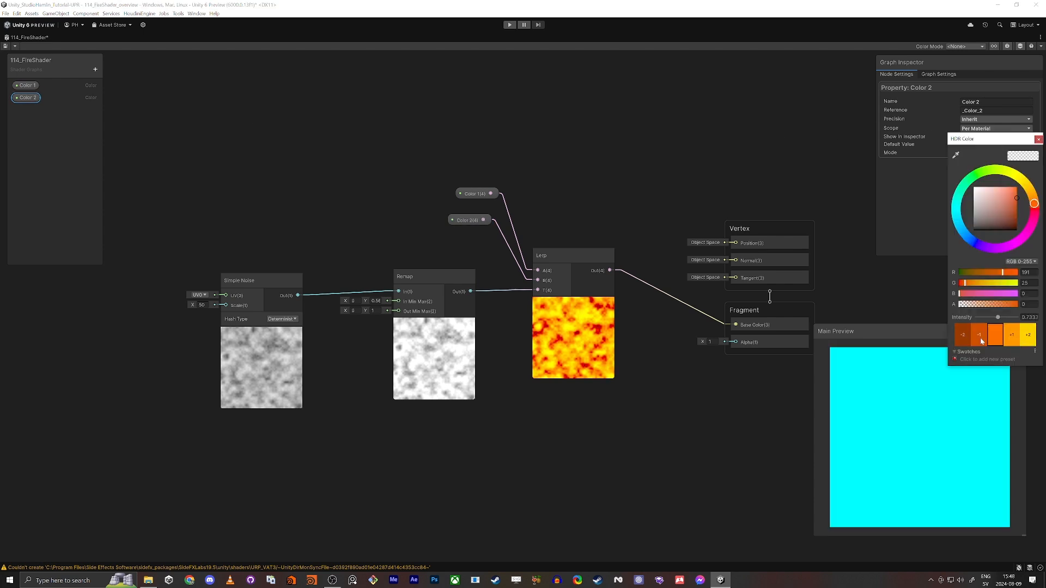
left_click(956, 402)
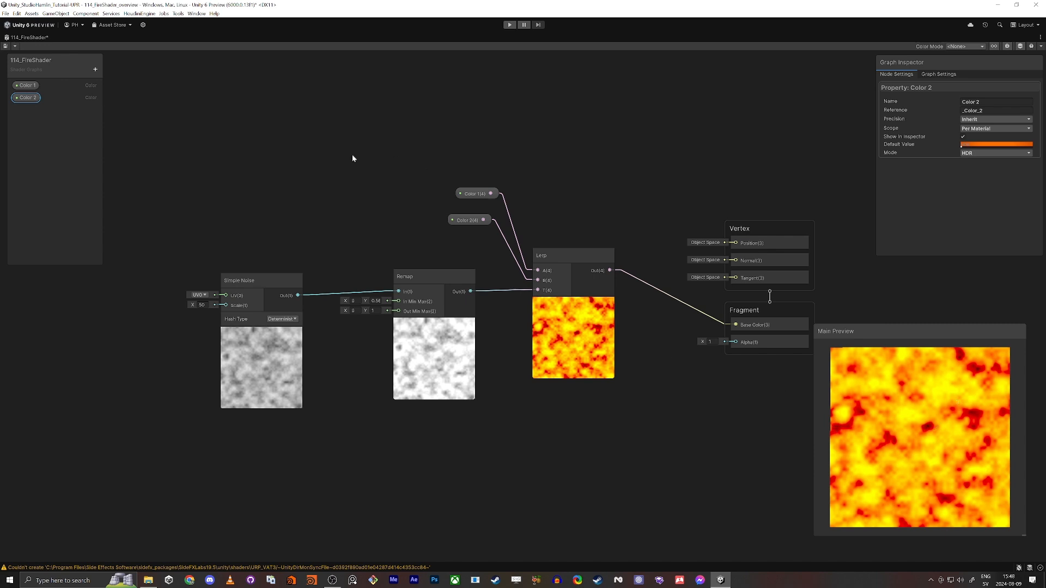
- Move the noise, Remap, color and Lerp nodes together further away from the Fragment block
left_click_drag(222, 140, 601, 428)
left_click_drag(568, 253, 428, 255)
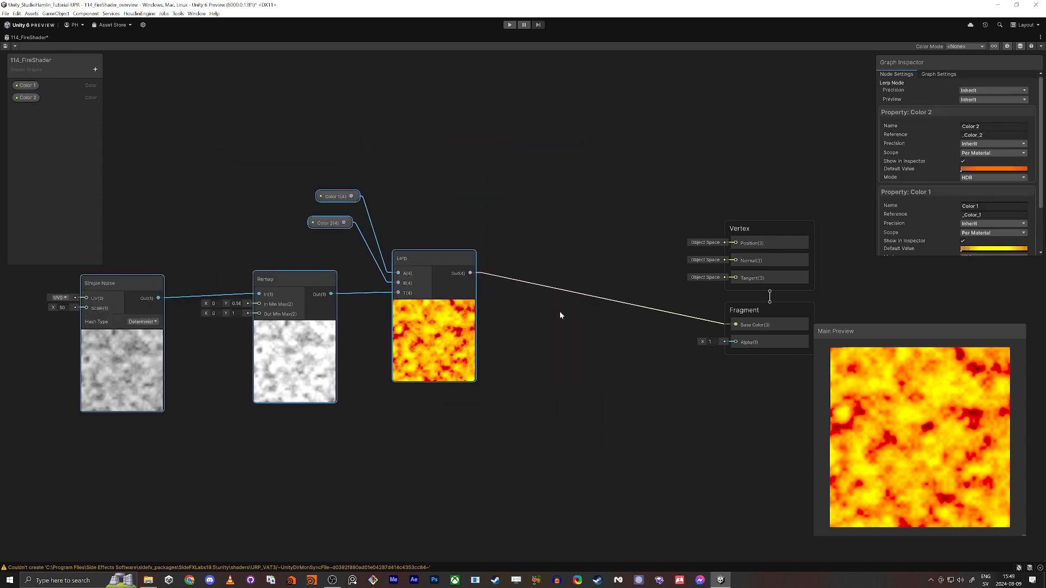
- Add a Saturate node beside Lerp and route Lerp's output through it into the Fragment Base Color
left_click(560, 315)
key("space")
type("sat")
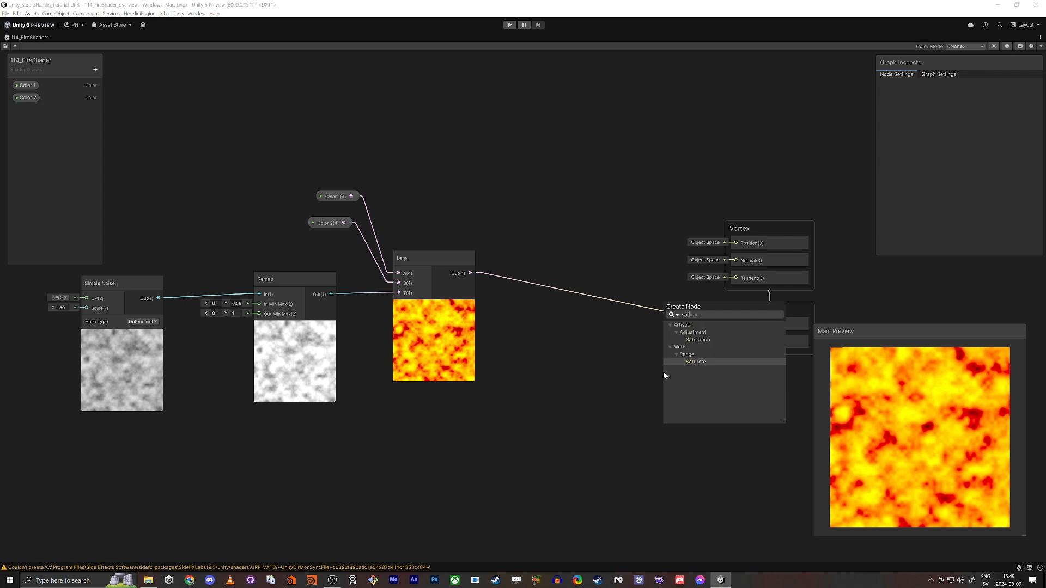
key("Return")
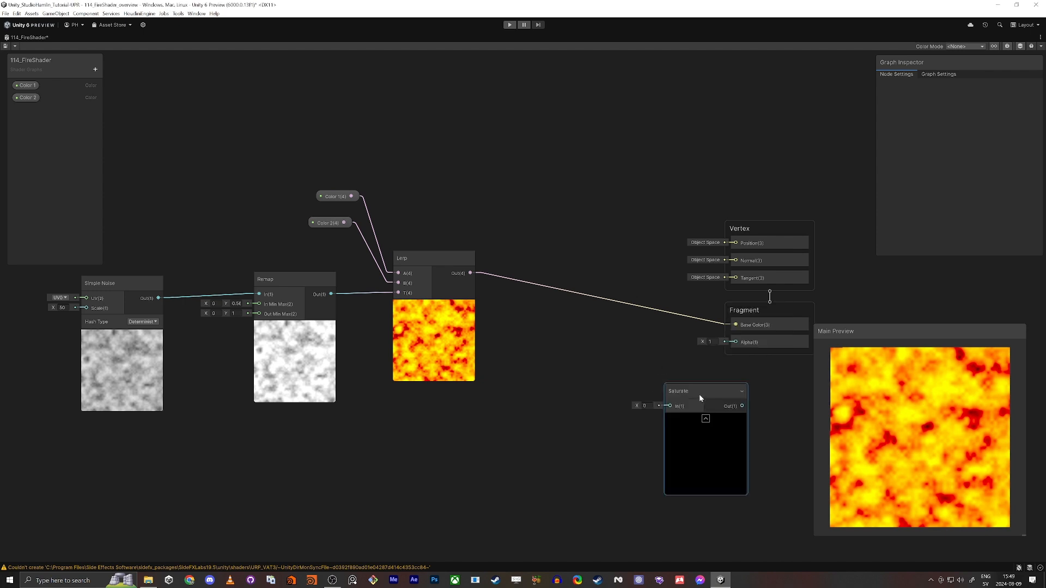
left_click_drag(699, 394, 554, 337)
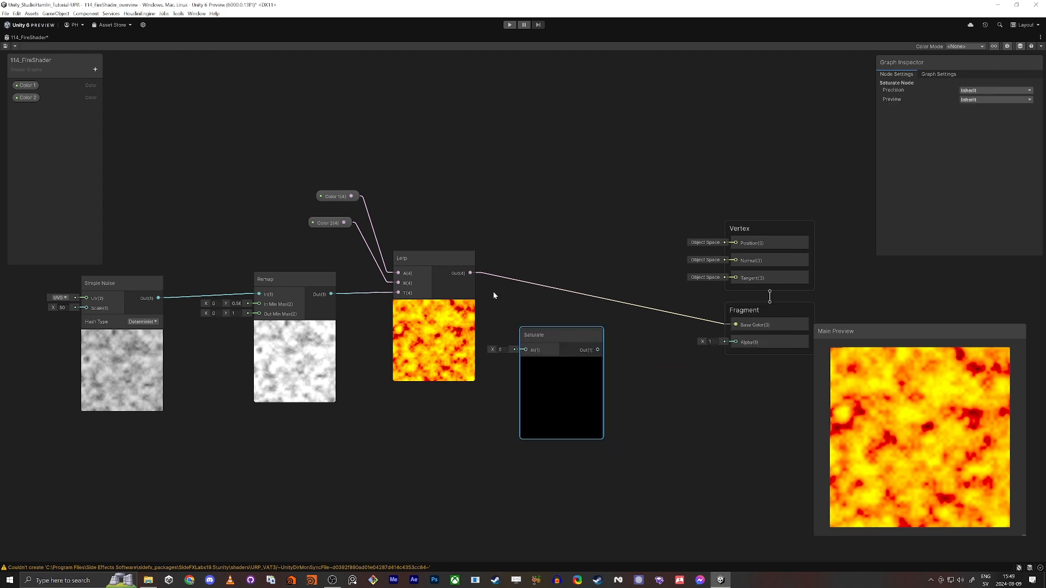
left_click_drag(470, 273, 526, 352)
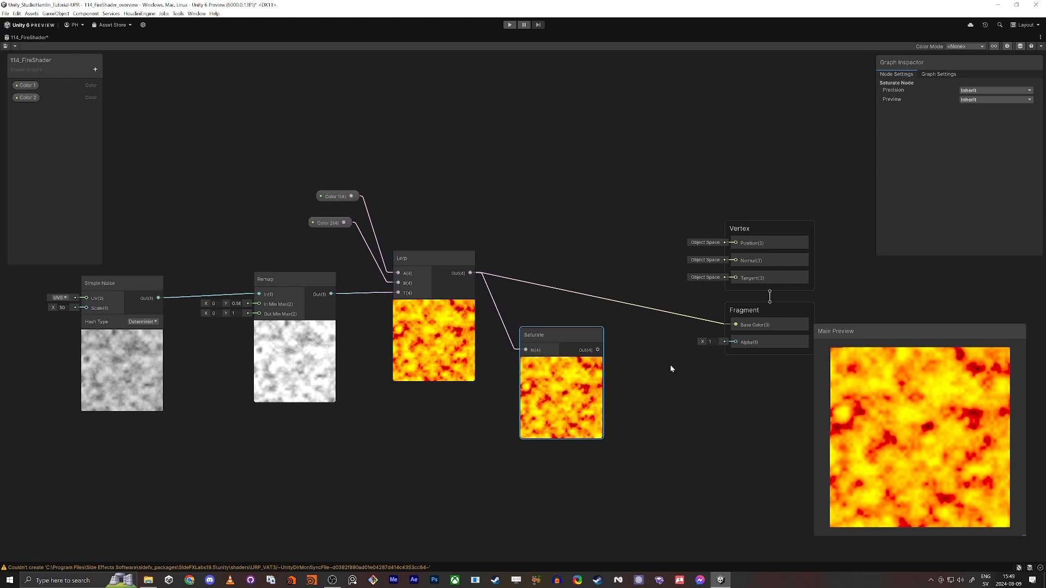
left_click_drag(597, 350, 735, 324)
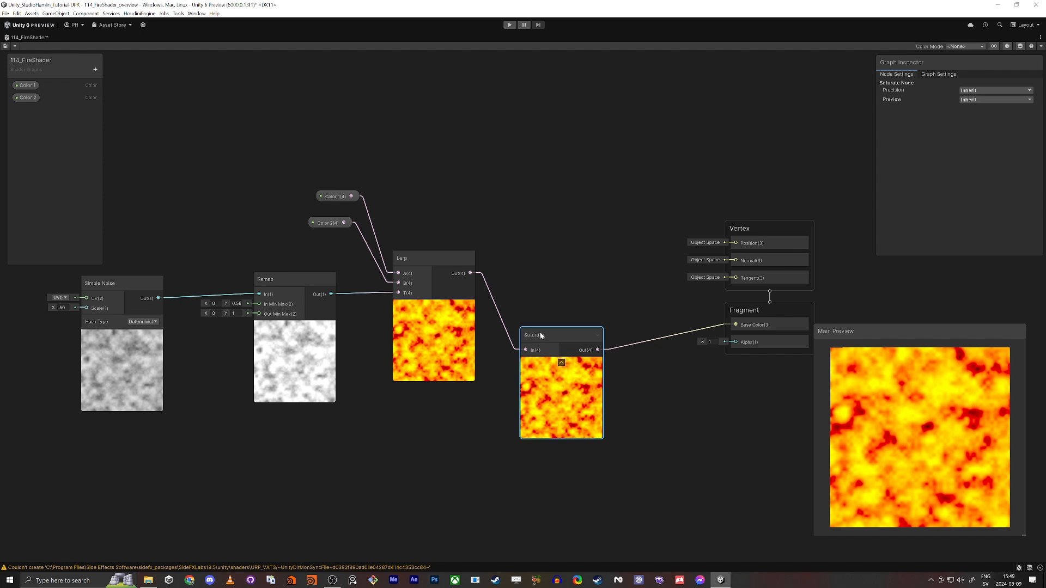
- Delete the Saturate node and reconnect Lerp's output directly to the Fragment Base Color
key("Delete")
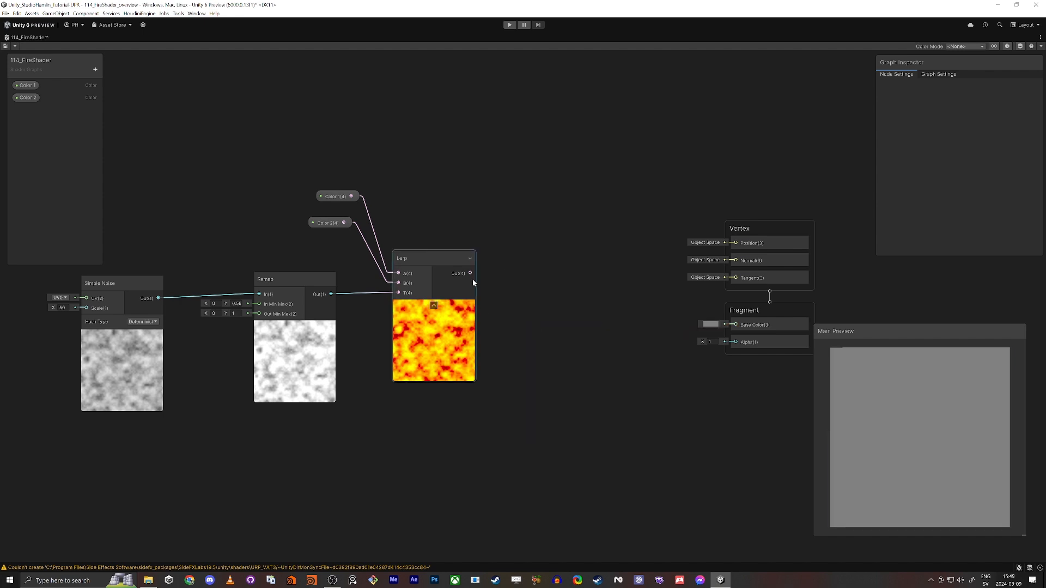
left_click_drag(471, 272, 735, 324)
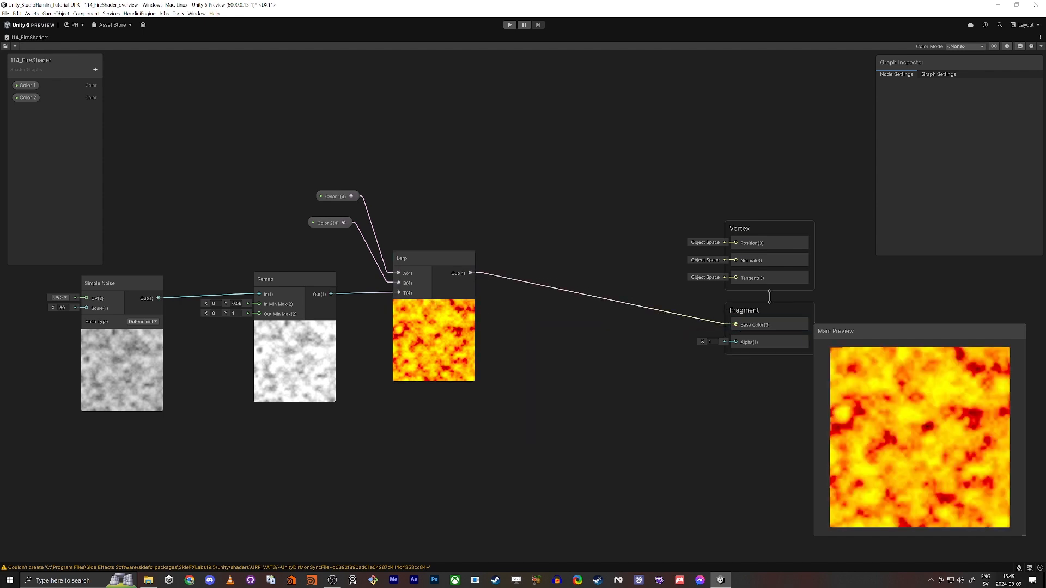
- Raise the HDR intensity of Color 2's default value by two stops to about 2.73
left_click(25, 98)
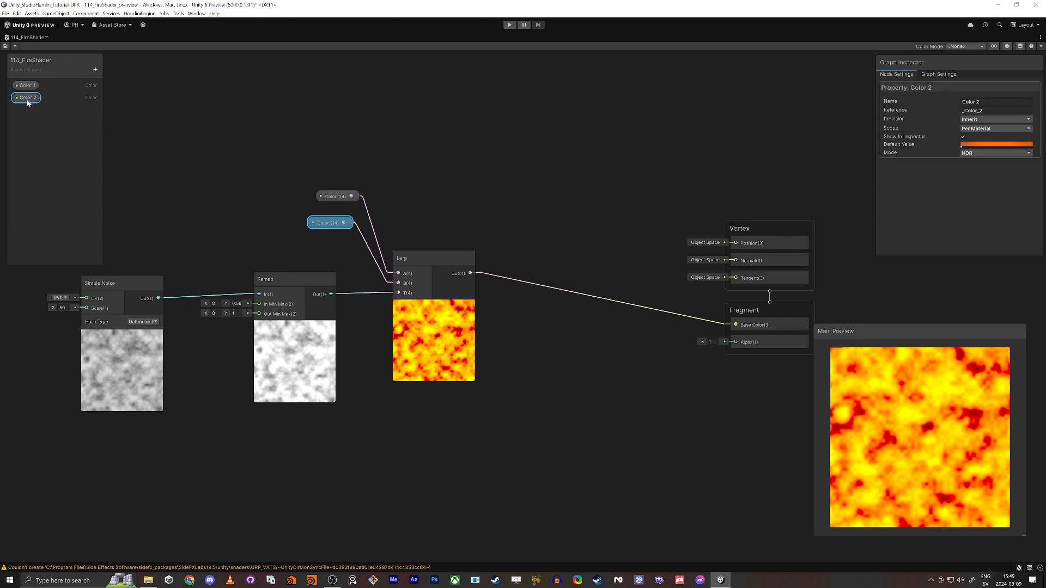
left_click(981, 144)
left_click(1012, 333)
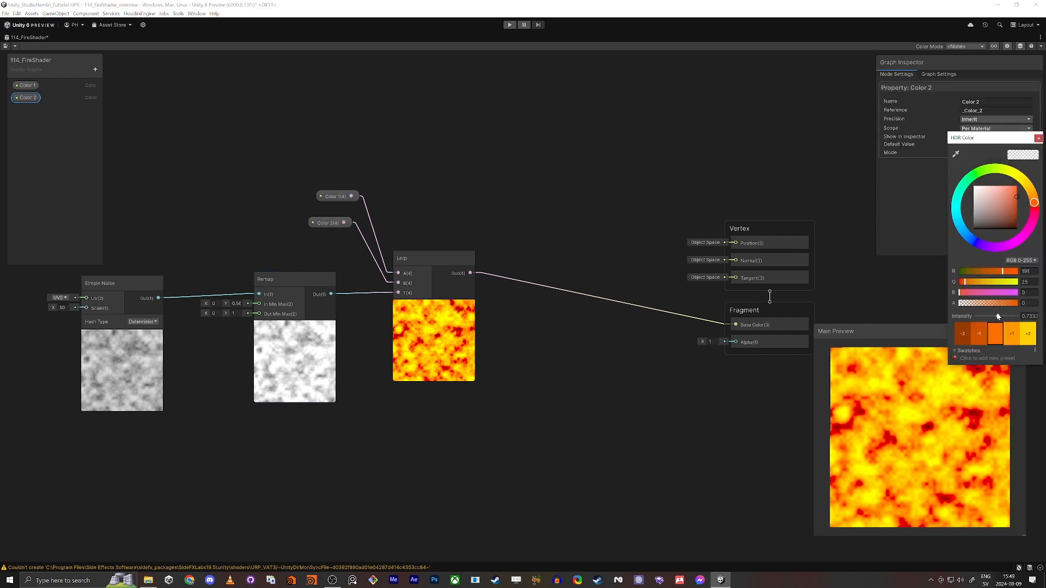
left_click(1011, 333)
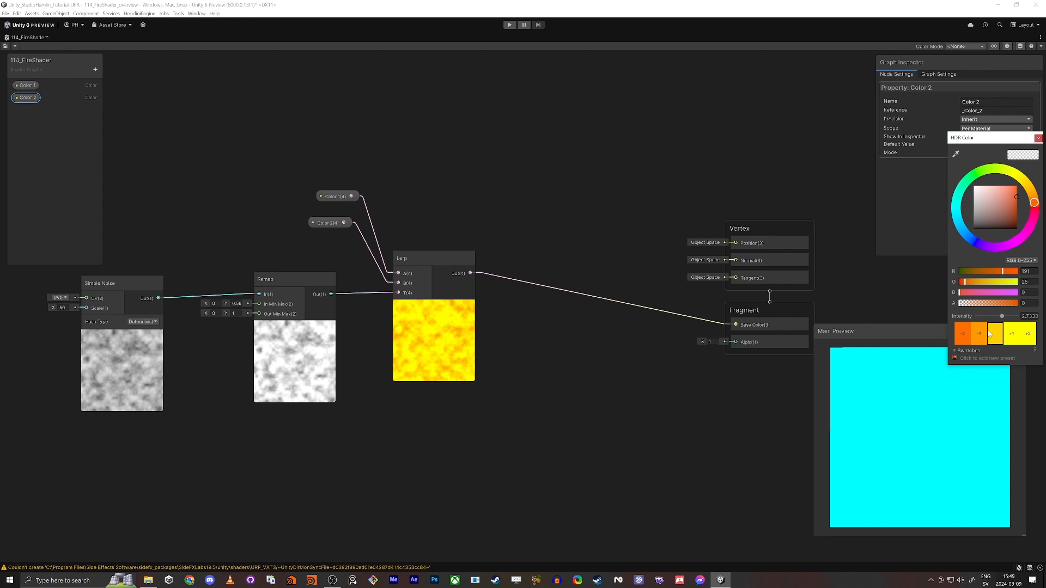
left_click(952, 402)
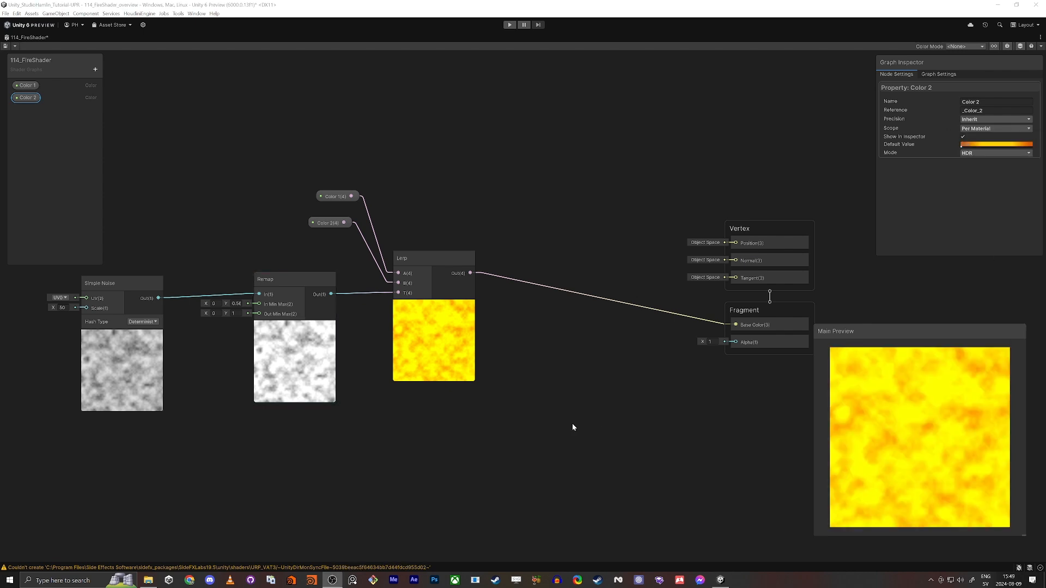
left_click(528, 419)
- Lower the HDR intensity of Color 1's default value by one stop
left_click(25, 85)
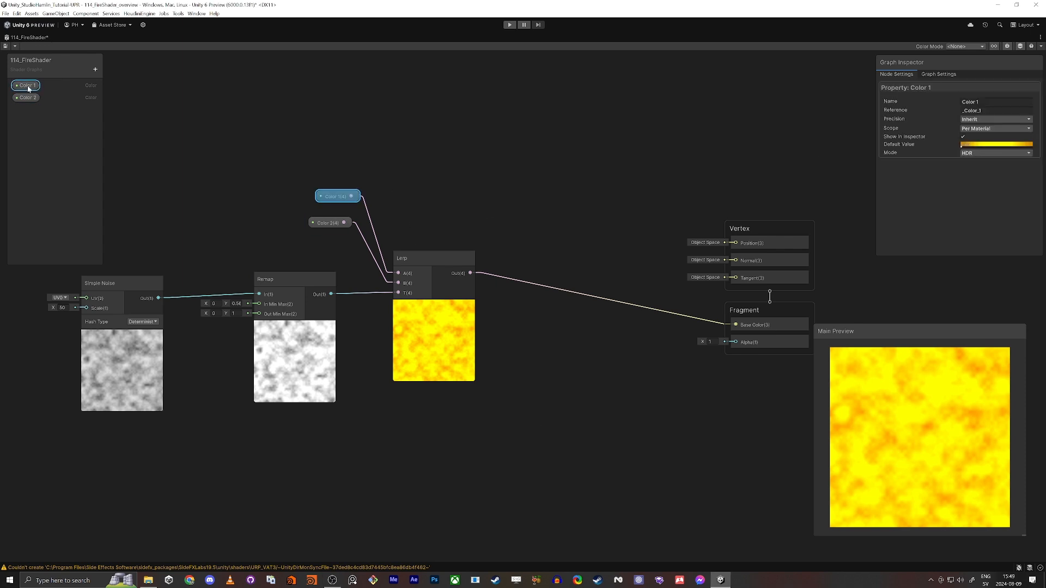
left_click(1000, 144)
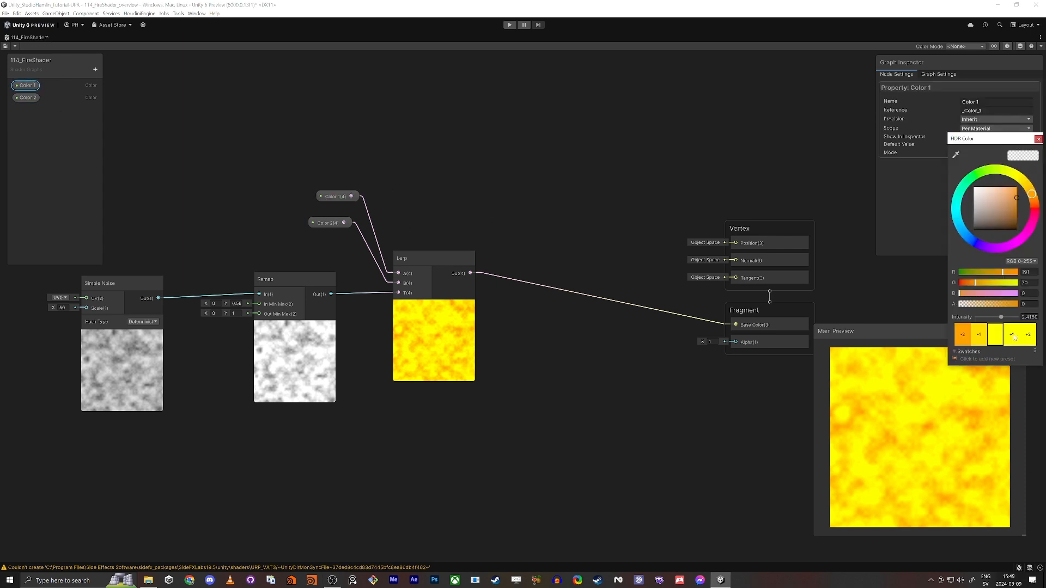
left_click(978, 342)
left_click(958, 405)
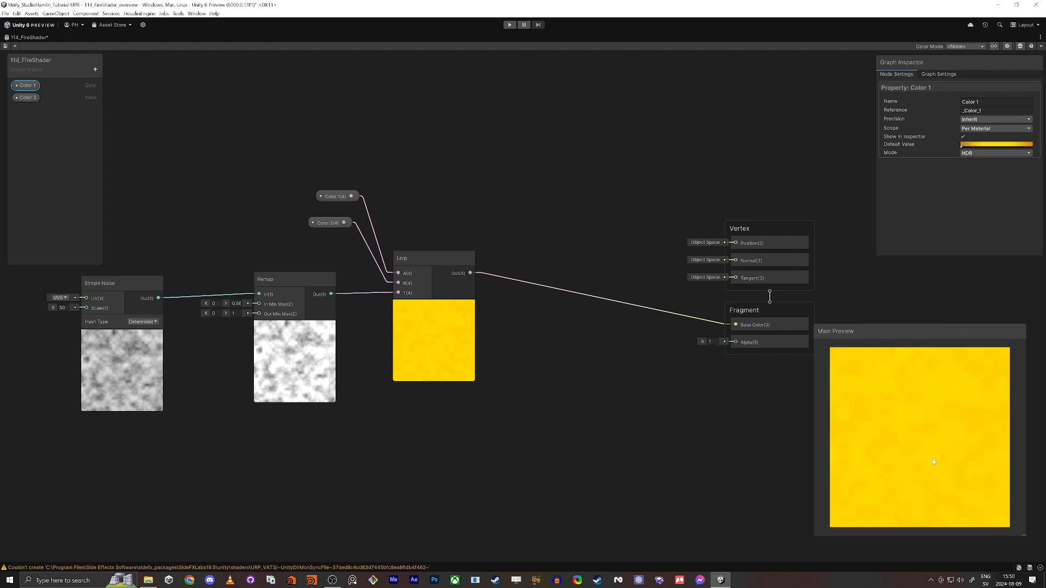
- Lower the HDR intensity of Color 2's default value by one stop
left_click(26, 98)
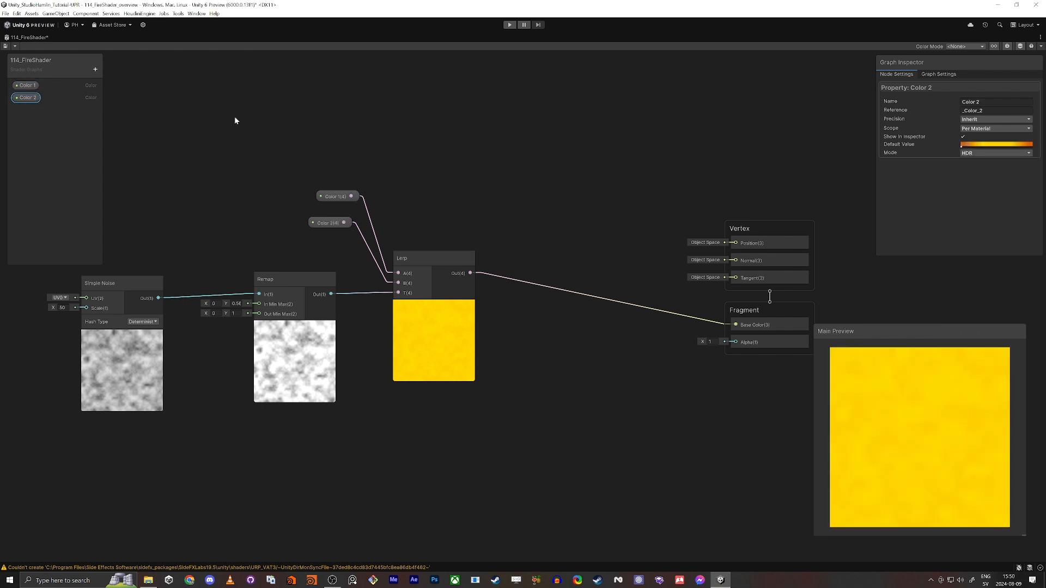
left_click(1031, 145)
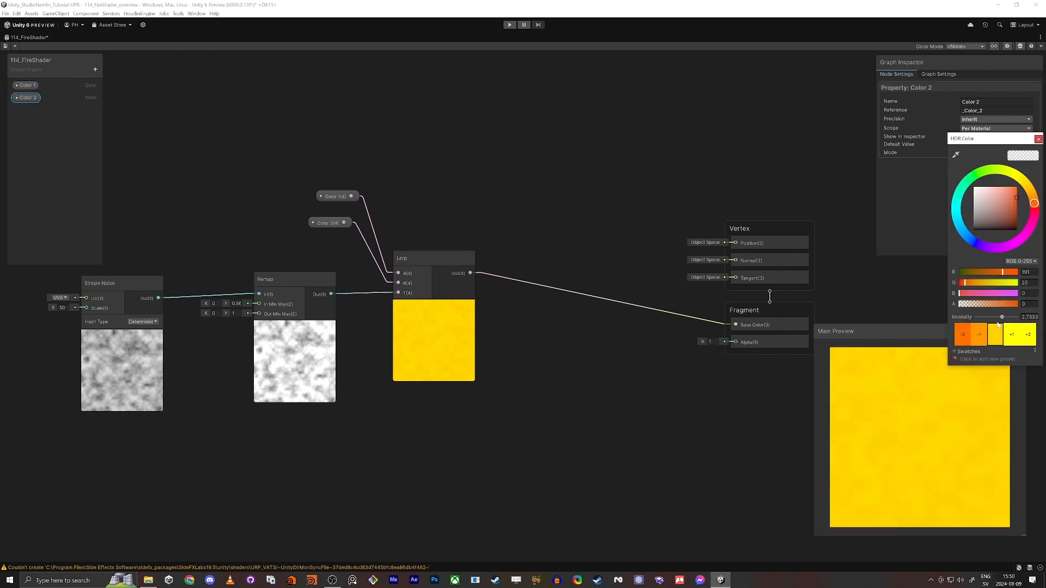
left_click(984, 341)
left_click(963, 456)
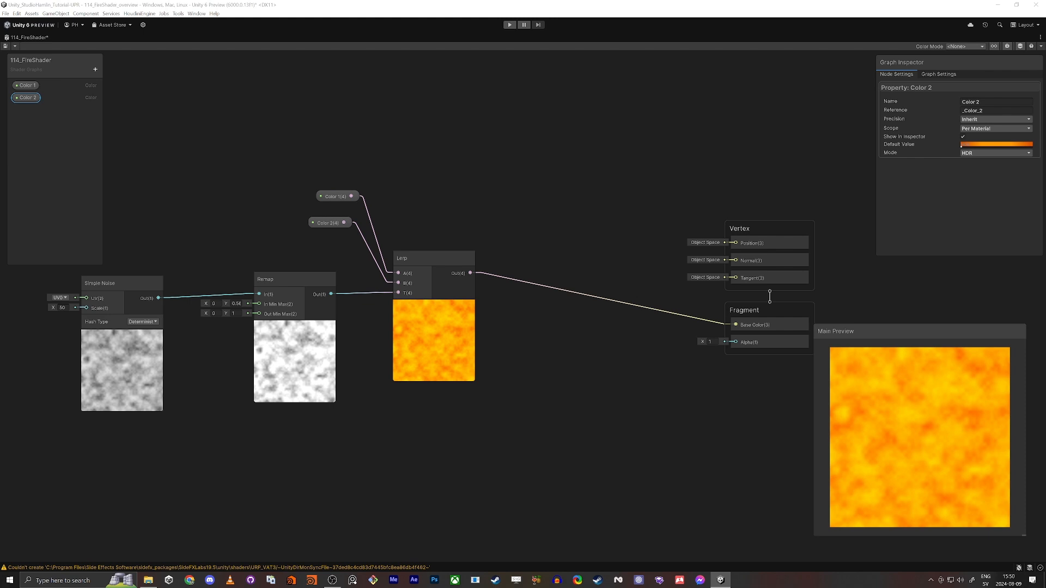
- Move Simple Noise and Remap together away from Lerp to make room for another node between them
middle_click_drag(498, 413, 697, 378)
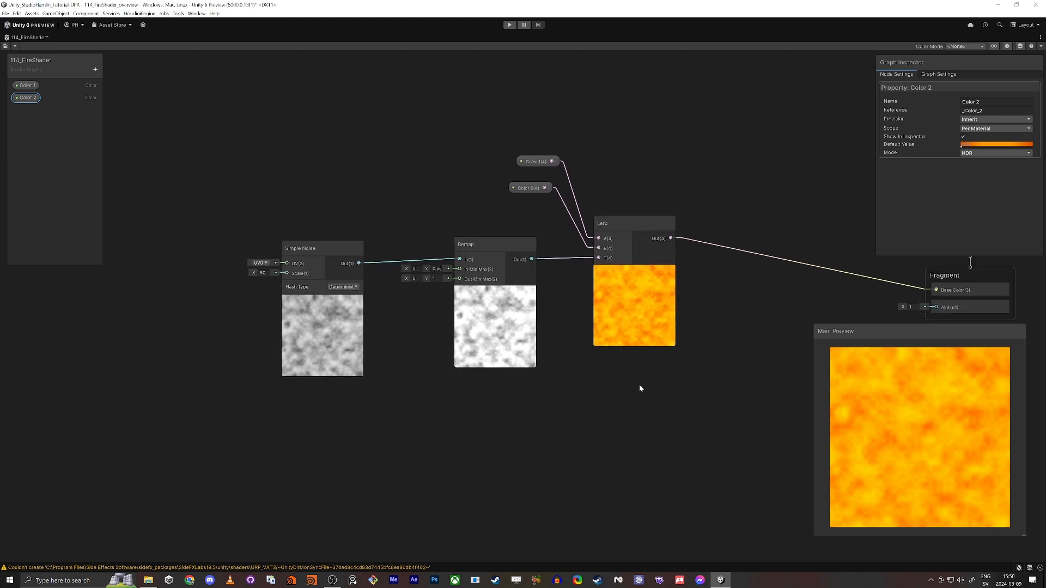
left_click_drag(220, 235, 527, 352)
left_click_drag(490, 253, 403, 255)
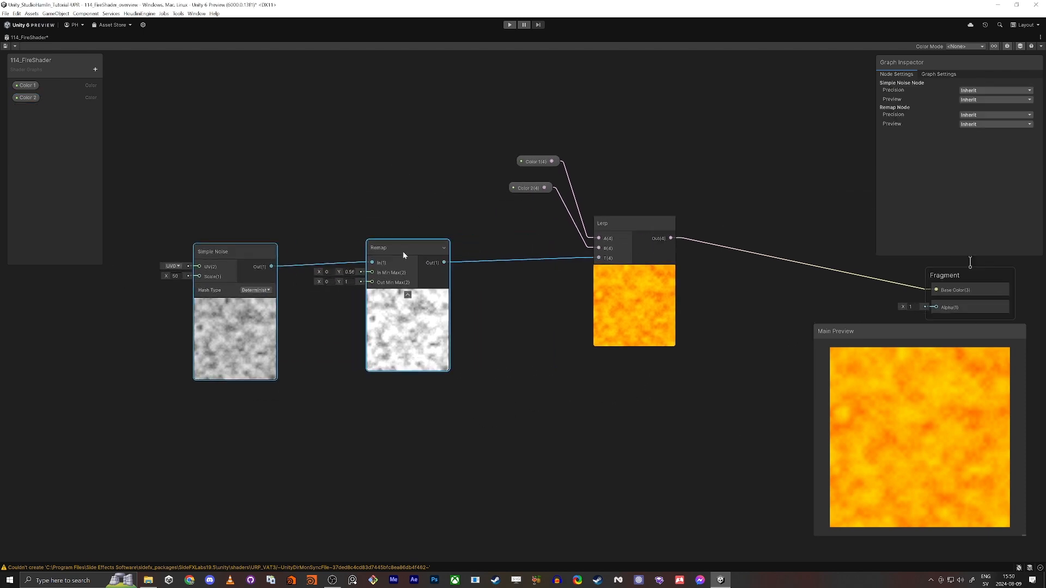
- Add a Saturate node between Remap and Lerp and route Remap's output through it into Lerp's T input
scroll(530, 302, "up", 1)
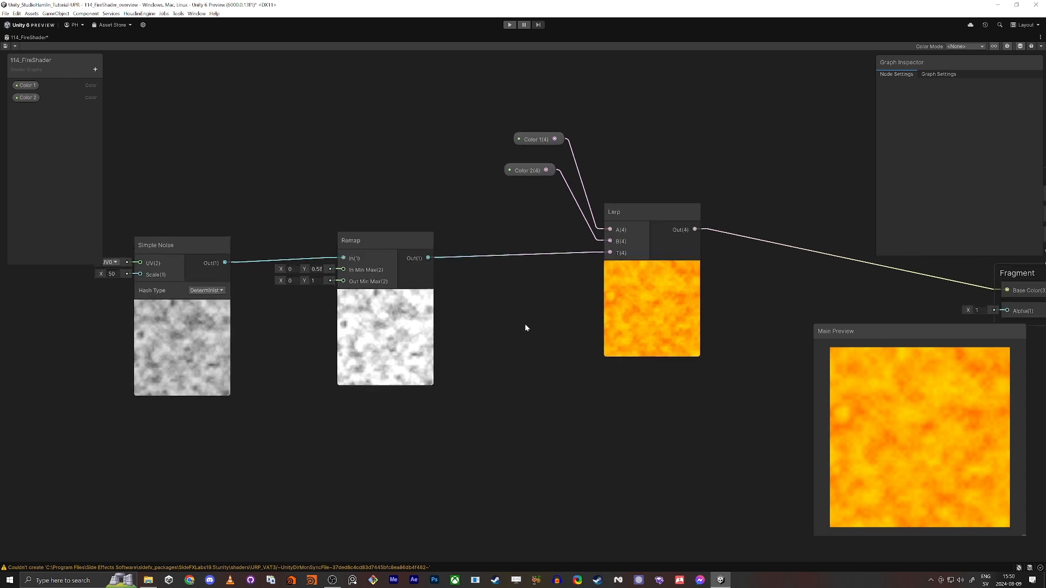
middle_click_drag(540, 301, 538, 353)
scroll(538, 353, "up", 2)
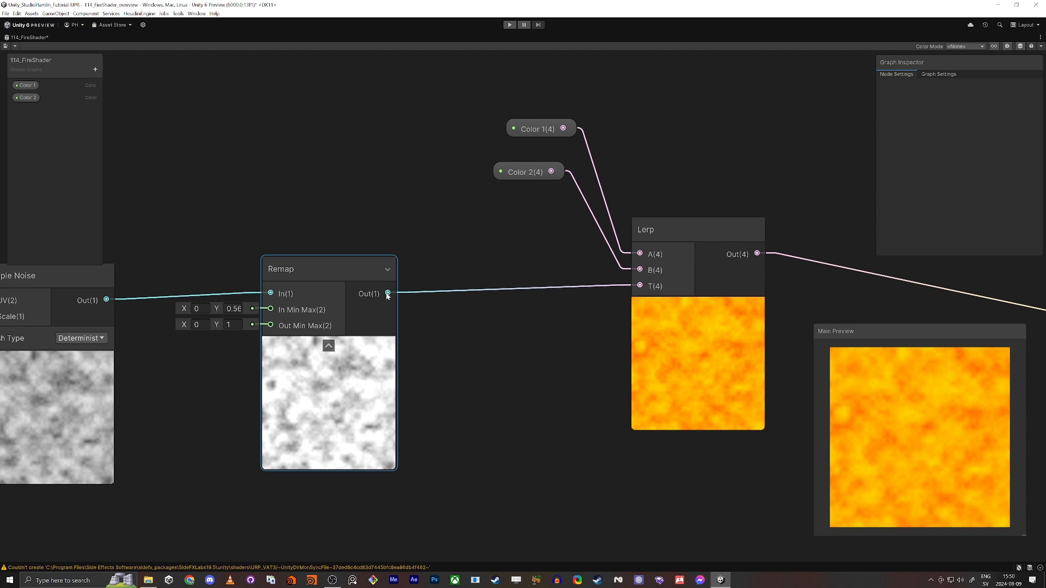
left_click(457, 345)
key("space")
type("saturate")
key("Return")
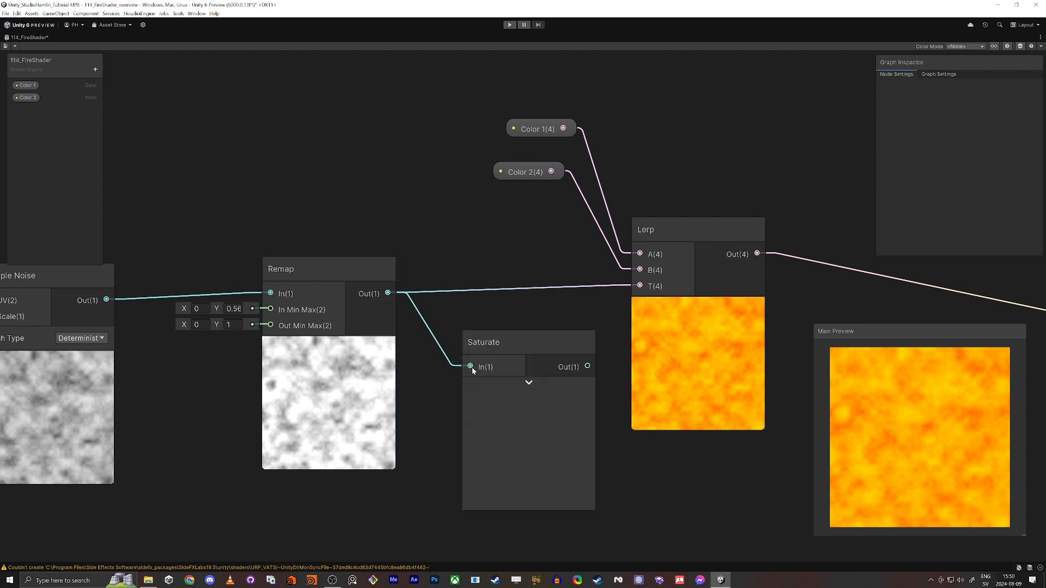
left_click_drag(588, 366, 640, 286)
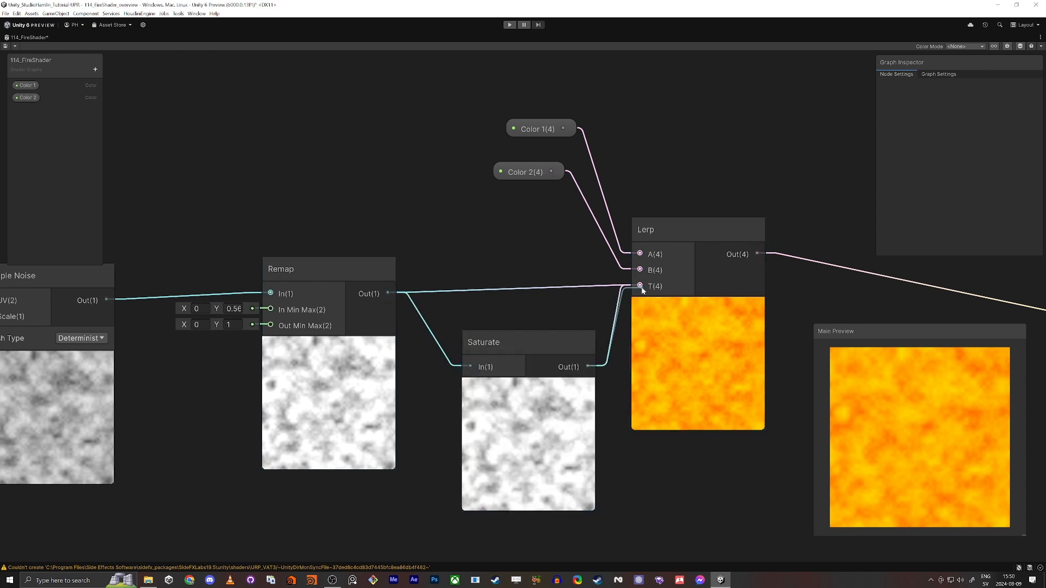
left_click_drag(535, 343, 528, 270)
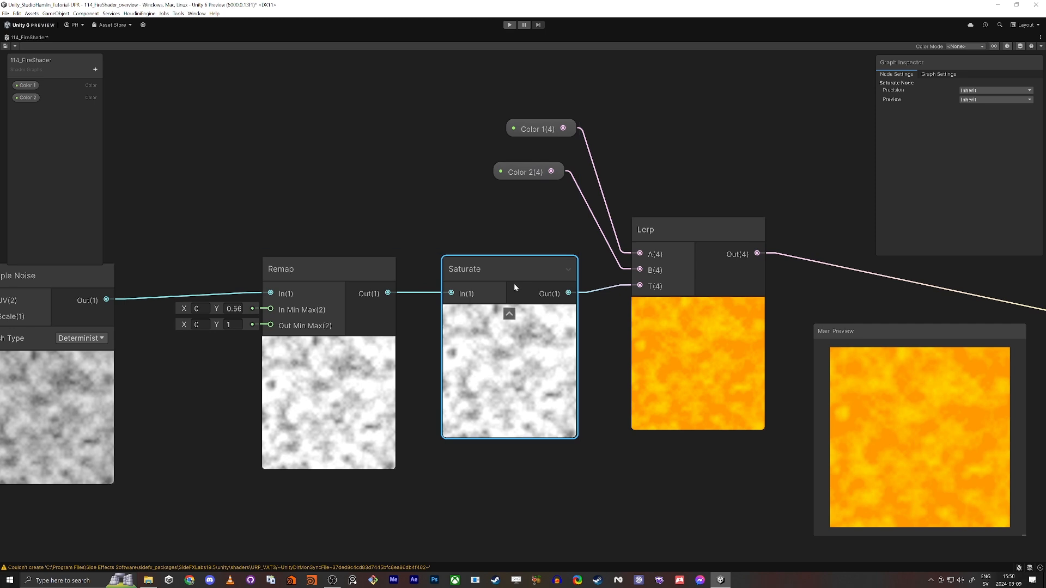
- Add a Tiling And Offset node before Simple Noise and connect its output to the noise's UV input
scroll(516, 332, "down", 2)
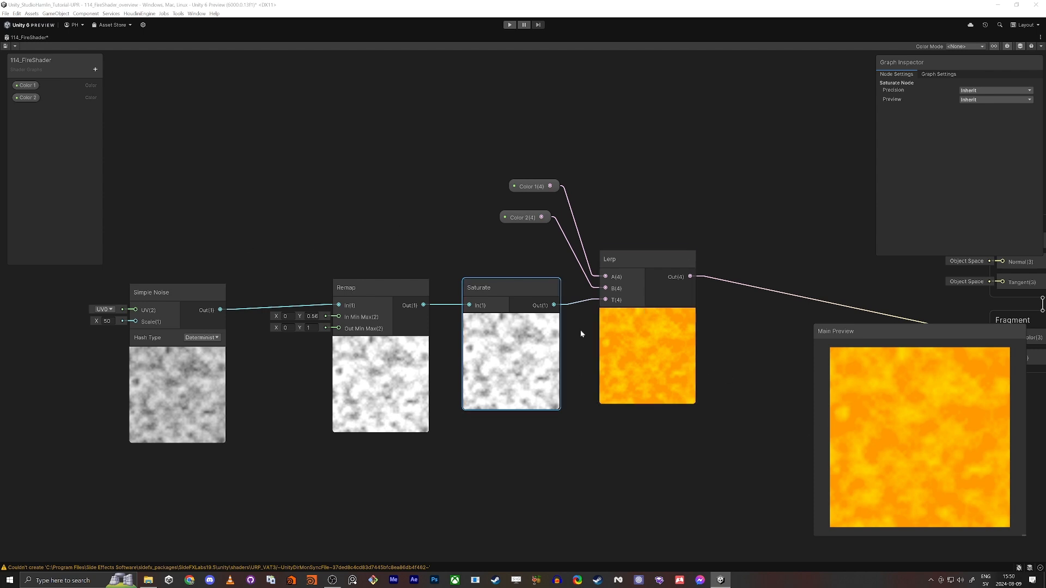
middle_click_drag(365, 261, 677, 233)
left_click(321, 251)
key("space")
type("tili")
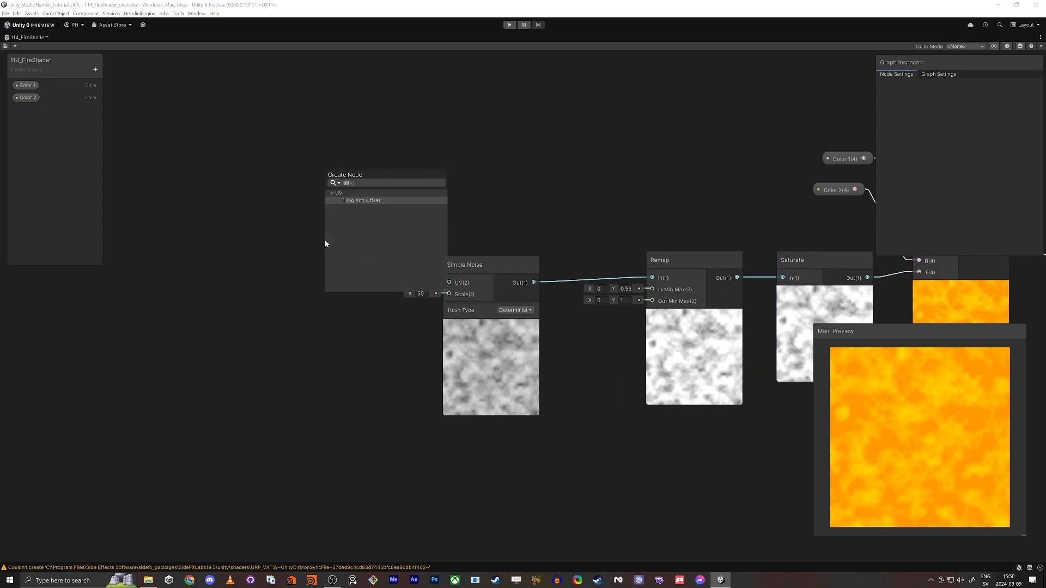
key("Return")
left_click_drag(369, 261, 288, 261)
left_click_drag(448, 283, 338, 278)
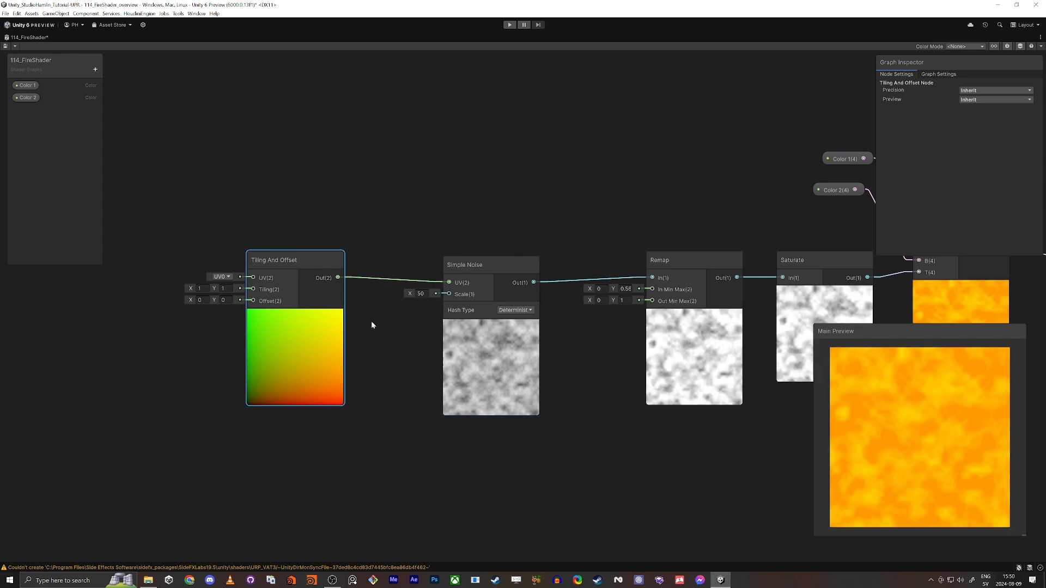
- Set the Y tiling of the Tiling And Offset node to 0.5 to stretch the noise vertically
middle_click_drag(371, 322, 284, 334)
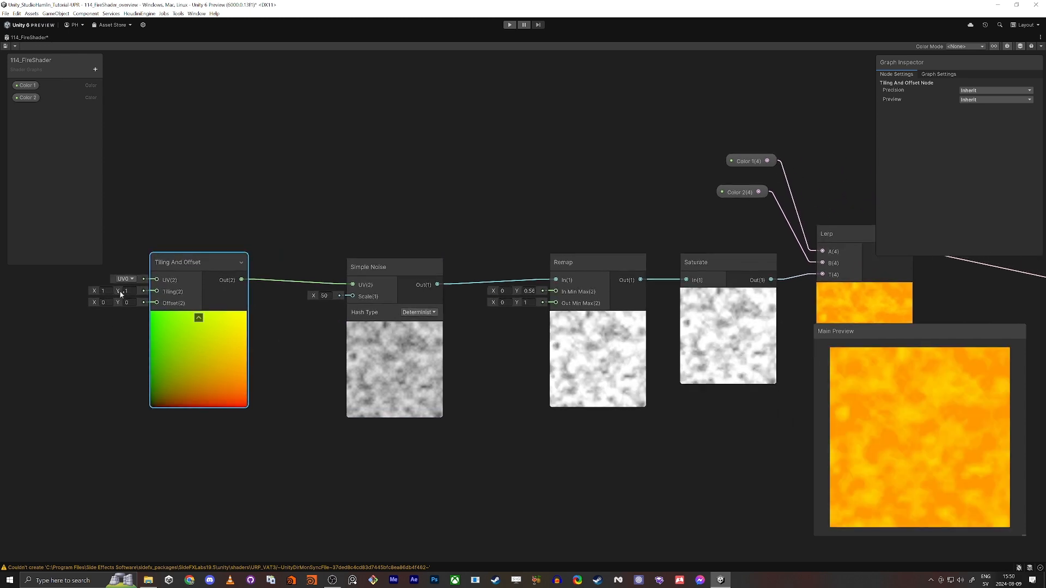
mouse_move(118, 291)
left_mouse_down()
mouse_move(127, 291)
mouse_move(107, 291)
left_mouse_up()
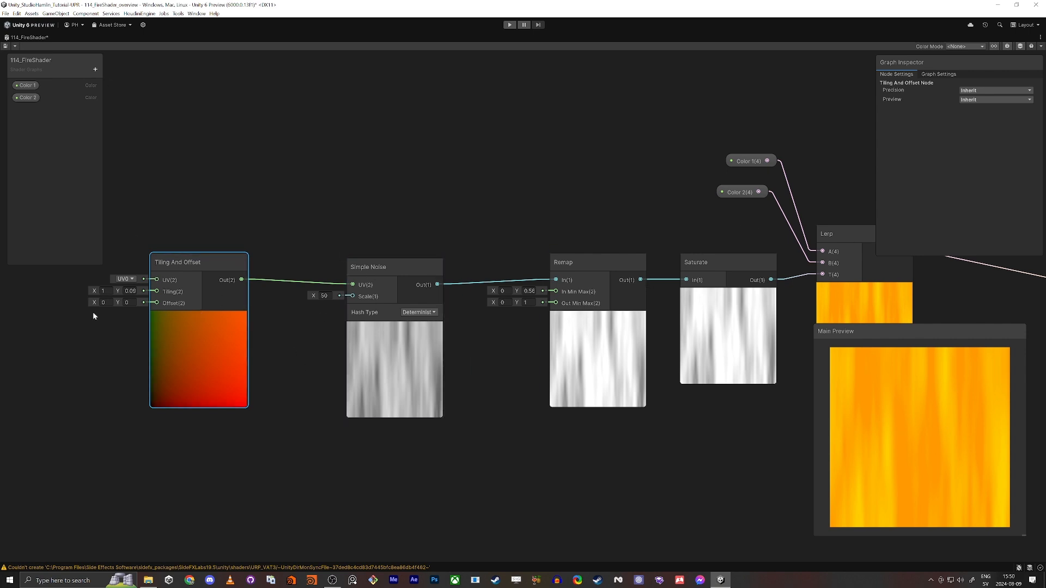
left_click(130, 290)
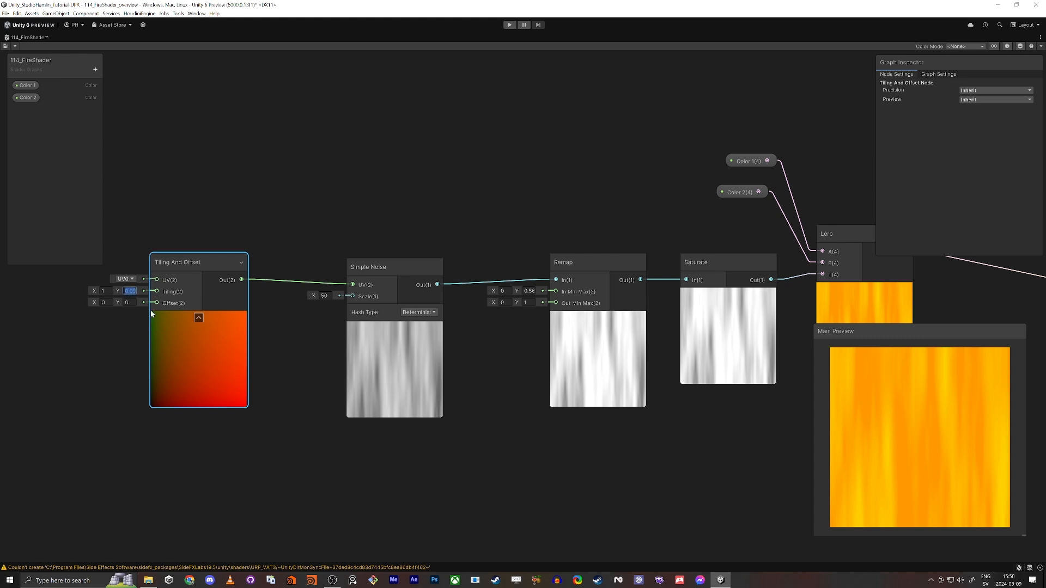
type("0.5")
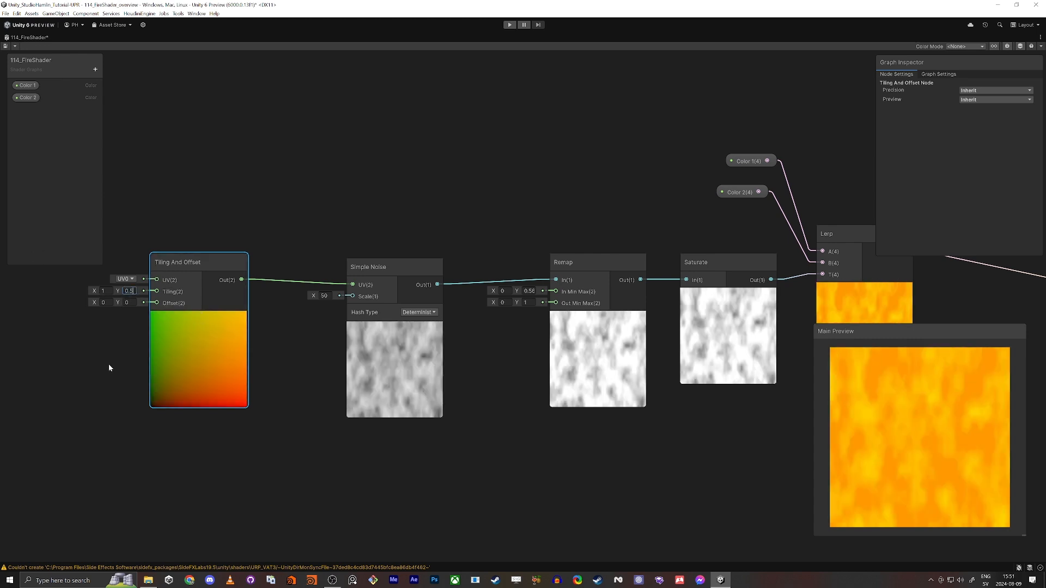
key("Return")
- Add a Time node and place it well before the Tiling And Offset node
scroll(444, 225, "down", 3)
middle_click_drag(512, 182, 454, 205)
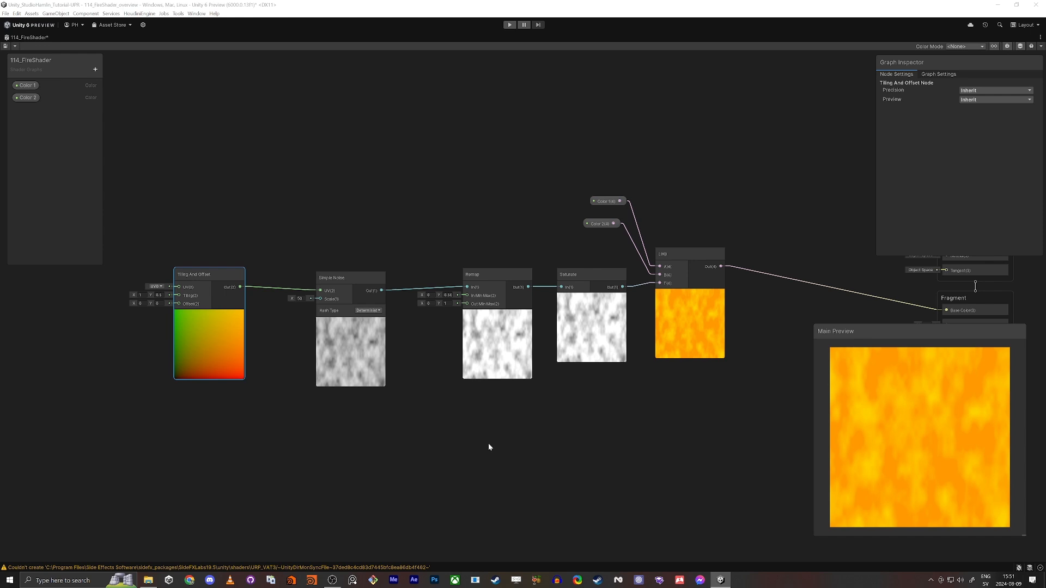
middle_click_drag(442, 450, 580, 414)
key("space")
type("time")
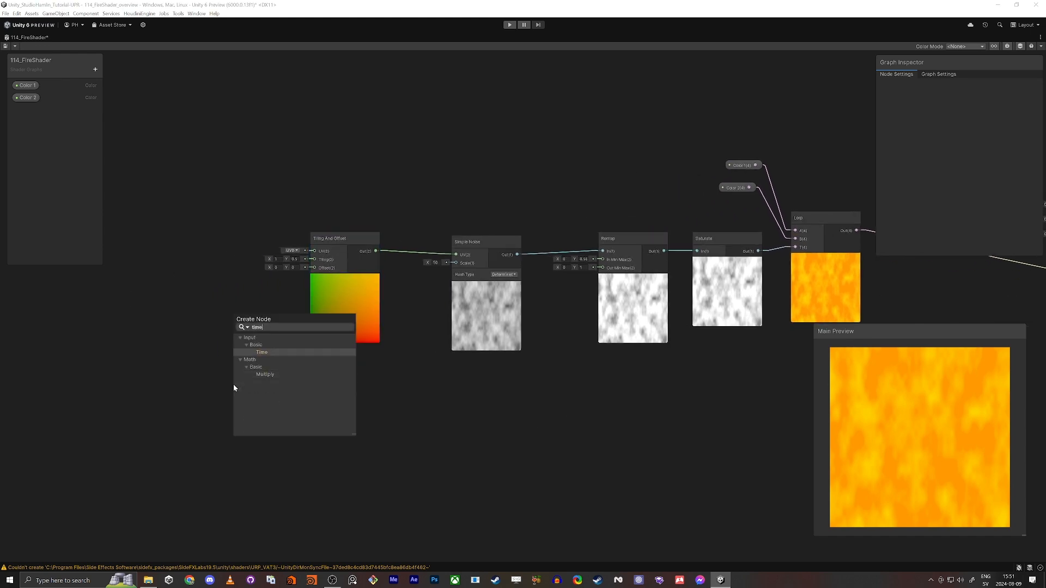
key("Return")
left_click_drag(113, 384, 85, 383)
- Add a Vector 2 node, connect its output to Tiling And Offset's Offset input, and move it closer to that node
left_click(207, 329)
key("space")
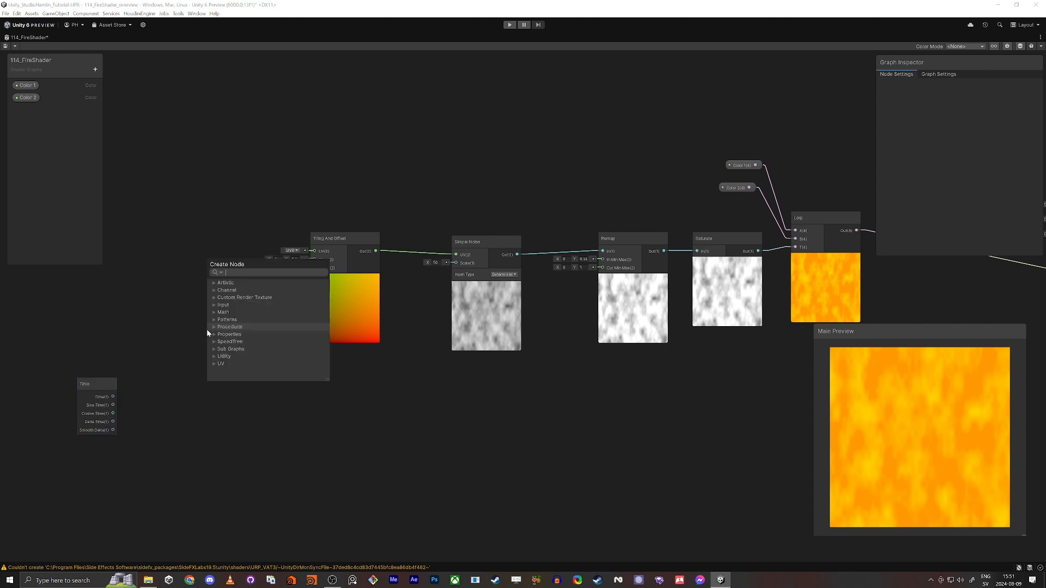
type("vector")
key("Return")
scroll(229, 325, "up", 5)
scroll(390, 308, "up", 6)
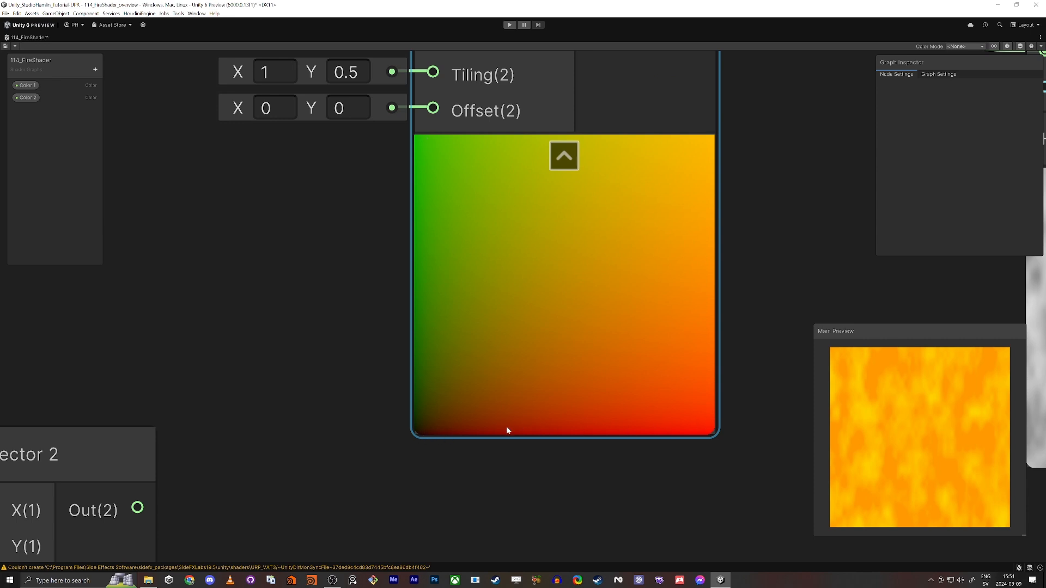
middle_click_drag(225, 464, 386, 441)
scroll(315, 406, "down", 2)
left_click_drag(500, 227, 521, 184)
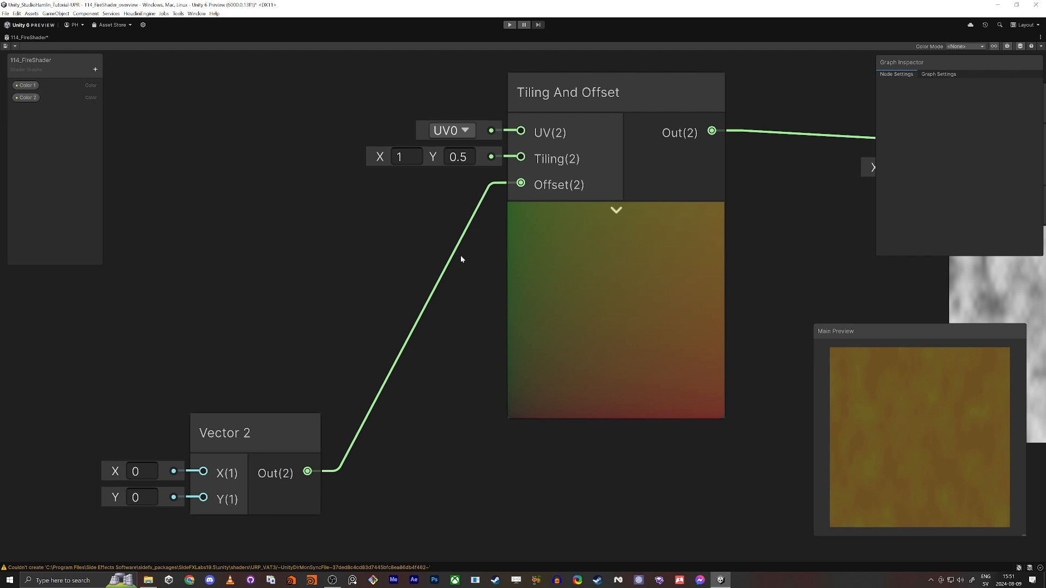
left_click_drag(228, 443, 321, 303)
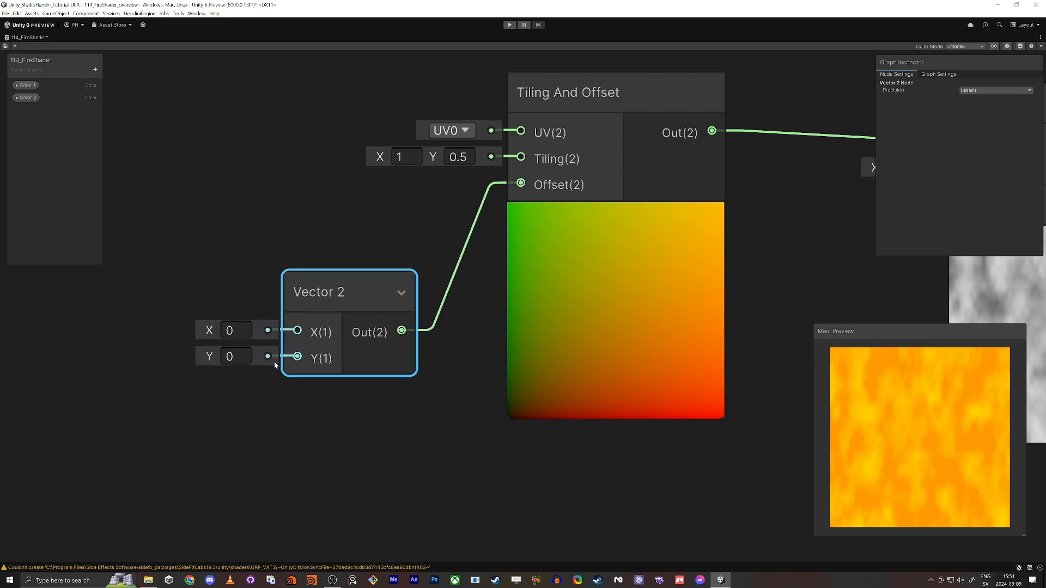
- Connect the Time node's Time output to Vector 2's Y input and move Time up level with it
left_click_drag(206, 362, 234, 370)
middle_click_drag(205, 462, 270, 380)
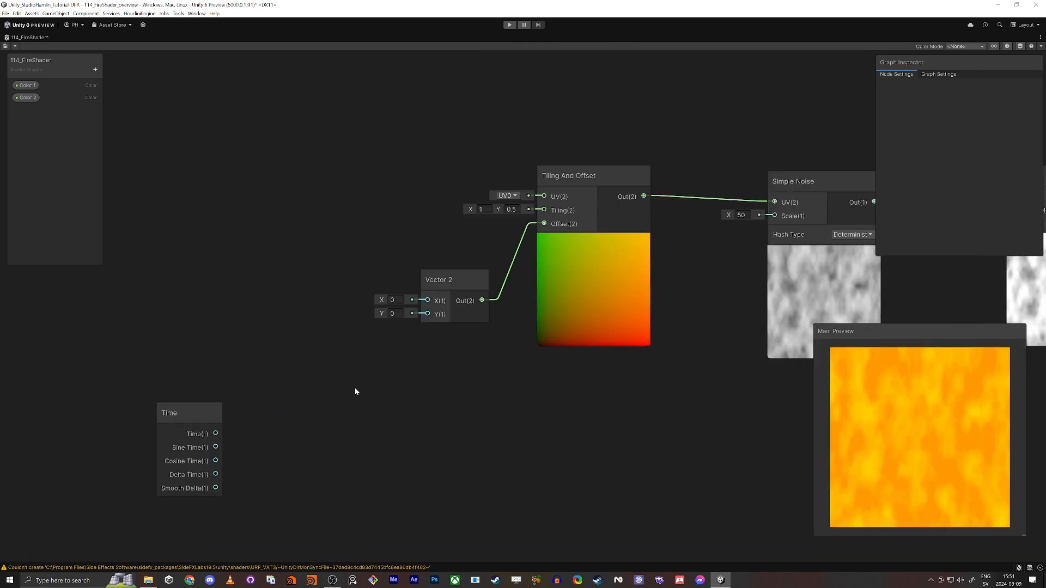
scroll(354, 388, "down", 1)
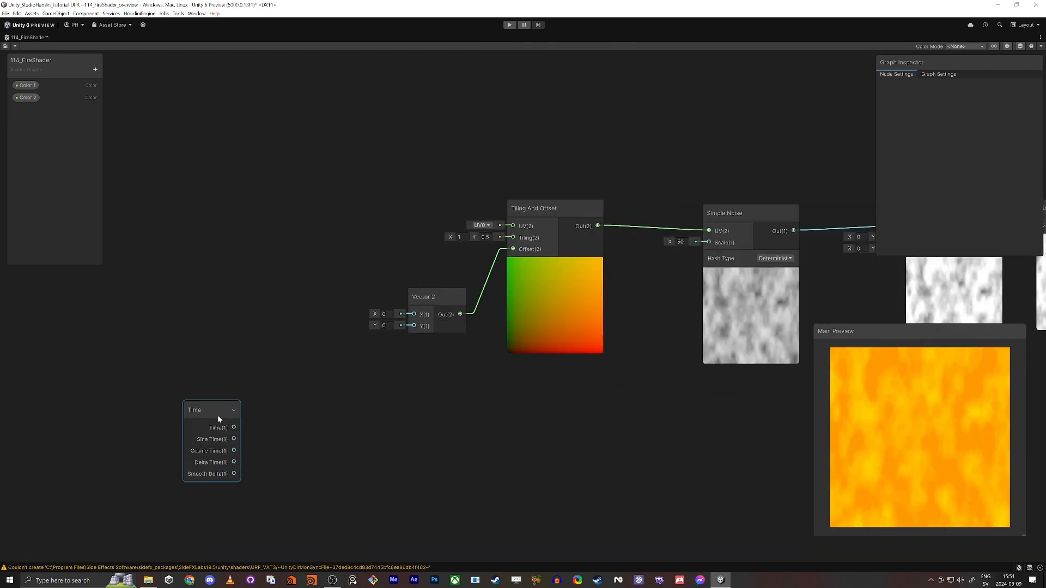
left_click_drag(415, 329, 414, 325)
left_click_drag(216, 412, 203, 356)
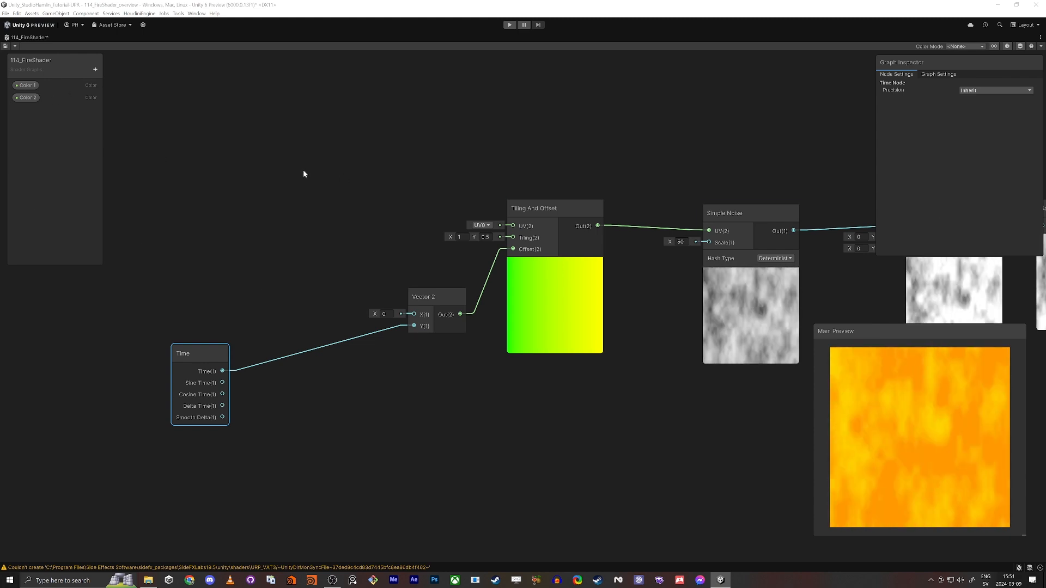
- Add a Negate node and route the Time output through it into Vector 2's Y input
key("space")
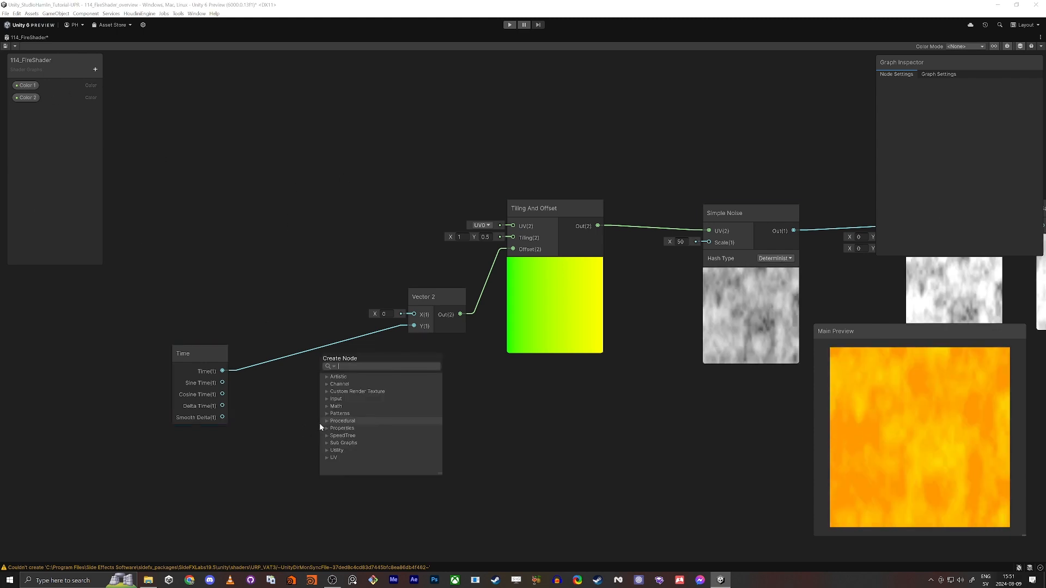
type("nega")
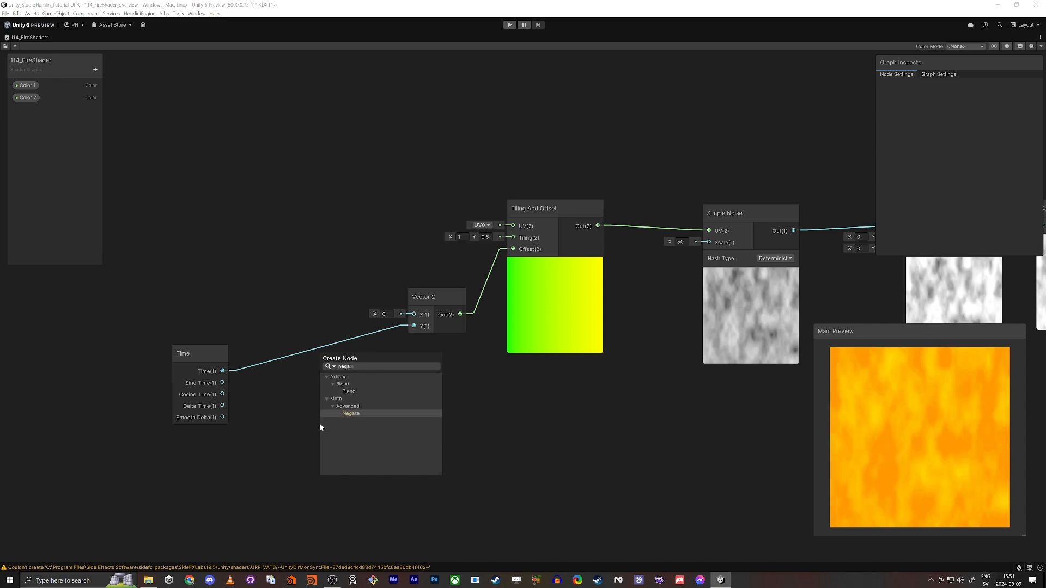
key("Return")
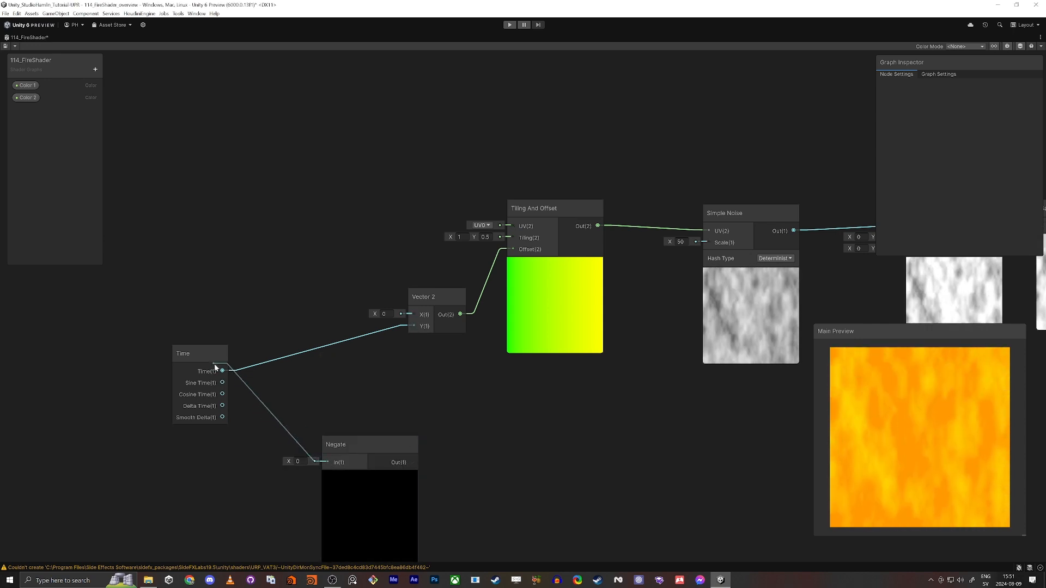
left_click_drag(191, 349, 92, 327)
left_click_drag(374, 454, 276, 400)
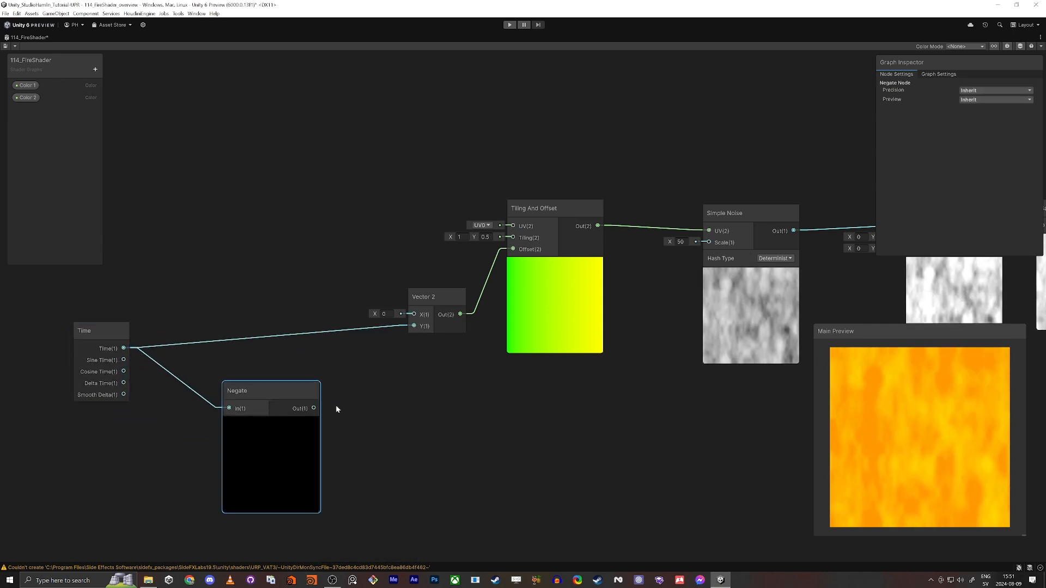
left_click_drag(416, 326, 415, 325)
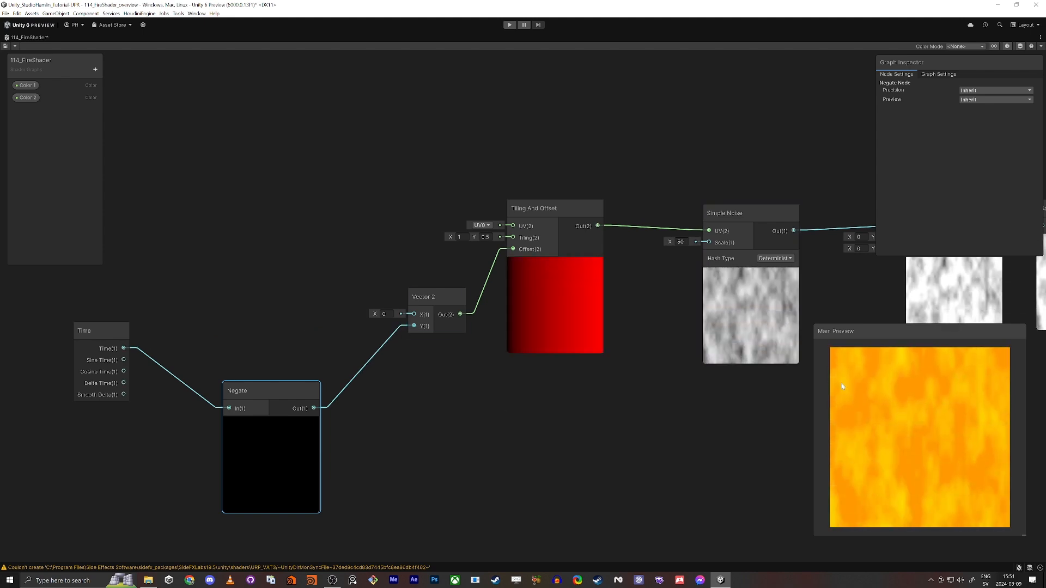
left_click_drag(262, 390, 240, 338)
- Move Time and Negate back and insert a Multiply node with B set to 1 between Negate and Vector 2's Y input
middle_click_drag(366, 420, 577, 348)
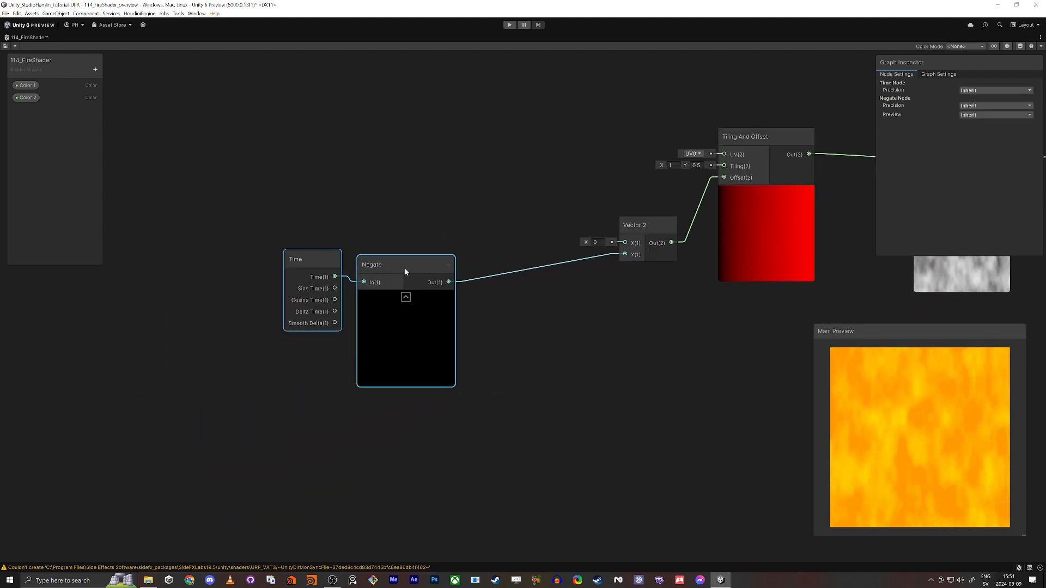
left_click_drag(404, 269, 333, 272)
left_click(444, 317)
key("space")
type("mult")
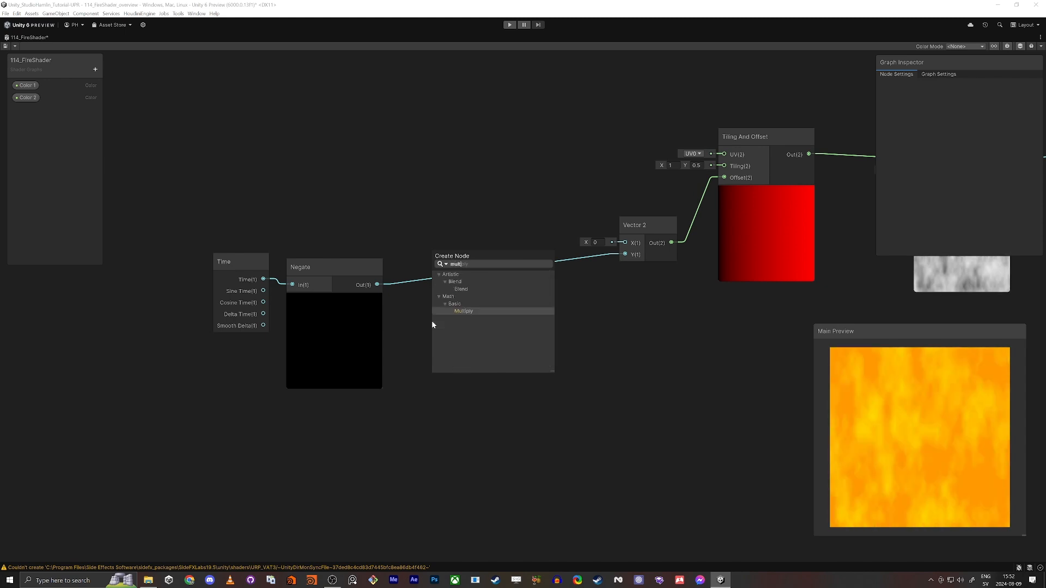
key("Return")
left_click(375, 287)
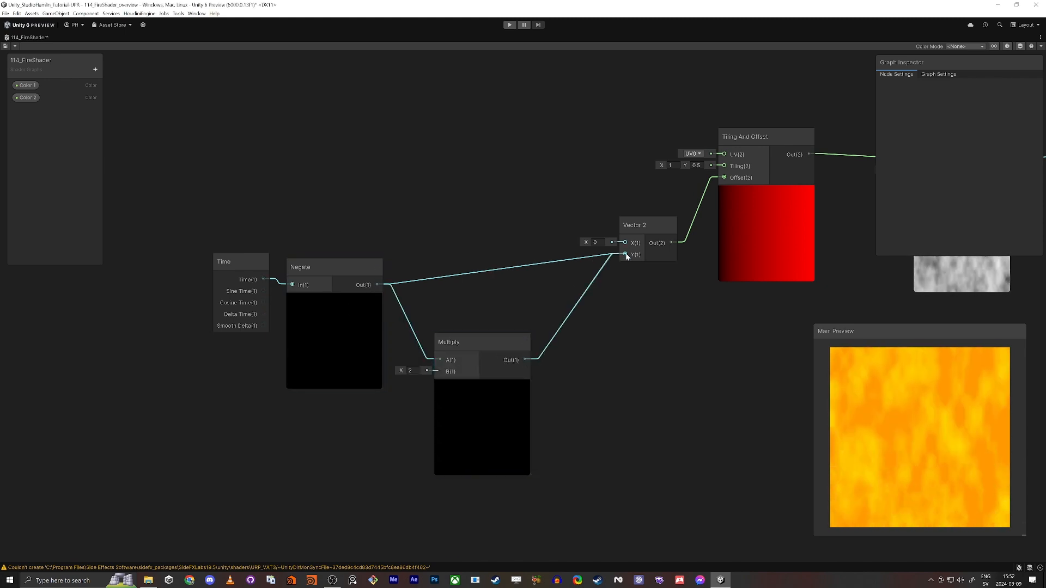
left_click_drag(501, 351, 537, 294)
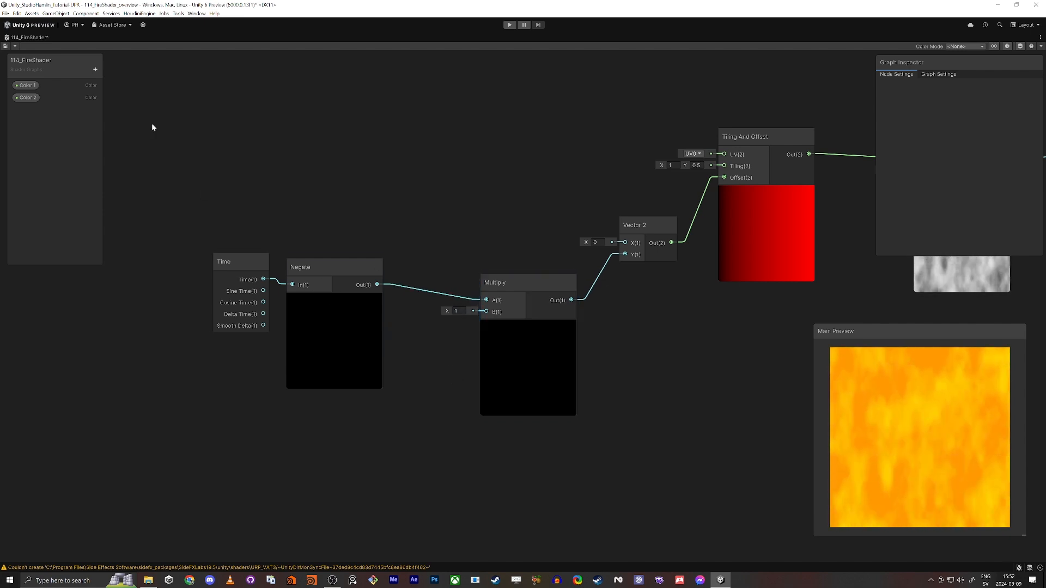
- Create a Float property named fireSpeed in Slider mode with a maximum of 5 and a default value of 0.3
left_click(96, 68)
left_click(130, 83)
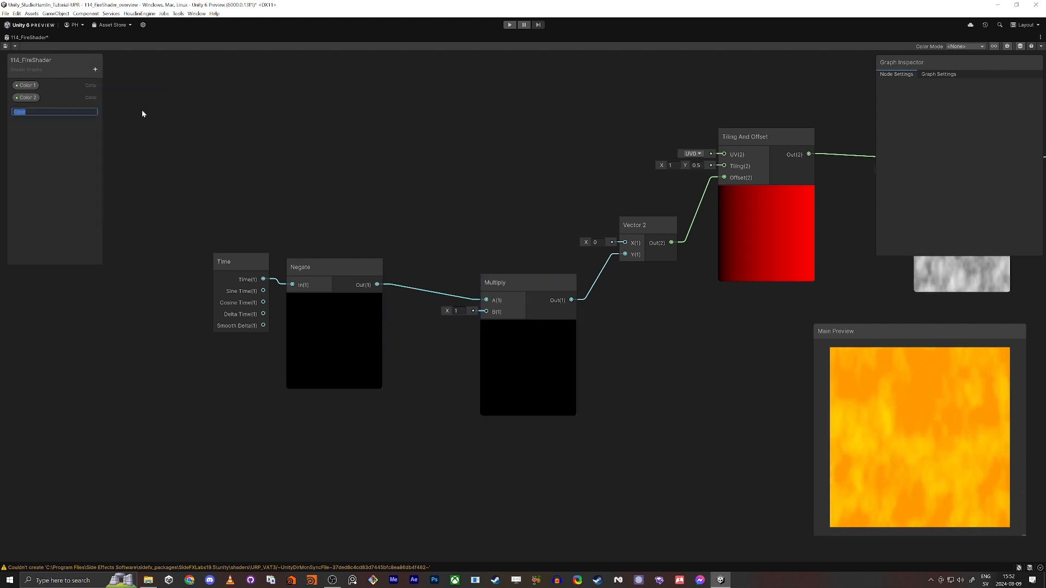
type("fireSpeed")
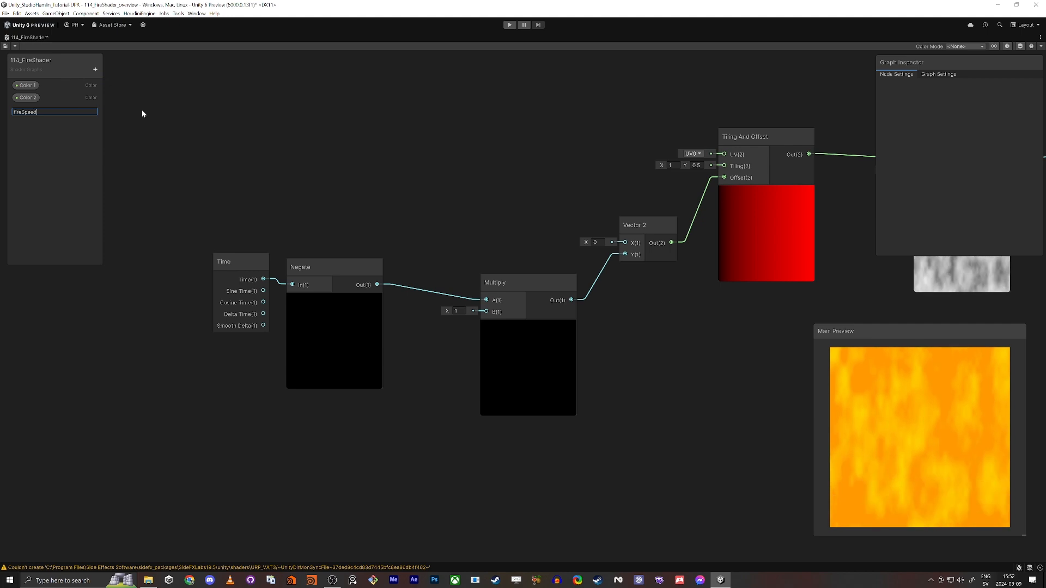
key("Return")
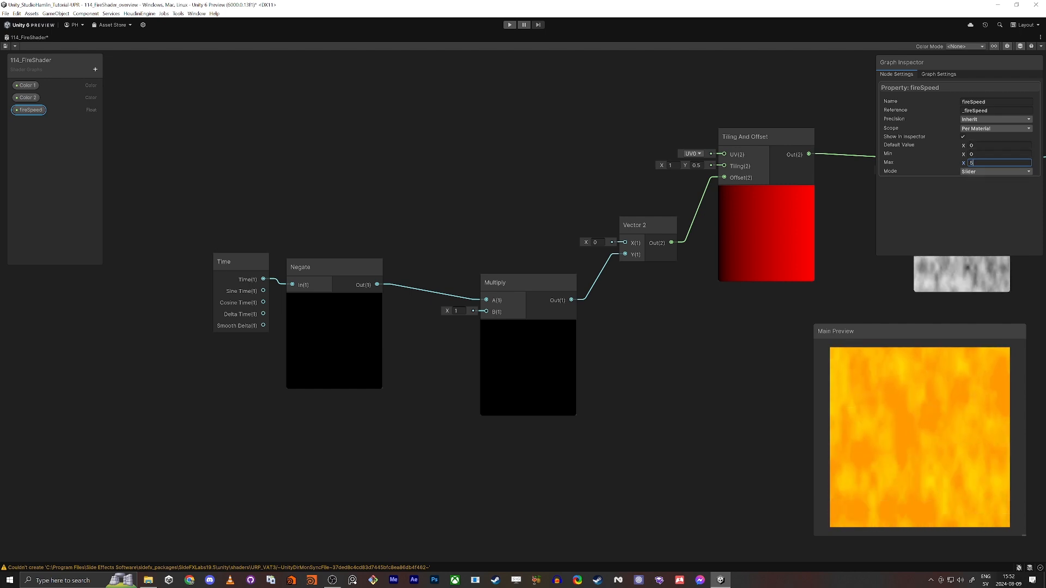
left_click(951, 214)
left_click(980, 145)
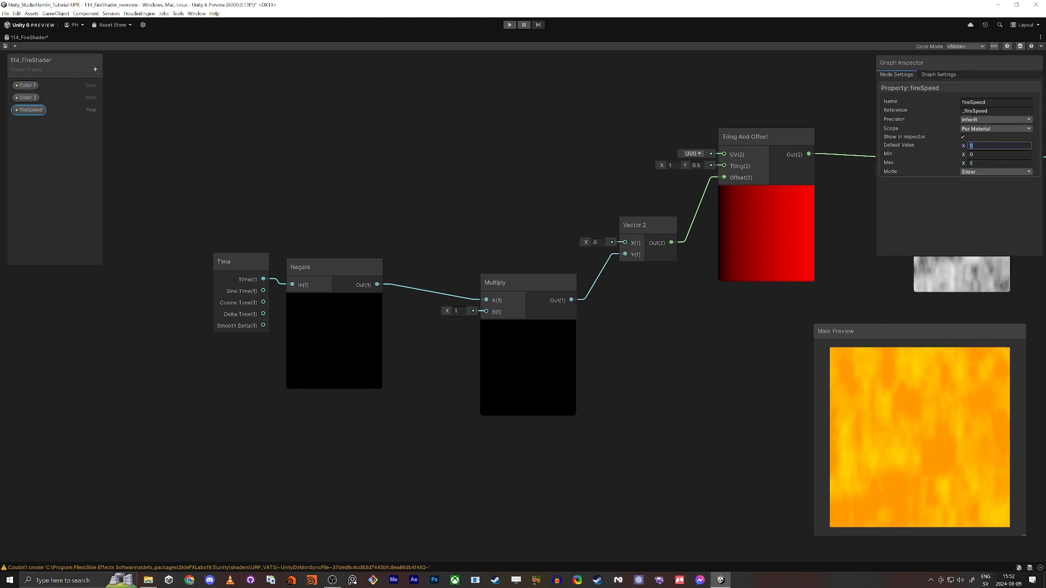
type("0.3")
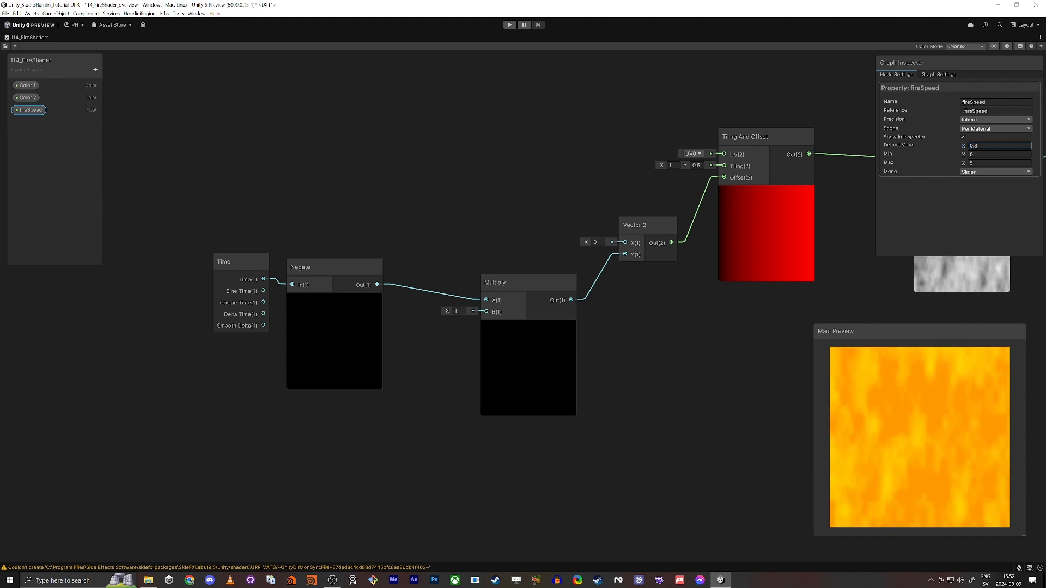
- Place the fireSpeed property in the graph, connect it to Multiply's B input, and move Multiply closer to Negate
left_click_drag(30, 110, 352, 422)
left_click_drag(413, 436, 487, 316)
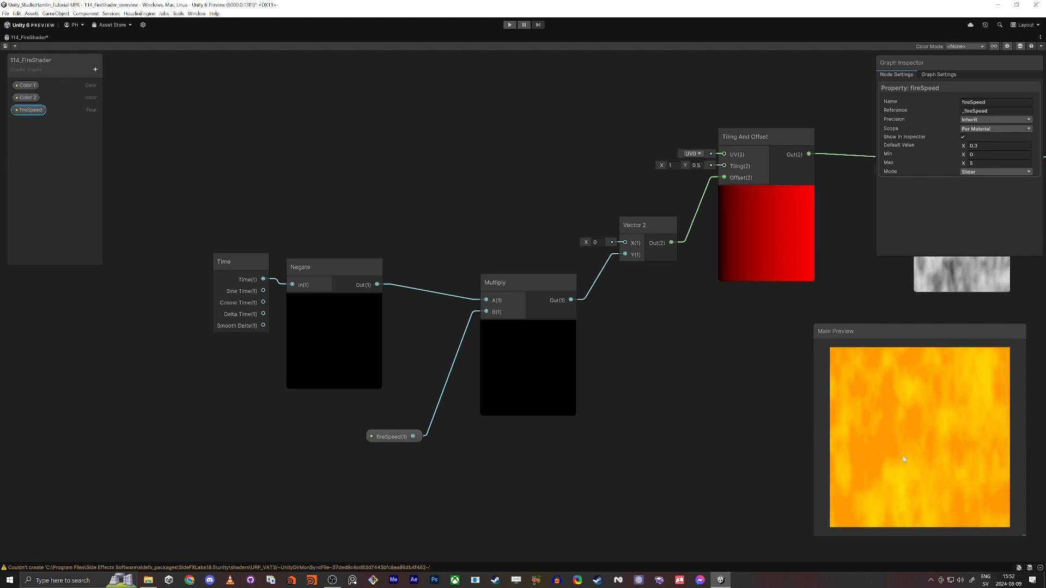
scroll(711, 422, "down", 2)
middle_click_drag(711, 421, 324, 391)
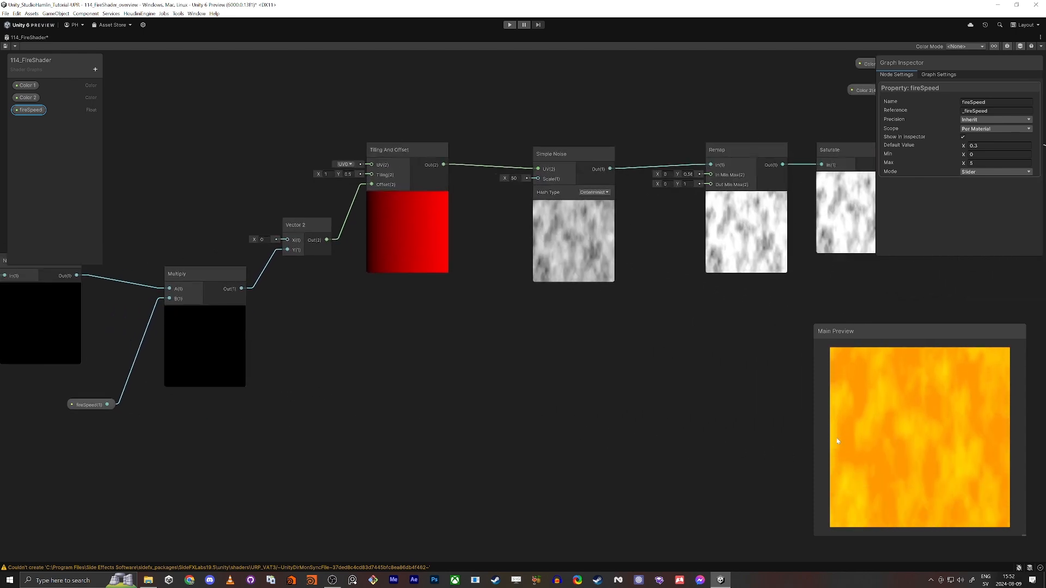
scroll(636, 426, "down", 2)
middle_click_drag(618, 426, 518, 465)
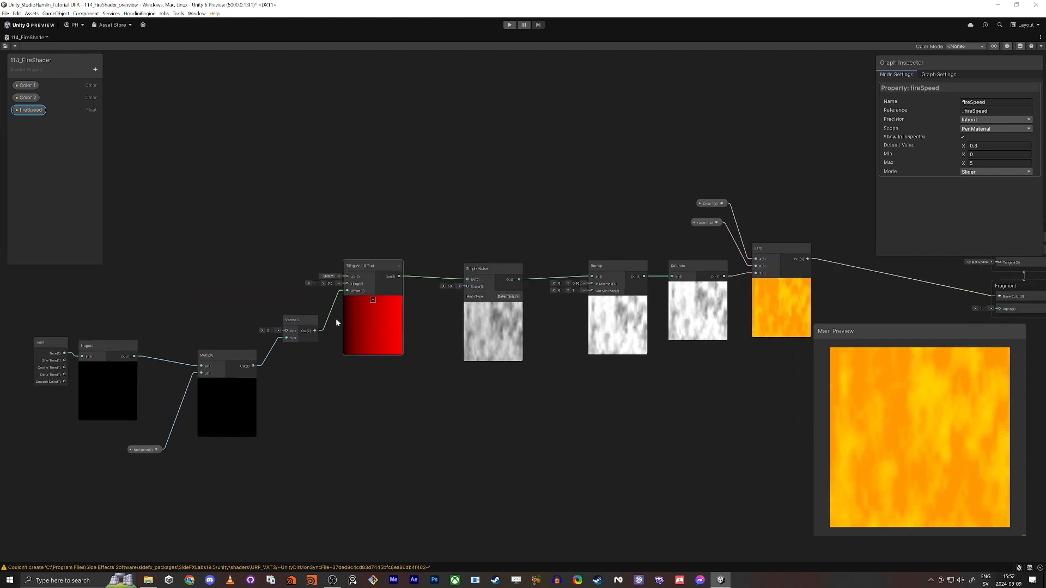
scroll(290, 447, "down", 1)
middle_click_drag(290, 447, 408, 411)
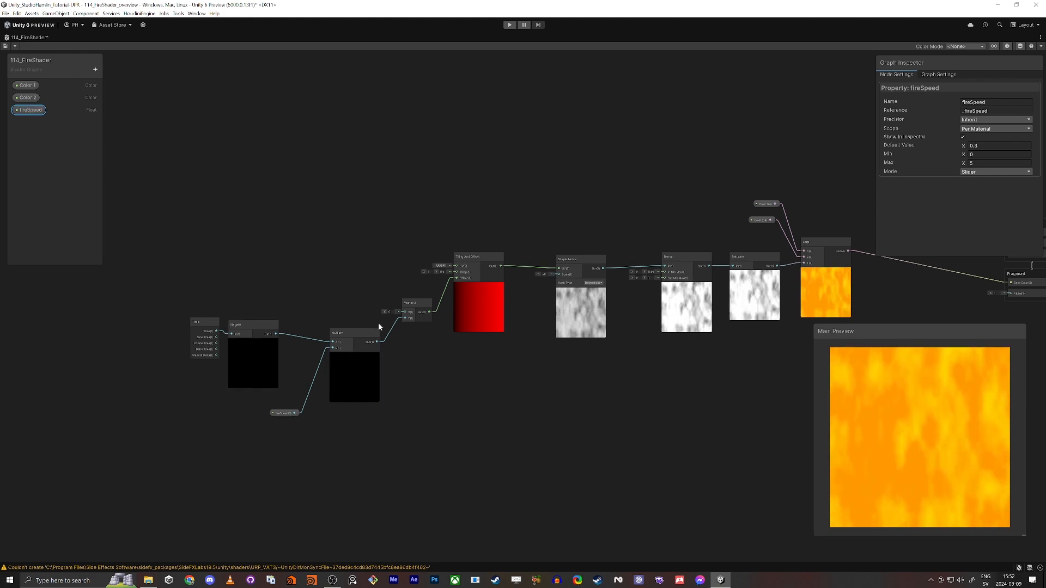
left_click_drag(346, 332, 332, 325)
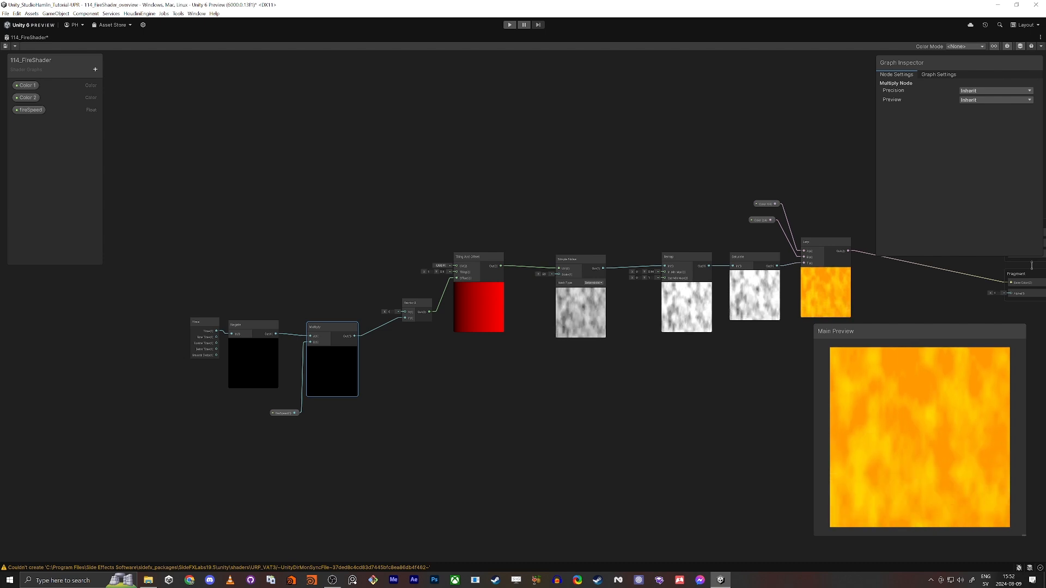
left_click(513, 459)
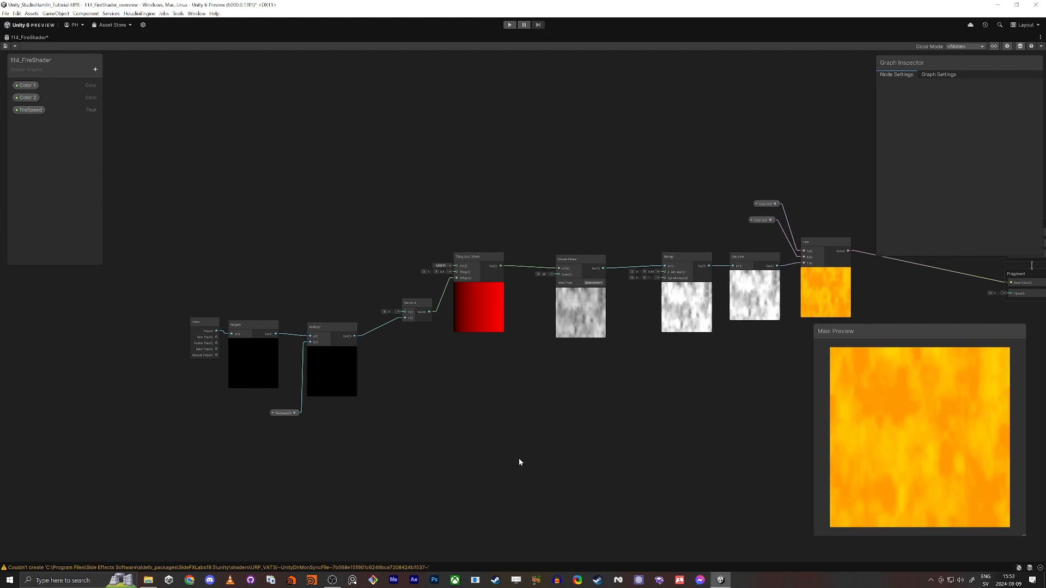
- Shift the Time, Negate, fireSpeed, Multiply, Vector 2 and Tiling And Offset nodes together away from Simple Noise to make room
middle_click_drag(570, 464, 505, 384)
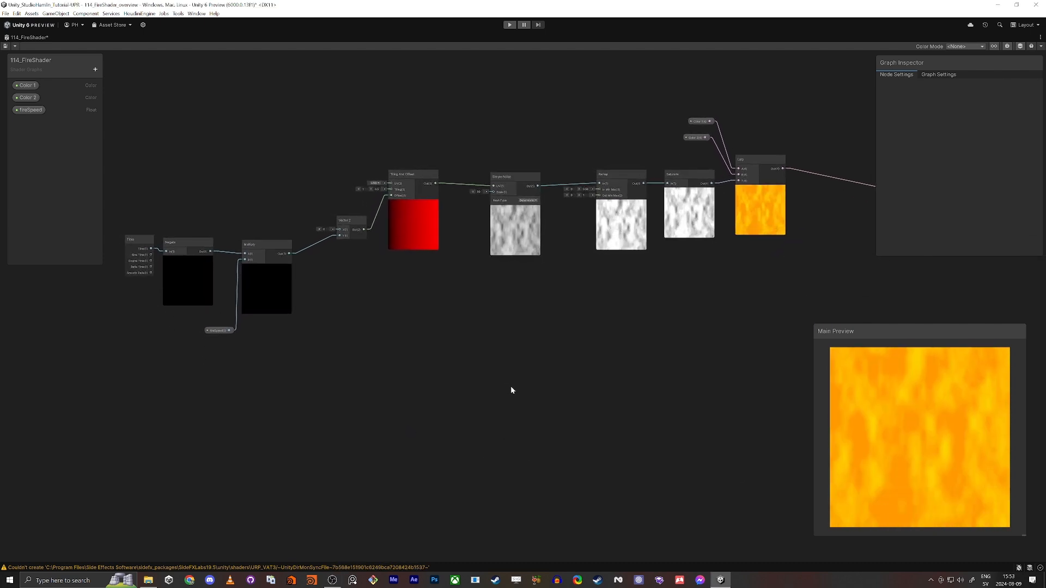
middle_click_drag(646, 311, 705, 342)
left_click_drag(171, 164, 529, 442)
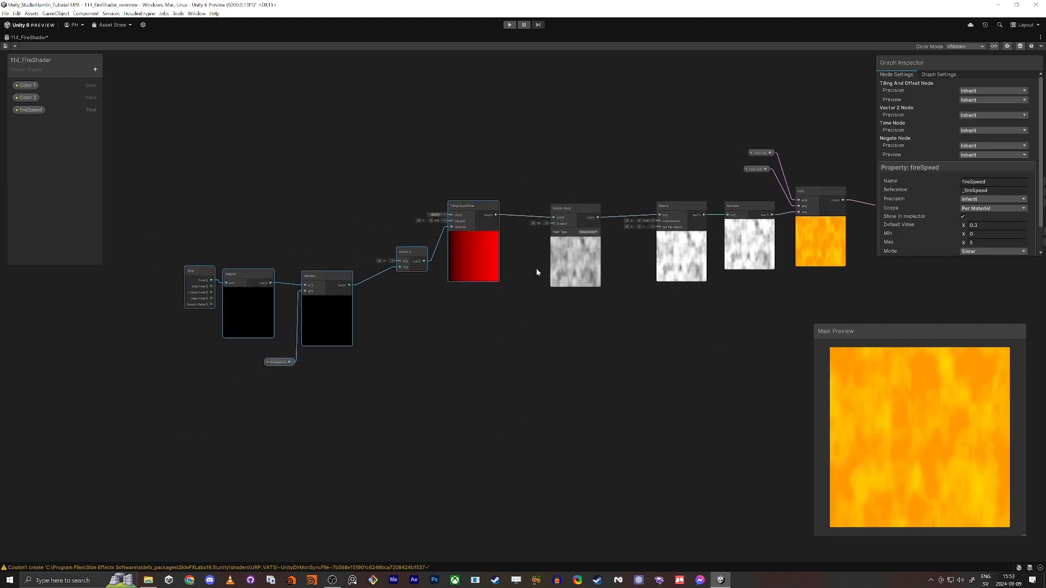
left_click_drag(488, 213, 429, 213)
left_click(503, 311)
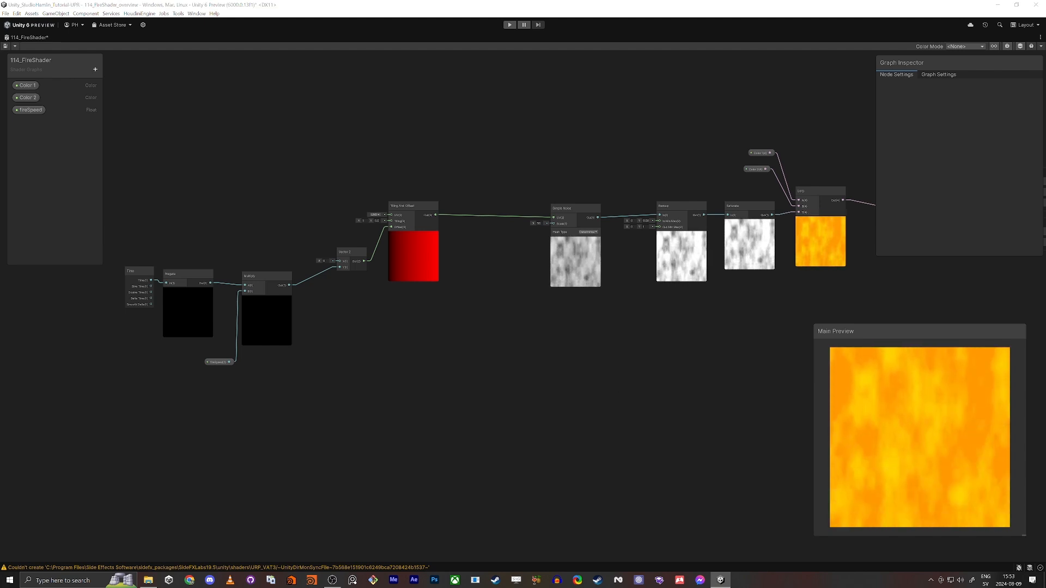
- Add a second Simple Noise node below the main chain and set its Scale to 50
key("space")
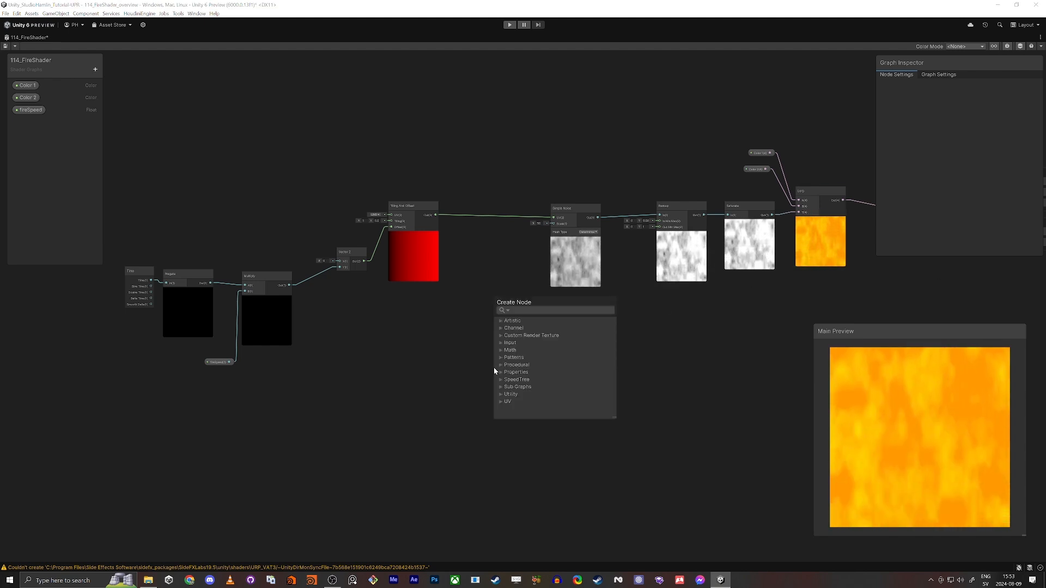
type("noise")
key("Return")
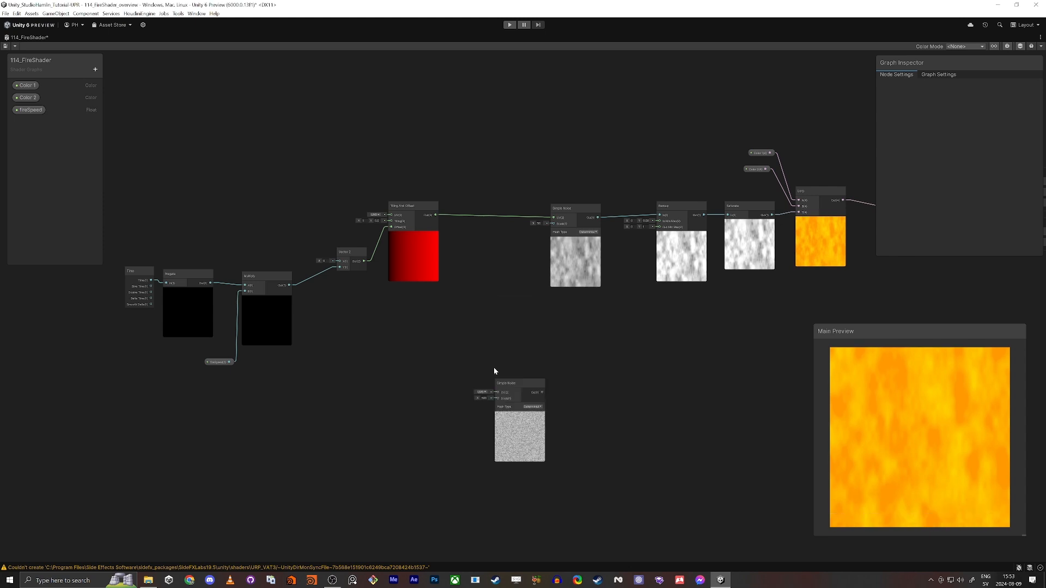
left_click_drag(528, 372, 490, 387)
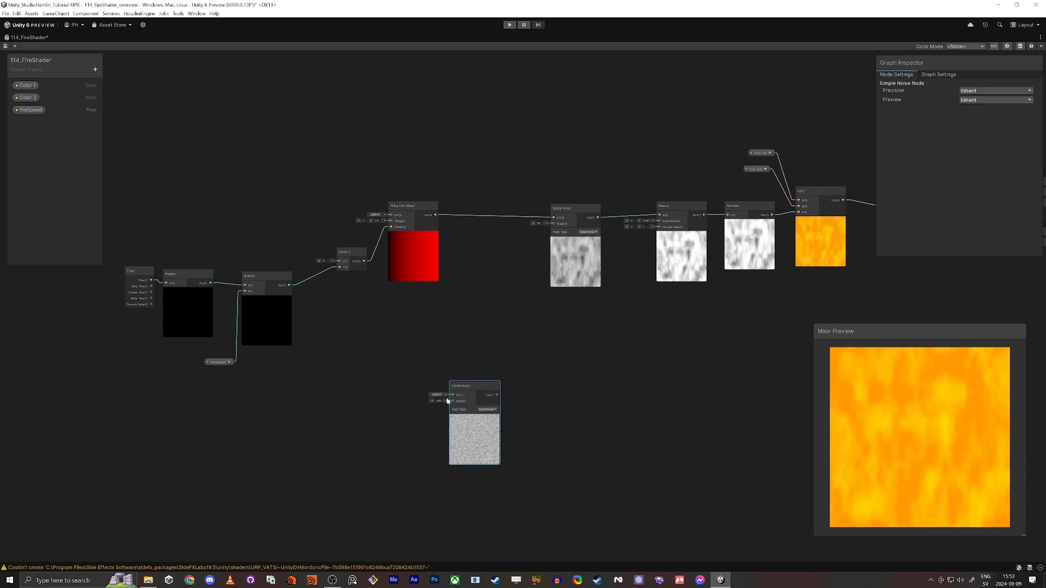
scroll(529, 381, "up", 5)
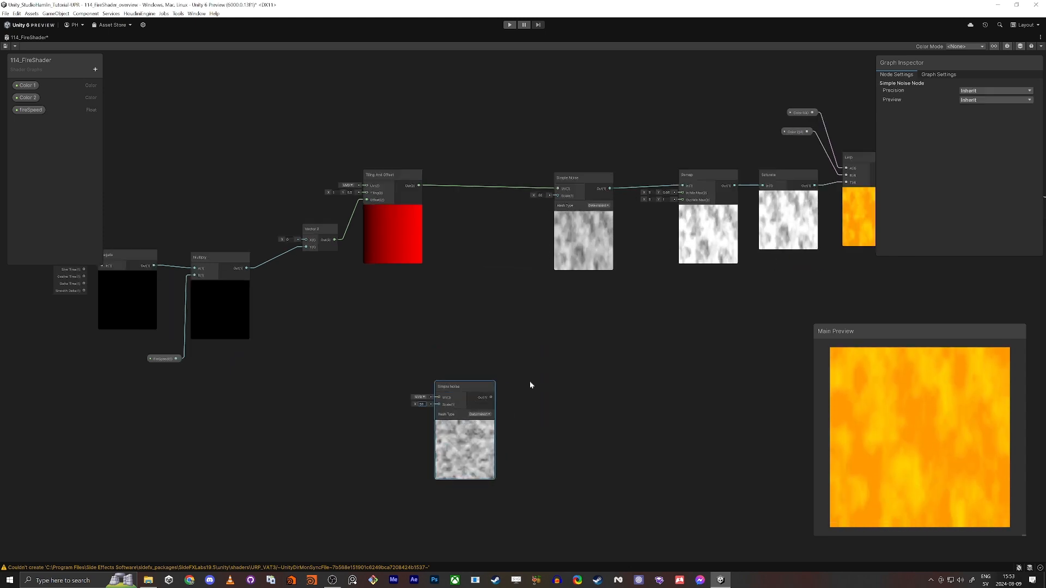
key("space")
type("vec")
key("Escape")
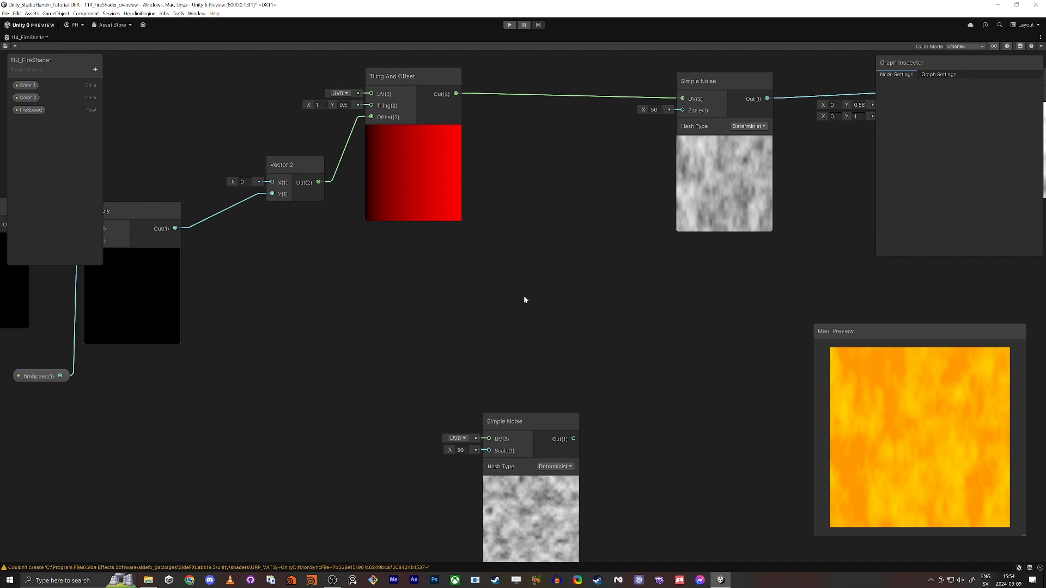
- Insert an Add node between Tiling And Offset and the first Simple Noise, wired through A and into the noise's UV
left_click_drag(573, 439, 543, 145)
type("add")
key("Return")
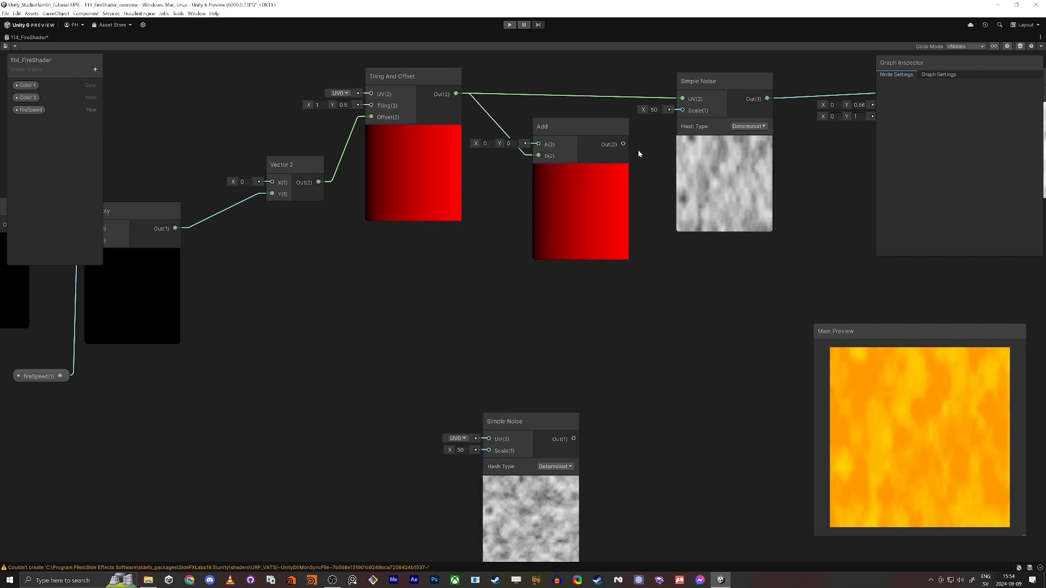
left_click_drag(623, 144, 682, 99)
left_click_drag(569, 143, 576, 96)
left_click(527, 120)
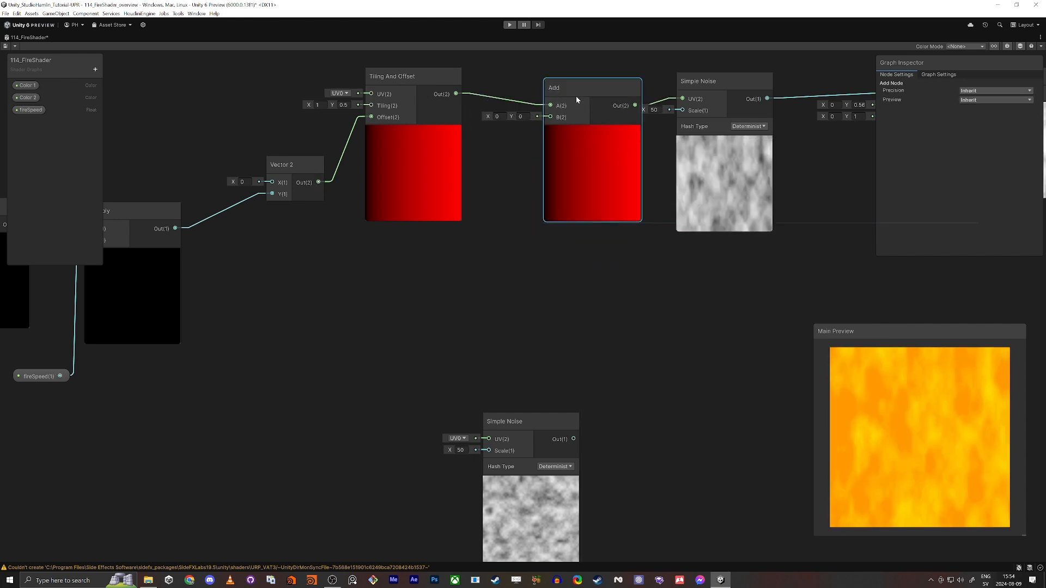
- Connect the second Simple Noise output to the Add node's B input and move that noise node farther back below the chain
left_click_drag(575, 439, 547, 124)
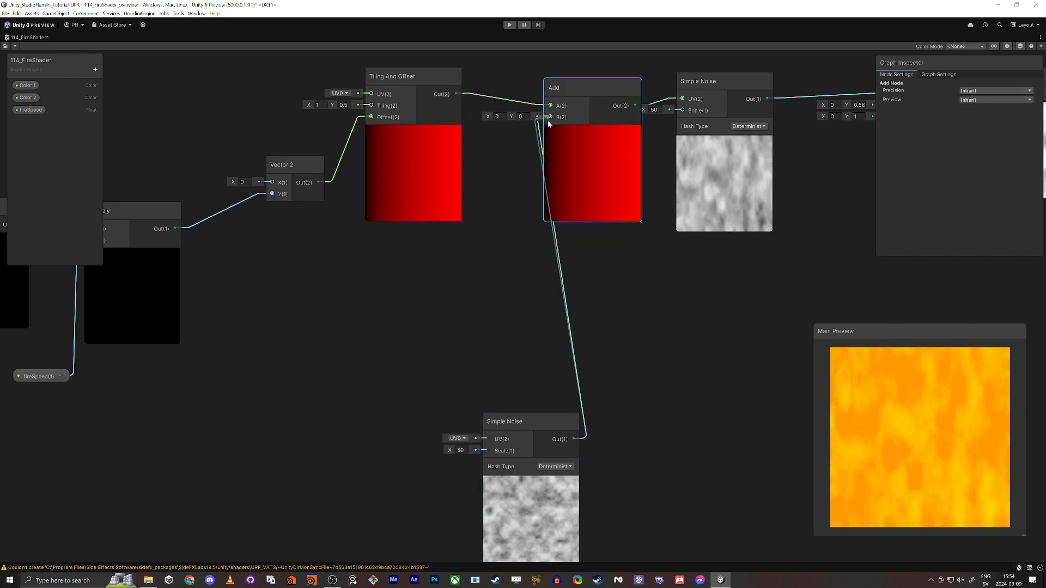
left_click_drag(522, 416, 429, 336)
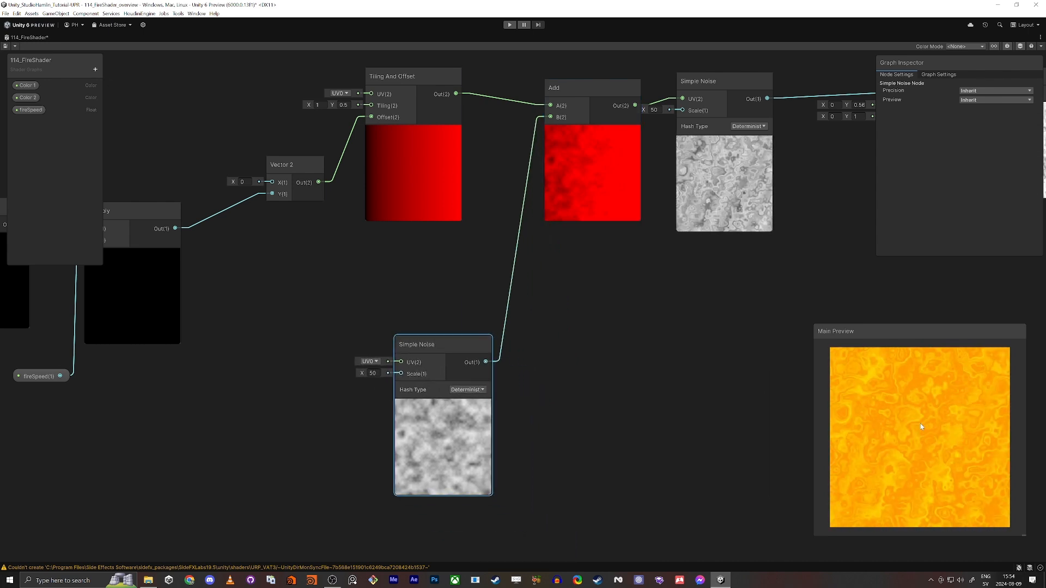
scroll(927, 429, "up", 2)
scroll(928, 442, "down", 4)
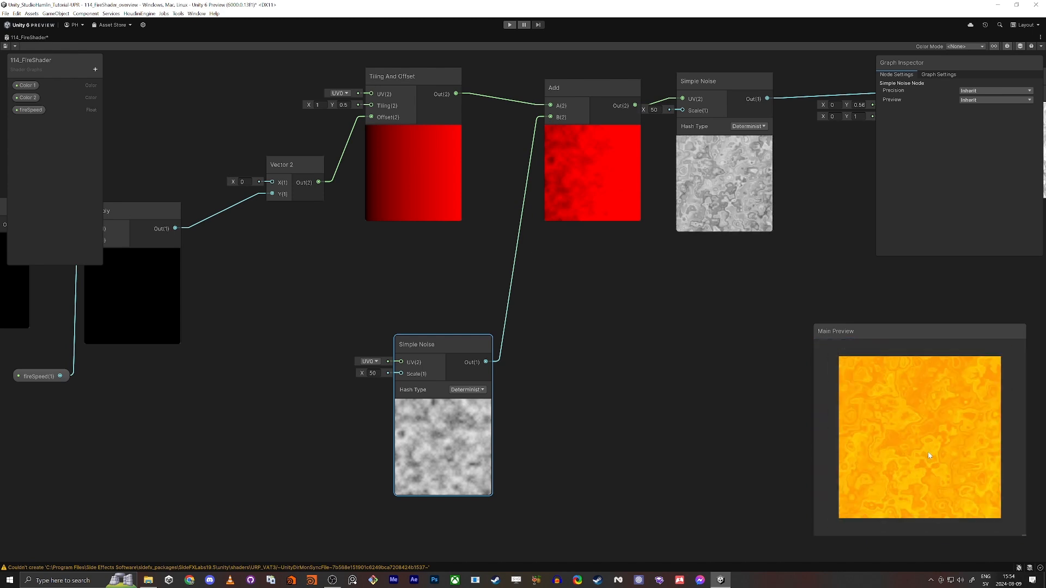
left_click_drag(439, 345, 401, 358)
left_click(508, 371)
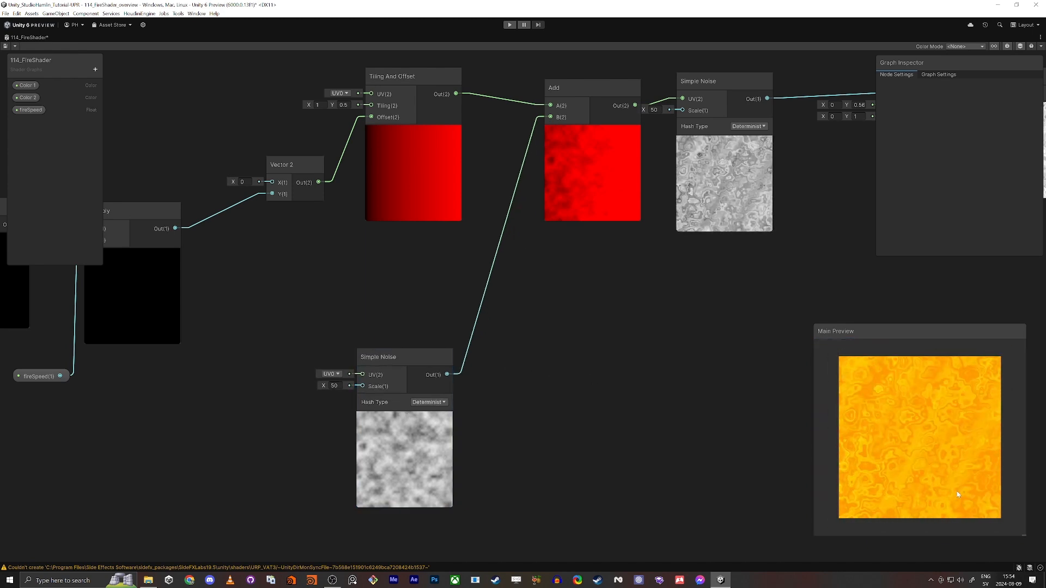
- Add a Remap node and route the second Simple Noise output through it into the Add node's B input
key("space")
type("resa")
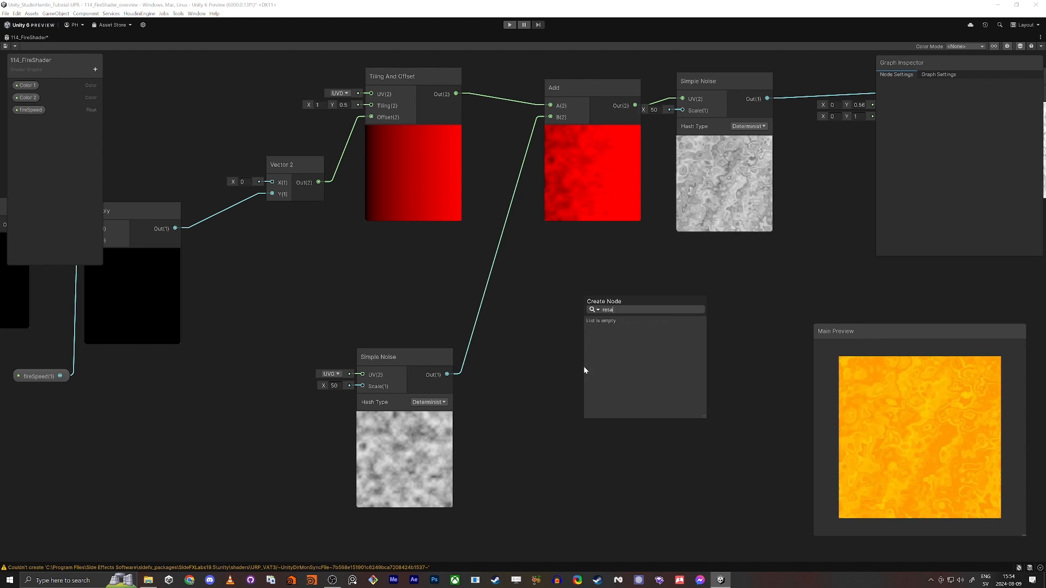
key("BackSpace")
key("BackSpace")
type("map")
key("Return")
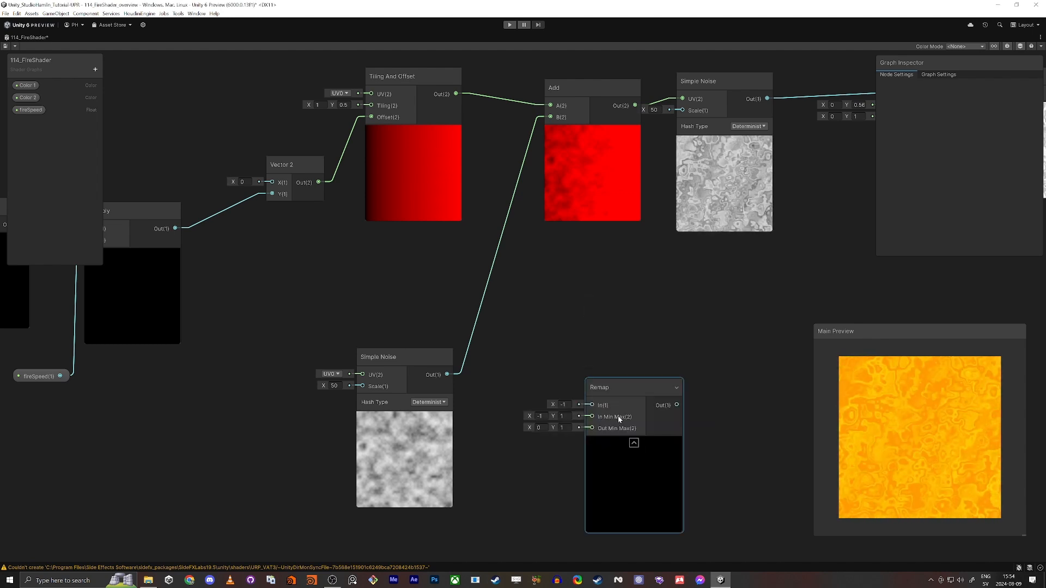
left_click_drag(448, 375, 592, 404)
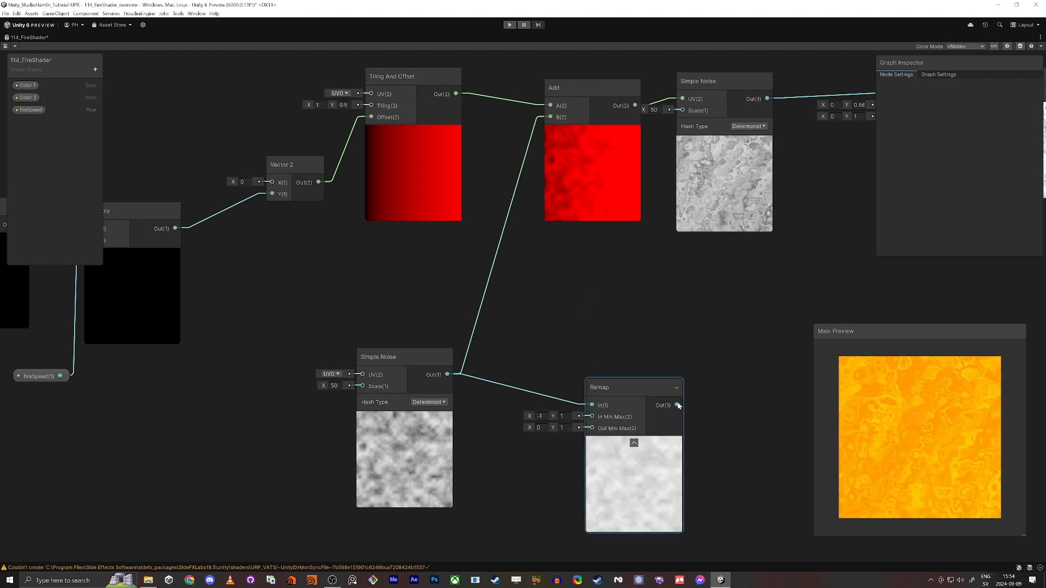
left_click_drag(677, 403, 551, 118)
- Space out the second Simple Noise and its Remap, setting Remap's In minimum to 0 and Out maximum to 0.34
left_click_drag(420, 355, 358, 355)
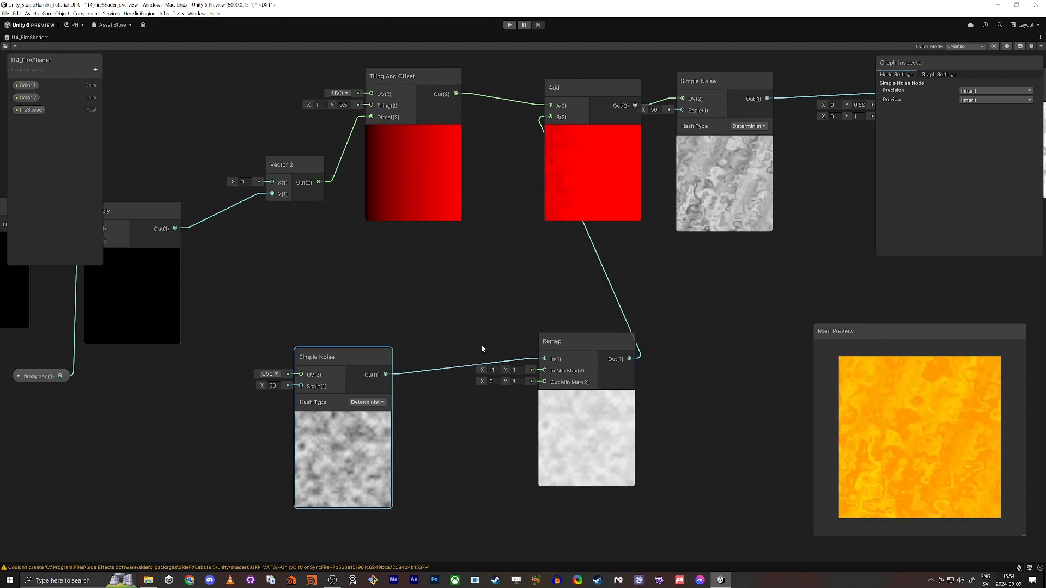
left_click_drag(549, 343, 513, 353)
left_click(466, 377)
type("0")
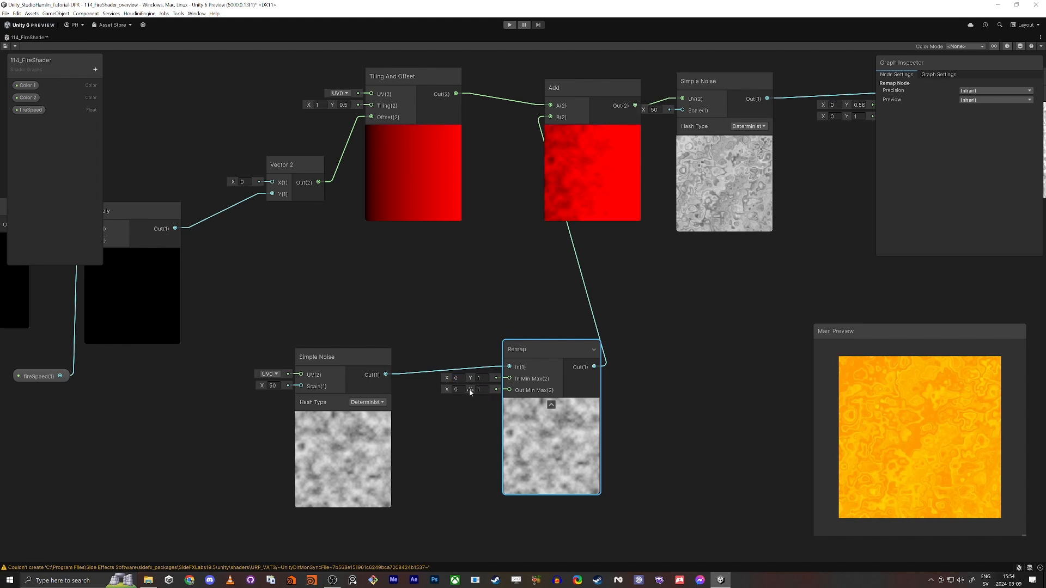
left_click_drag(469, 390, 460, 390)
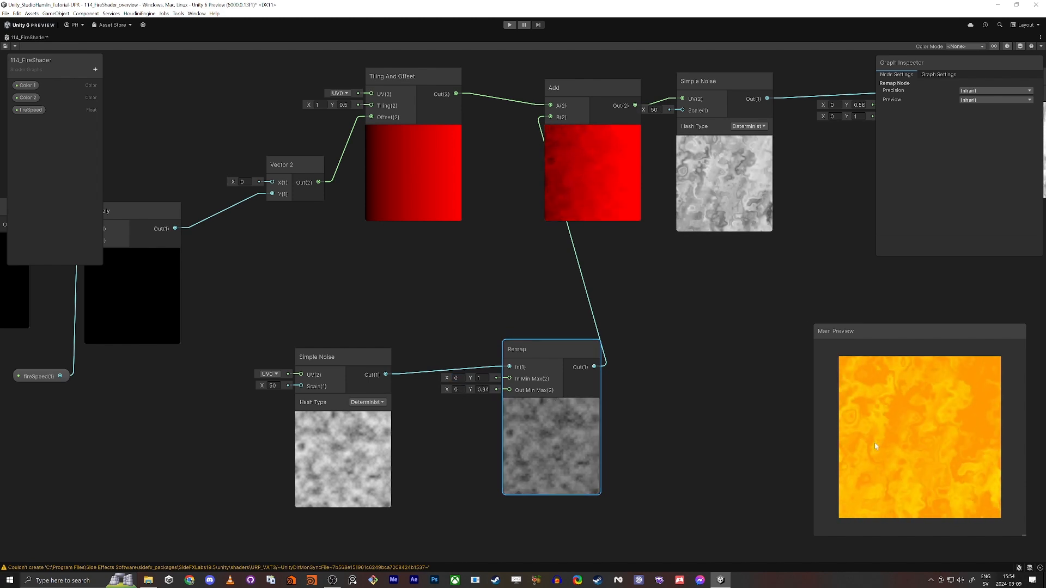
scroll(865, 420, "down", 2)
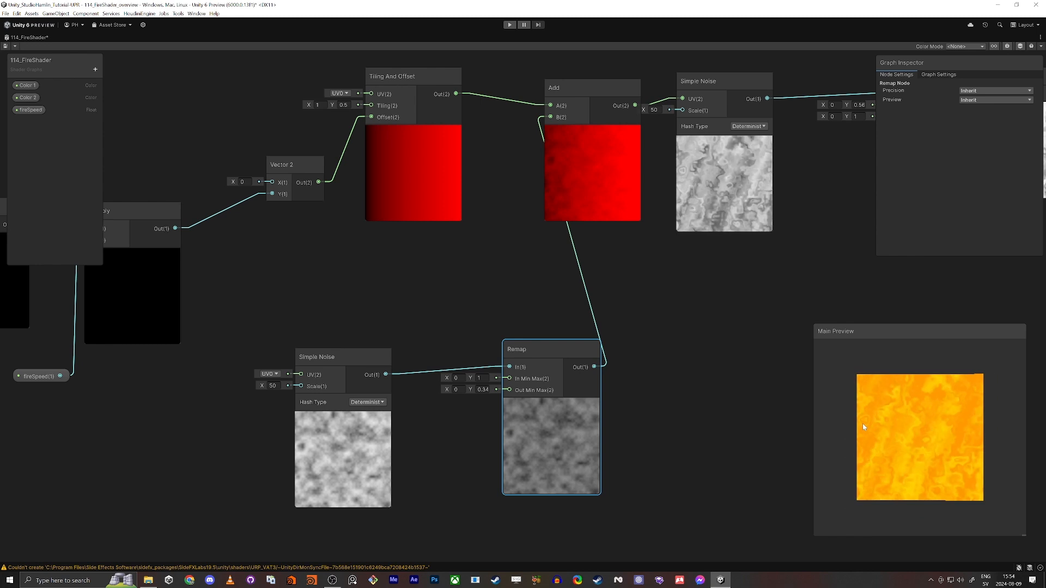
- Tidy the layout by nudging the Time-to-Multiply group back and moving the new Remap closer to the second Simple Noise
middle_click_drag(747, 394, 669, 392)
scroll(672, 388, "down", 3)
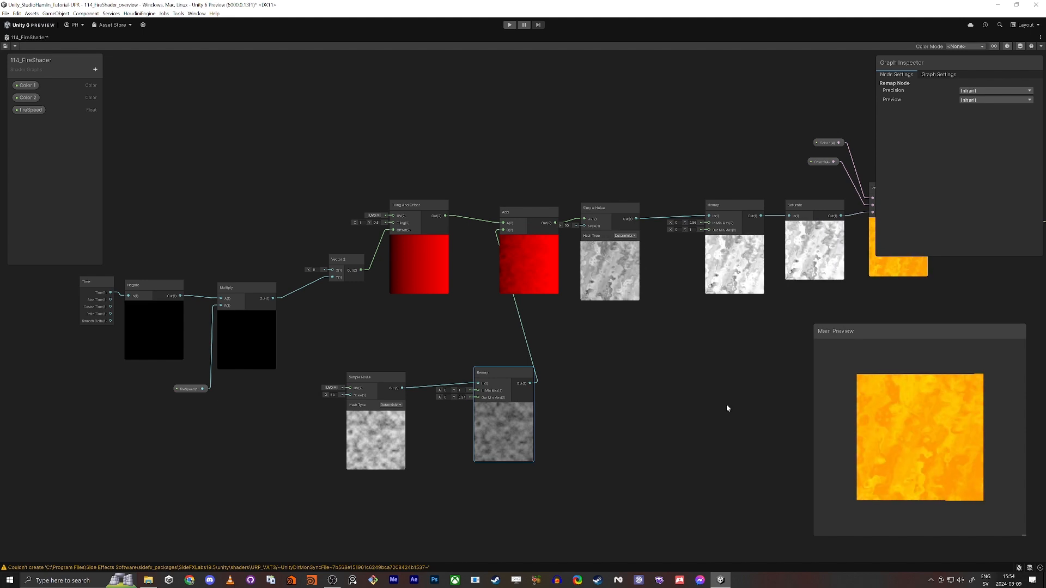
left_click_drag(24, 386, 316, 258)
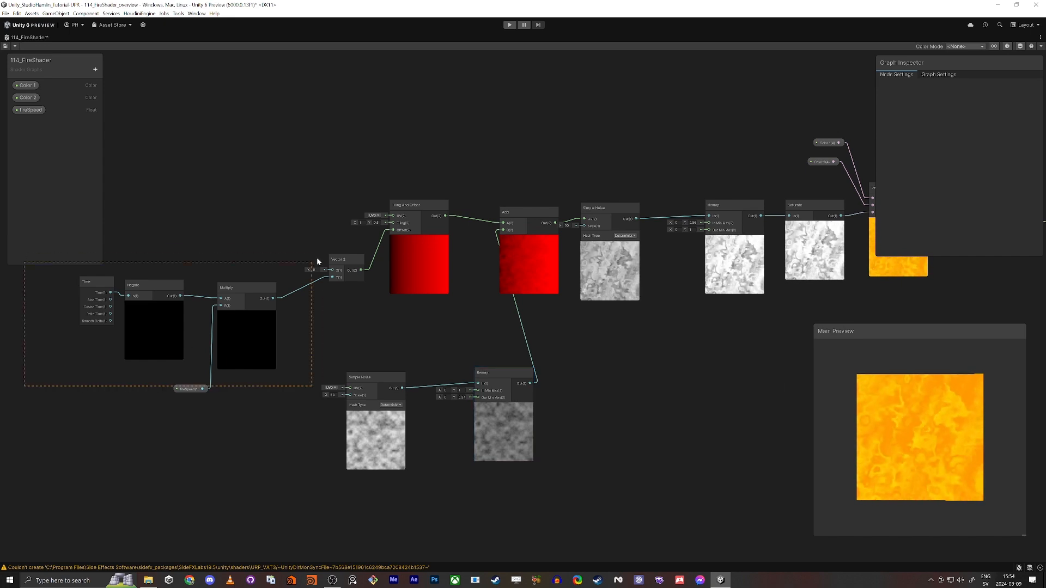
left_click_drag(240, 298, 235, 292)
mouse_move(377, 377)
left_mouse_down()
mouse_move(397, 384)
mouse_move(371, 377)
left_mouse_up()
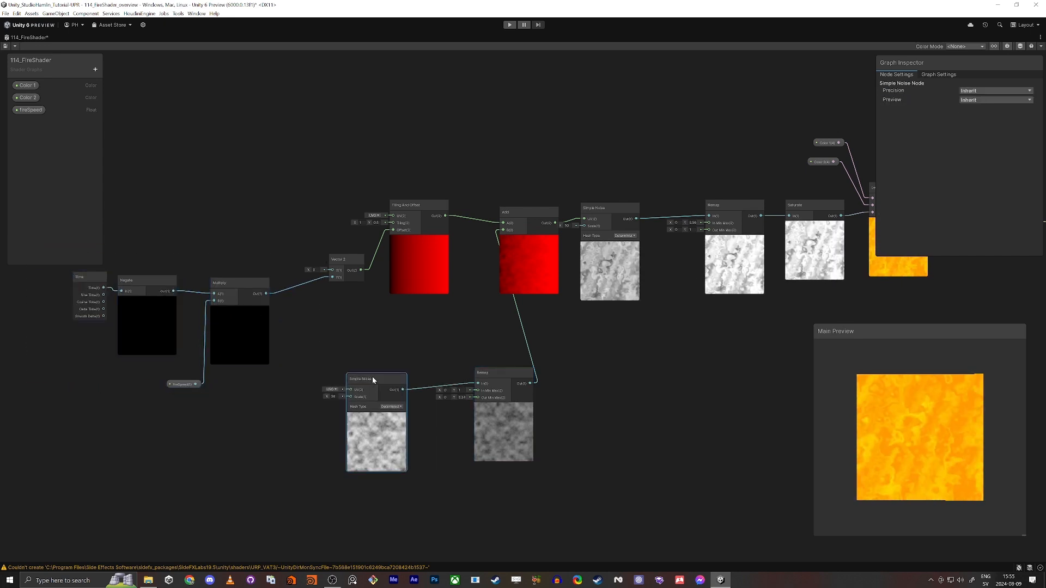
left_click_drag(499, 380, 479, 380)
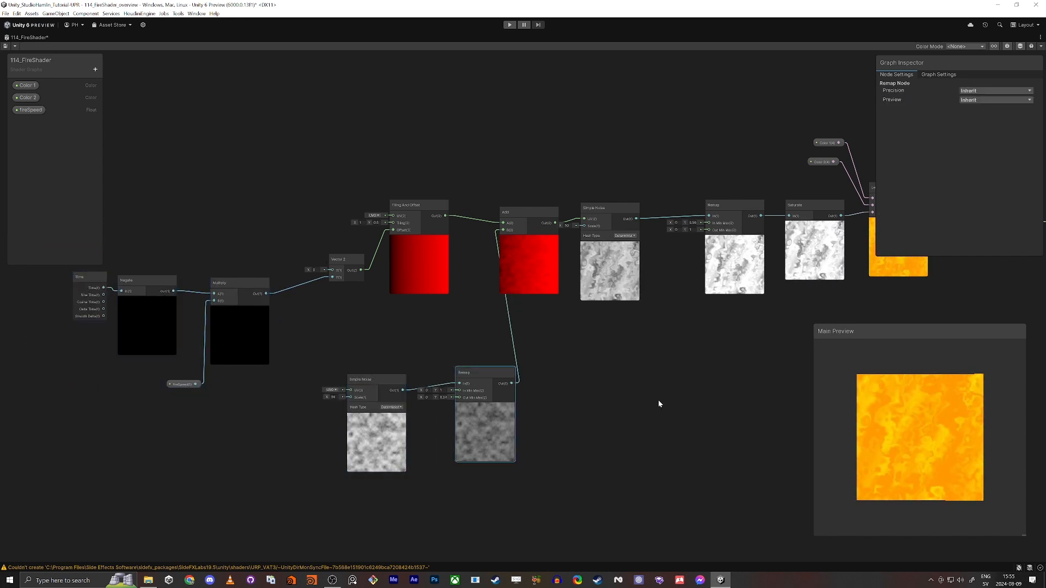
- Look over the complete node graph from the Time input through to the Fragment output
middle_click_drag(658, 402, 553, 323)
scroll(554, 322, "down", 3)
left_click_drag(314, 427, 750, 524)
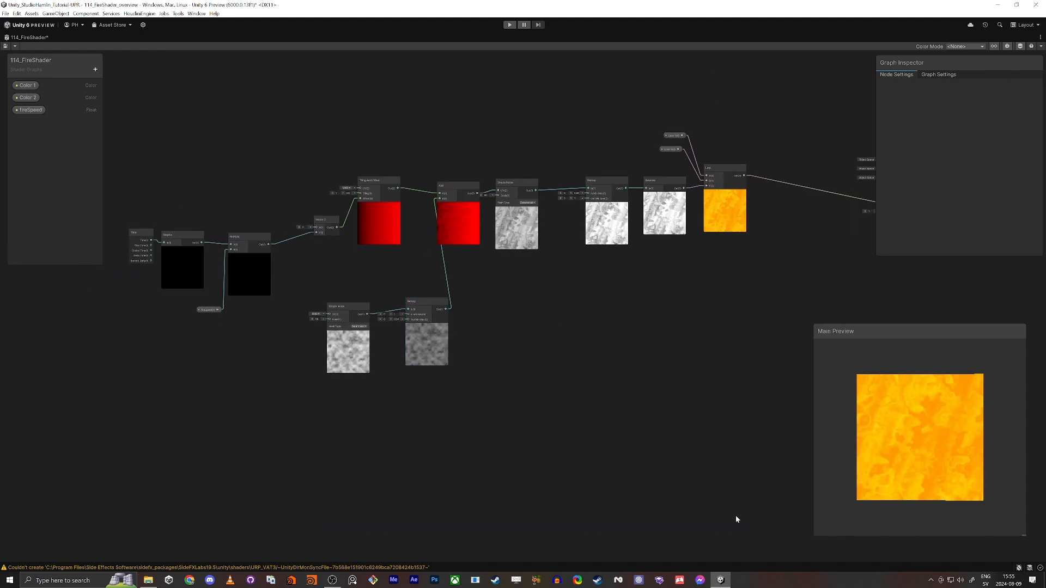
middle_click_drag(747, 420, 576, 469)
scroll(605, 427, "up", 2)
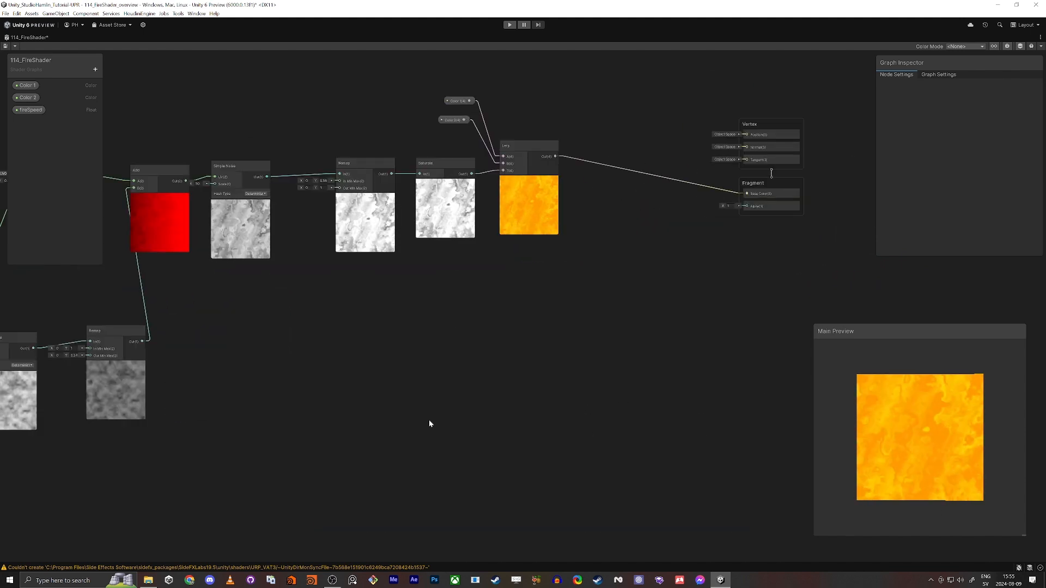
middle_click_drag(326, 417, 482, 412)
scroll(479, 410, "down", 1)
scroll(477, 433, "down", 1)
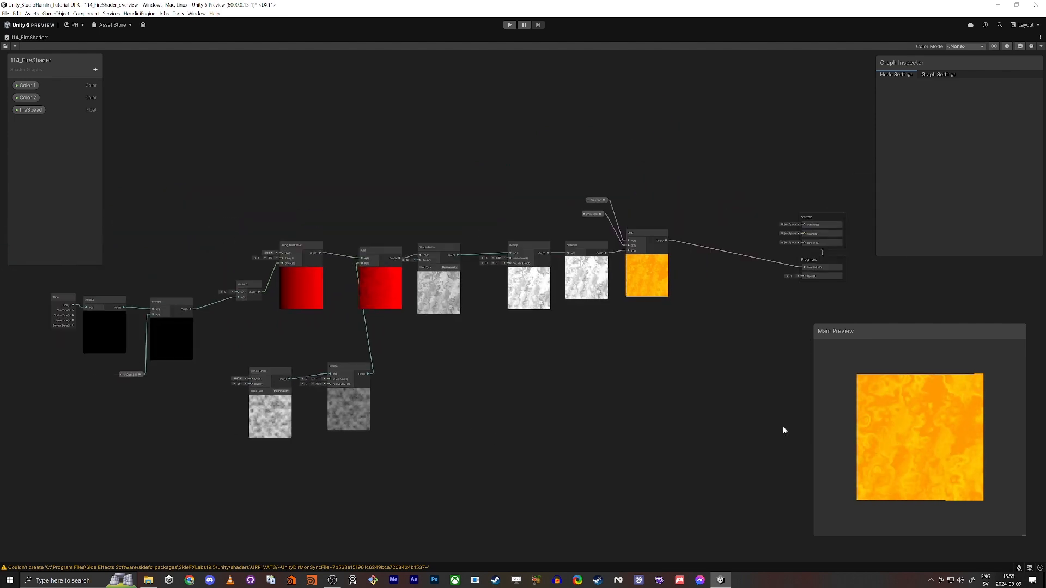